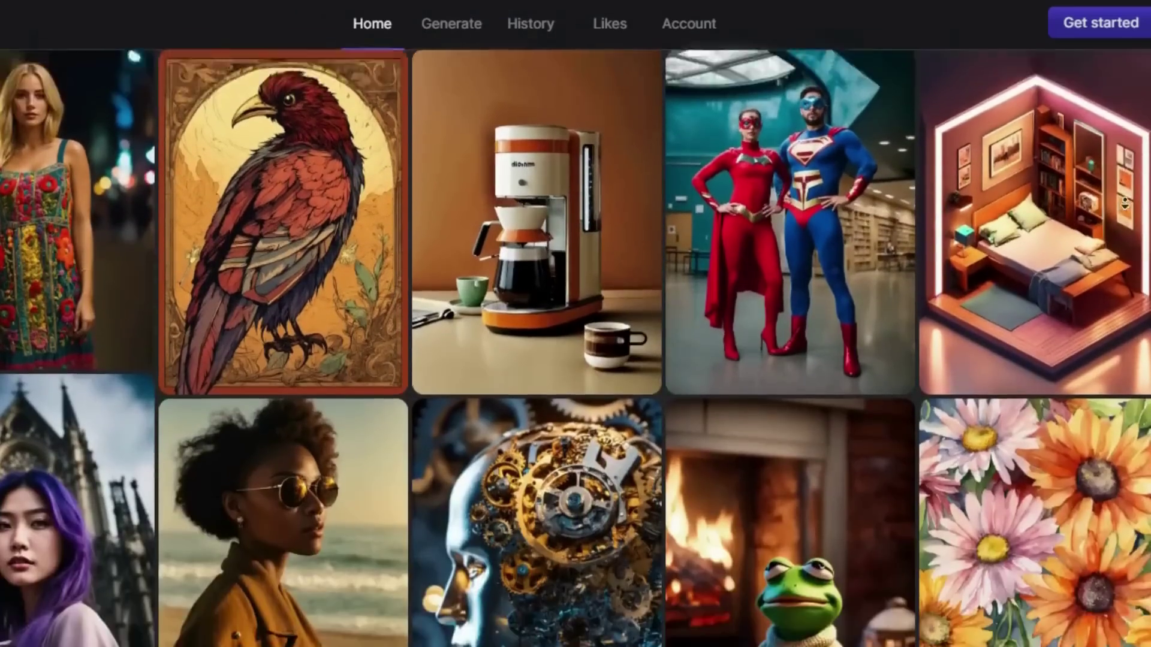
scroll(1124, 180, "down", 4)
scroll(1124, 209, "down", 4)
scroll(1124, 209, "down", 4)
scroll(1125, 205, "down", 4)
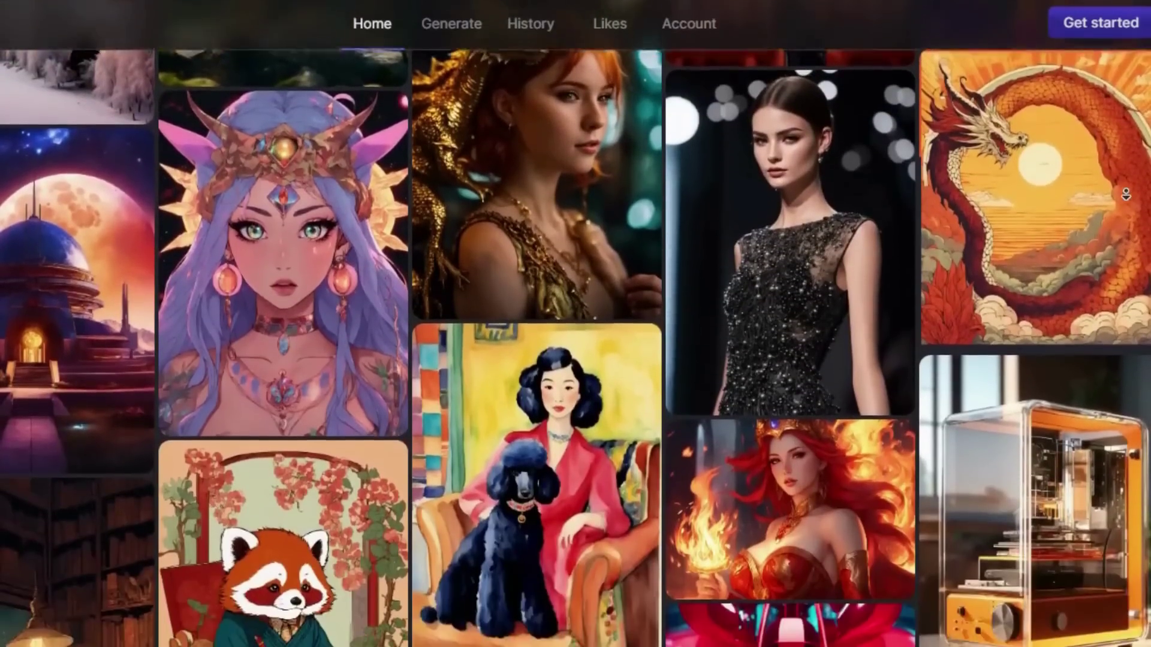
scroll(1125, 200, "down", 4)
scroll(1126, 194, "down", 3)
scroll(1126, 194, "down", 4)
scroll(1125, 196, "down", 4)
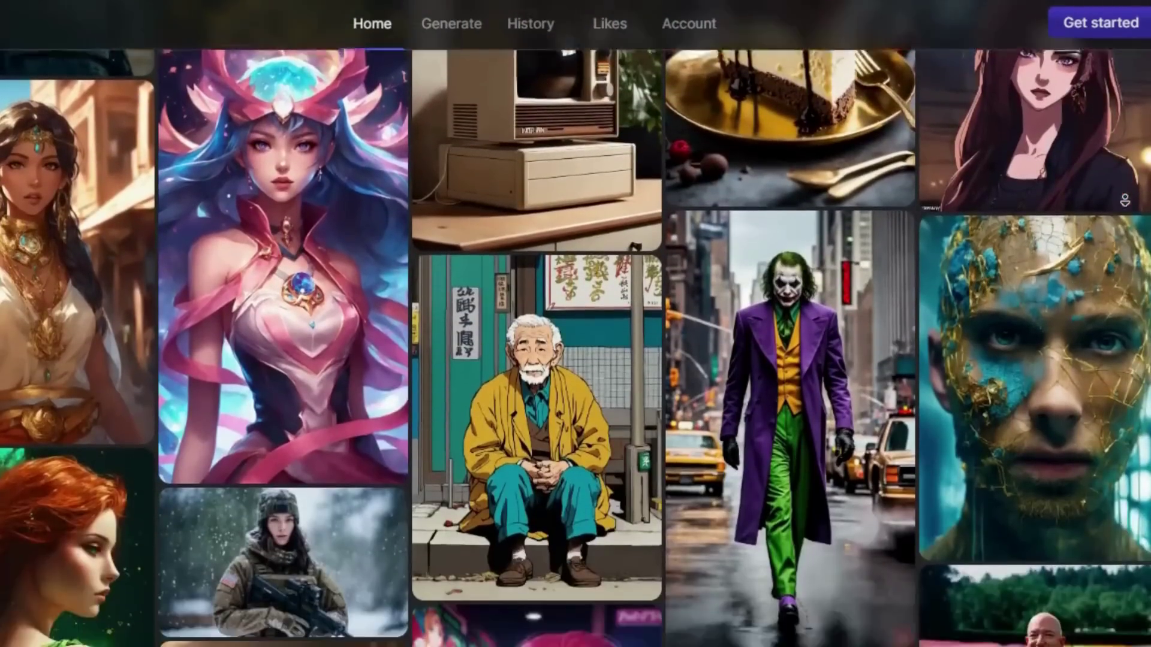
scroll(1124, 198, "down", 4)
scroll(1123, 201, "down", 4)
scroll(1123, 202, "down", 3)
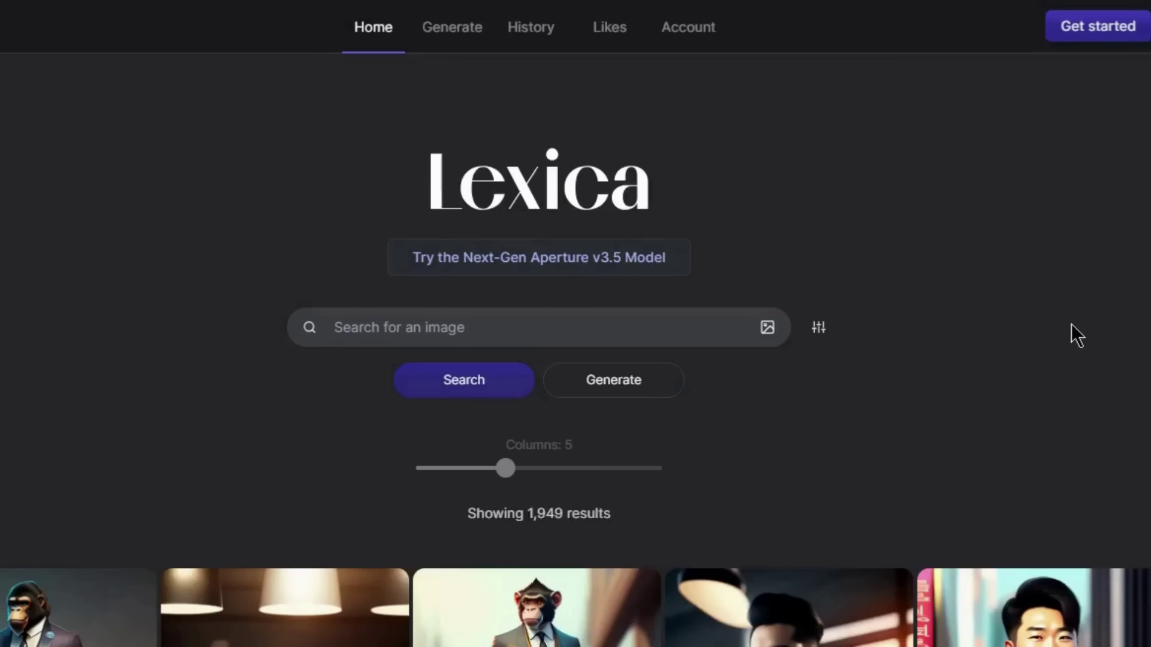
- Click into the Lexica search bar to start a search for business images
left_click(618, 345)
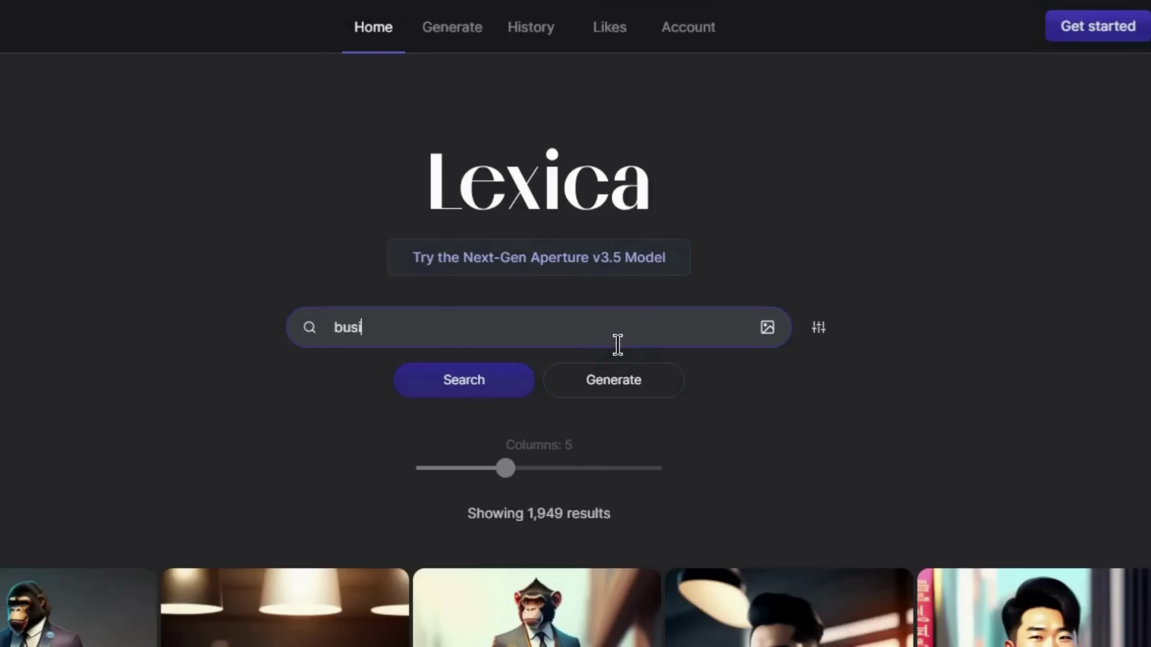
scroll(1035, 239, "down", 3)
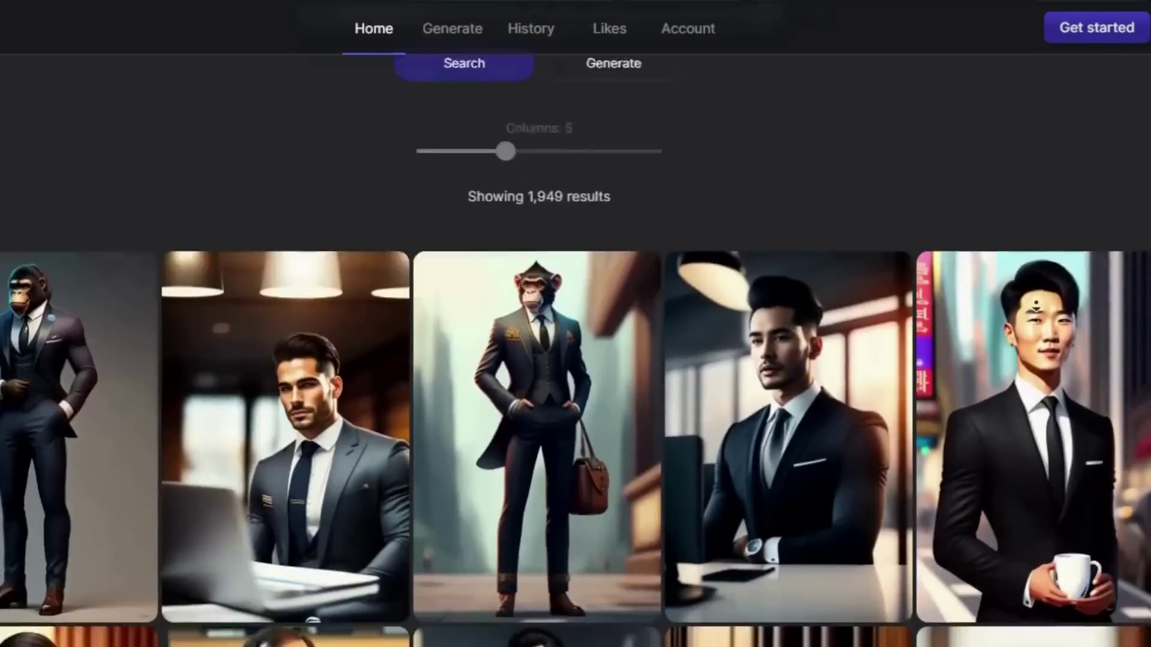
scroll(1033, 279, "down", 4)
scroll(1030, 320, "down", 4)
scroll(575, 323, "down", 4)
scroll(577, 324, "down", 4)
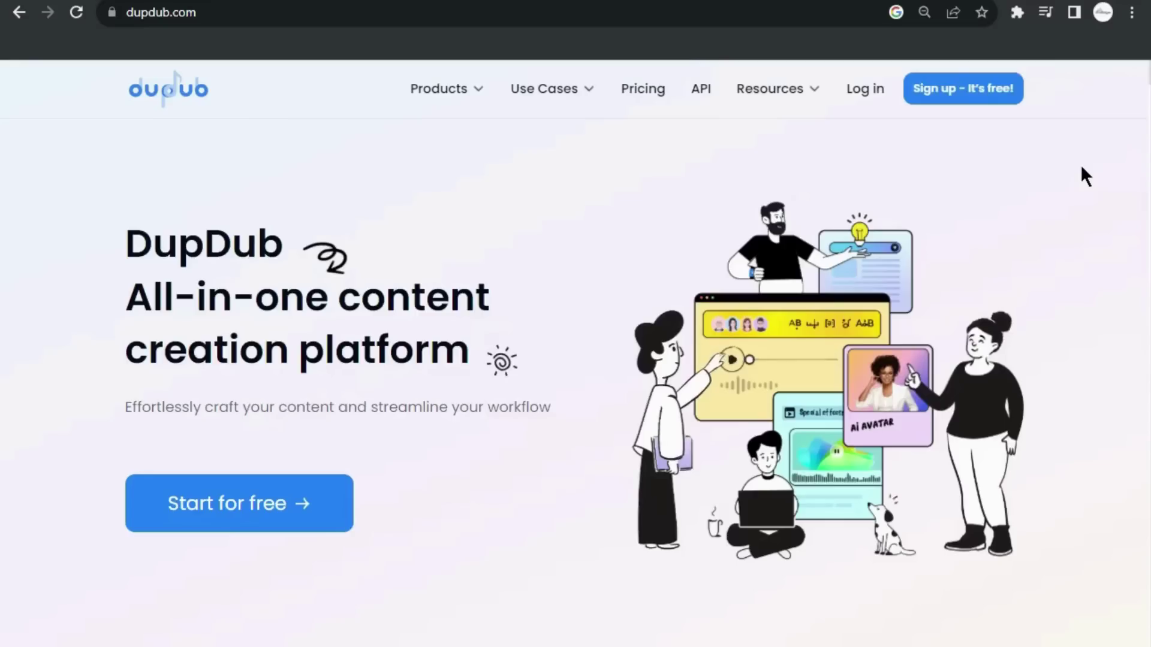
- Sign in to DupDub with Google and browse the Video Editing, Transcription and Translation tools
left_click(251, 506)
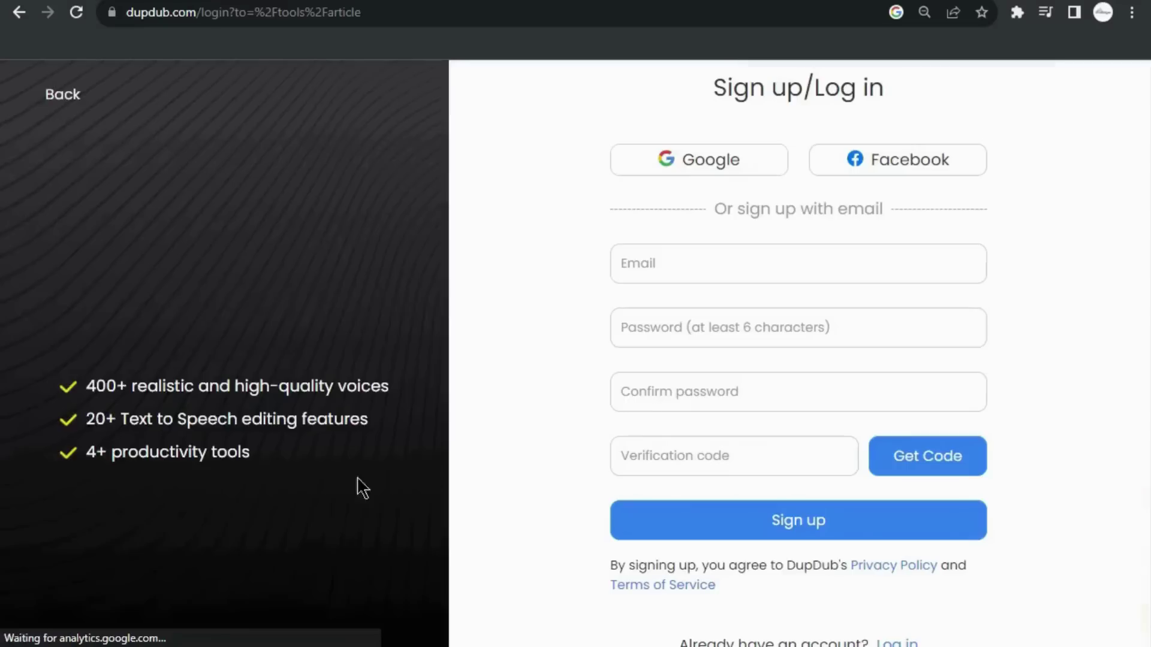
left_click(753, 171)
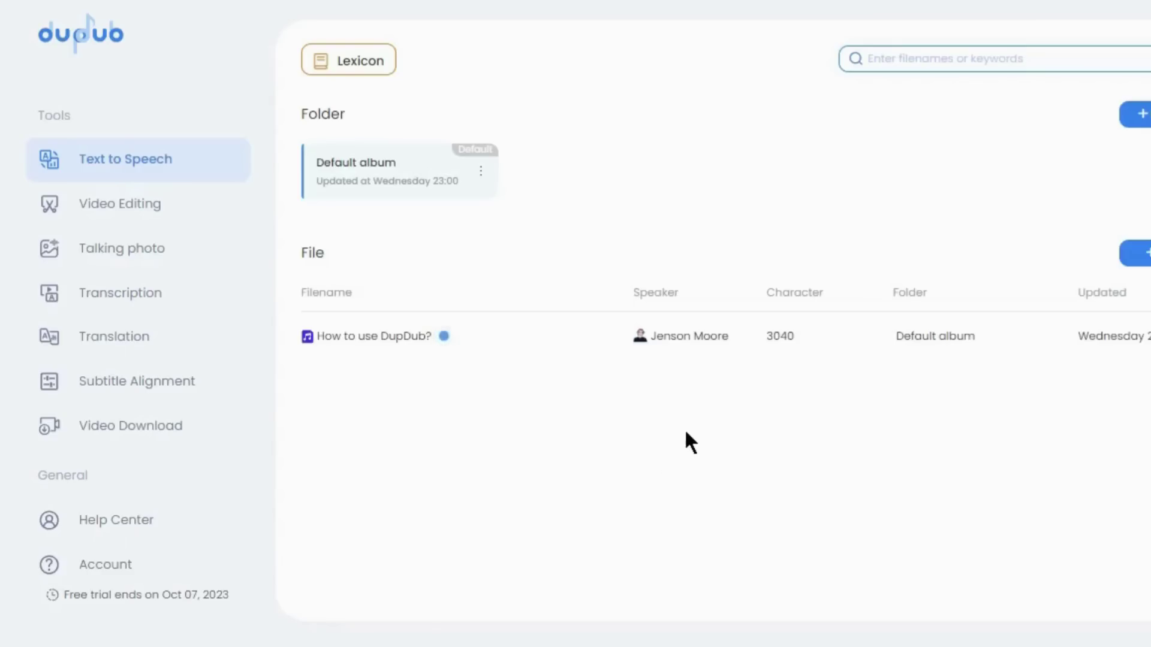
left_click(126, 209)
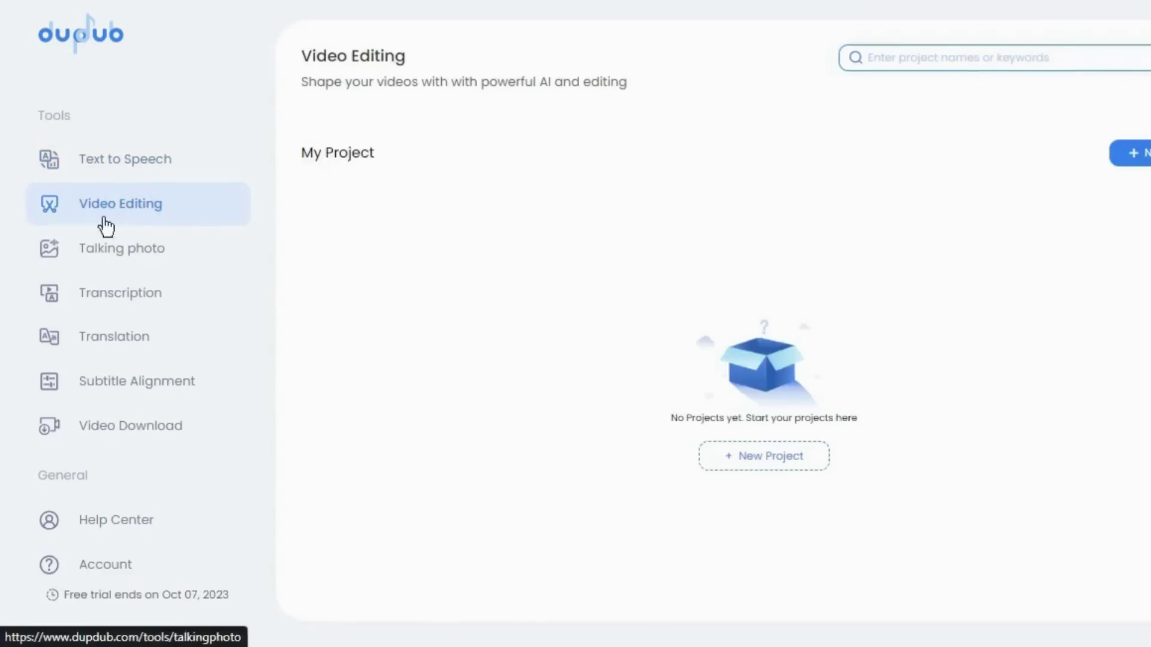
left_click(175, 299)
mouse_move(309, 108)
left_mouse_down()
mouse_move(596, 102)
mouse_move(740, 249)
left_mouse_up()
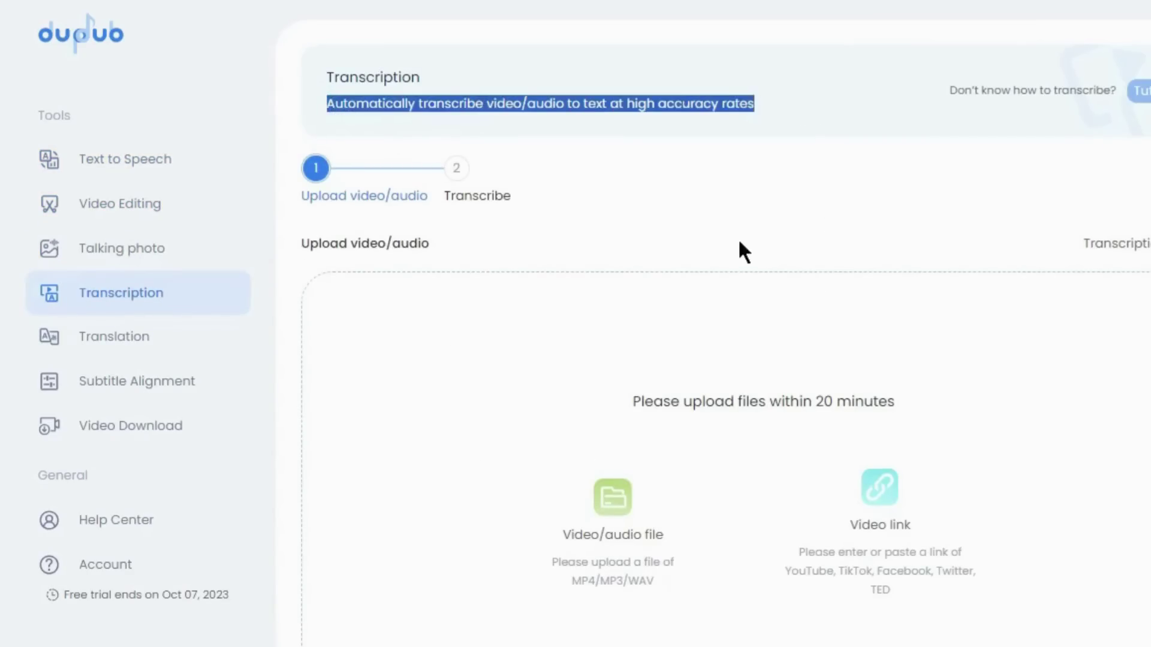
left_click(882, 252)
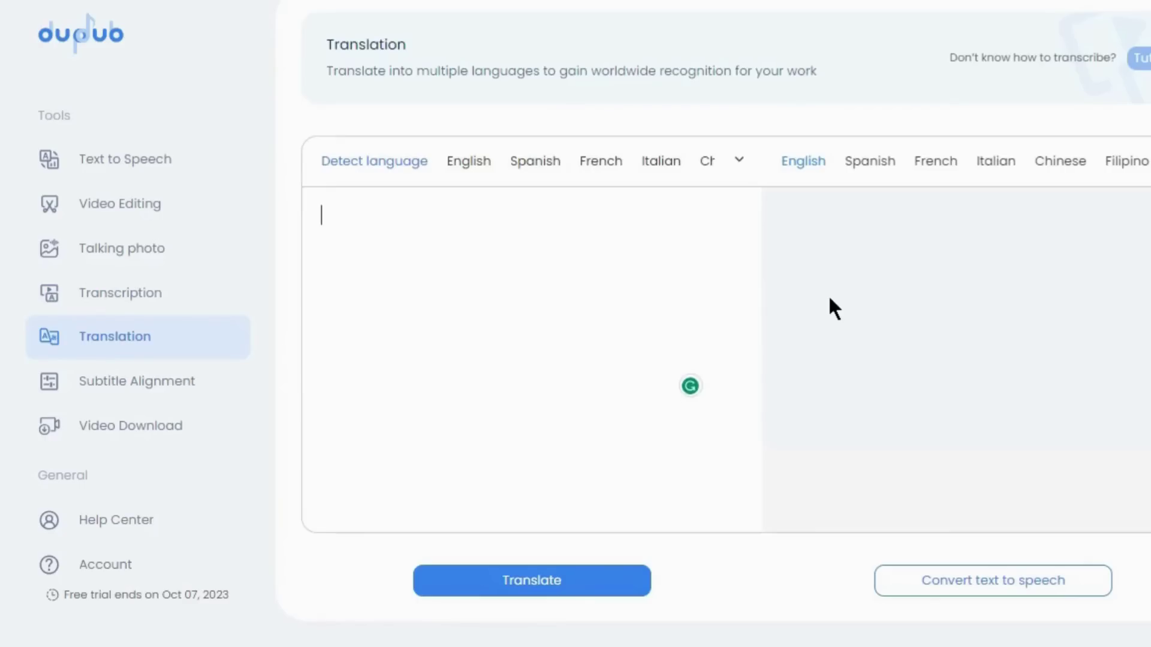
scroll(966, 249, "down", 3)
scroll(973, 268, "up", 3)
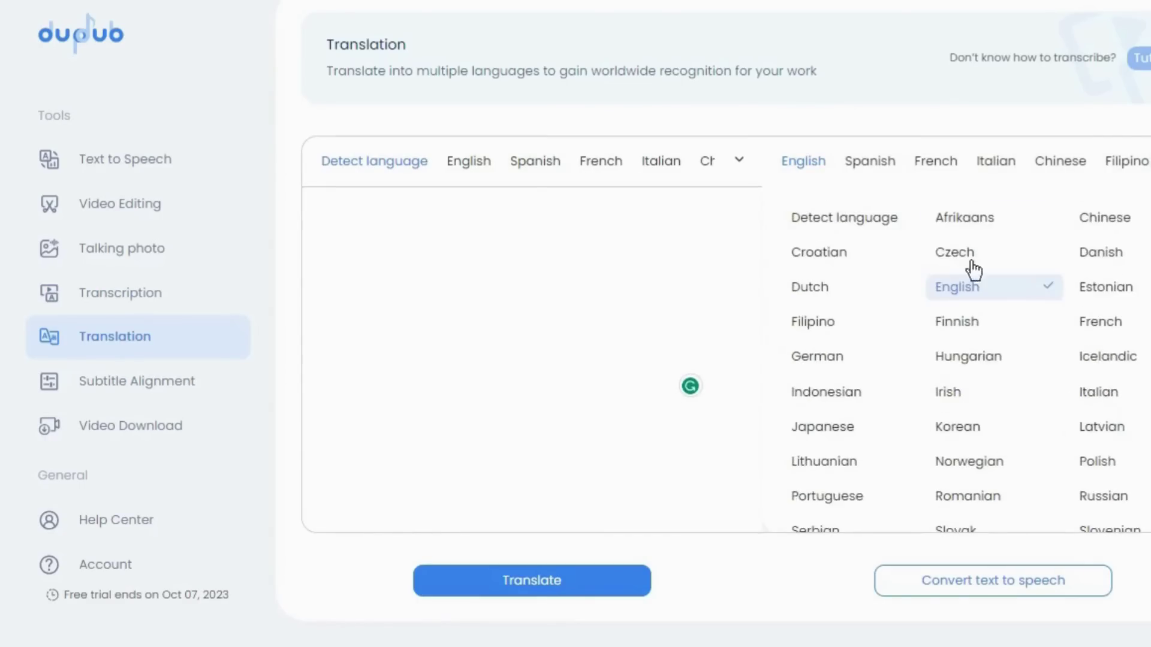
scroll(815, 576, "down", 2)
scroll(900, 521, "down", 1)
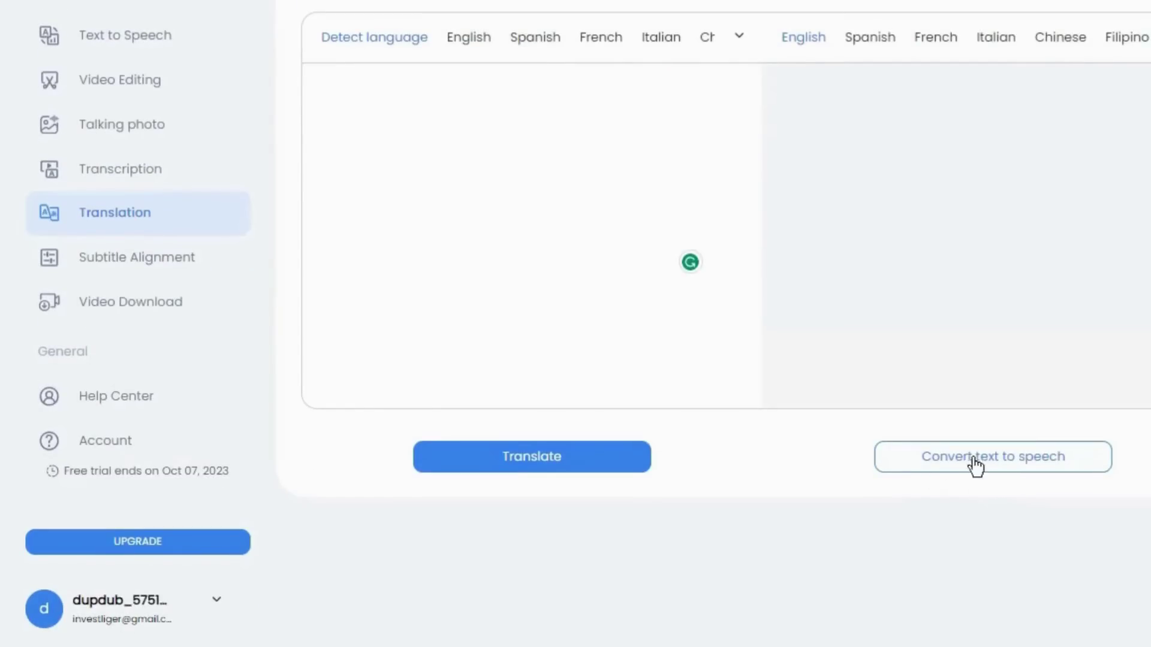
- Check the video download tool, then paste the business life-lesson prompt into Ask AI and send it
left_click(189, 297)
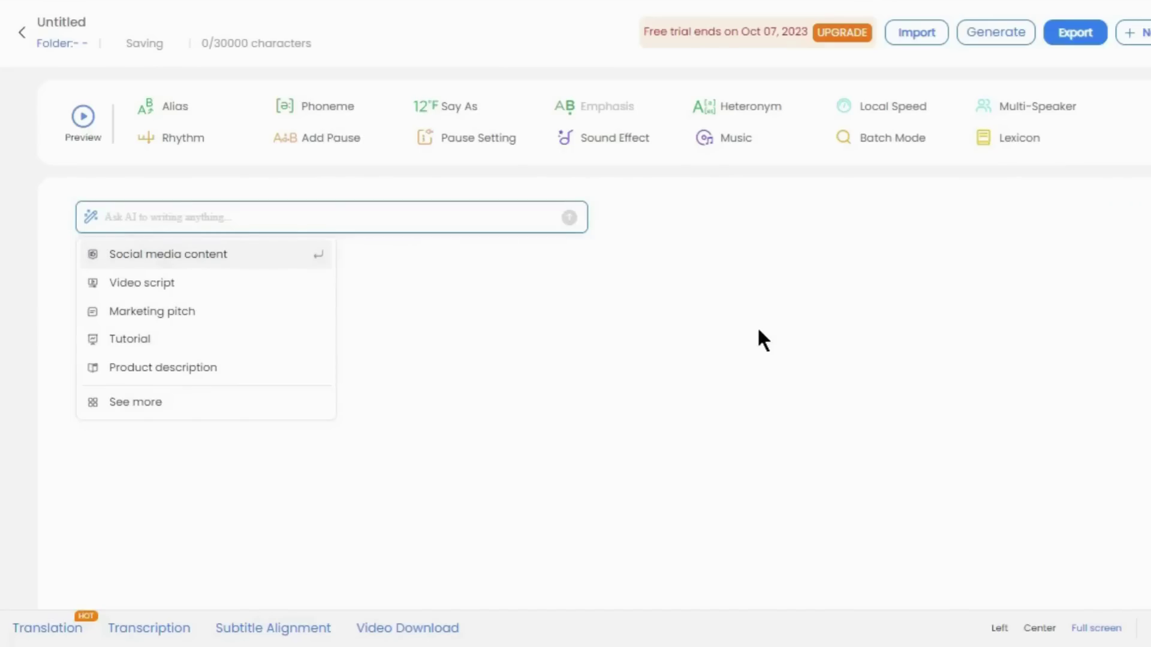
right_click(194, 220)
left_click(250, 354)
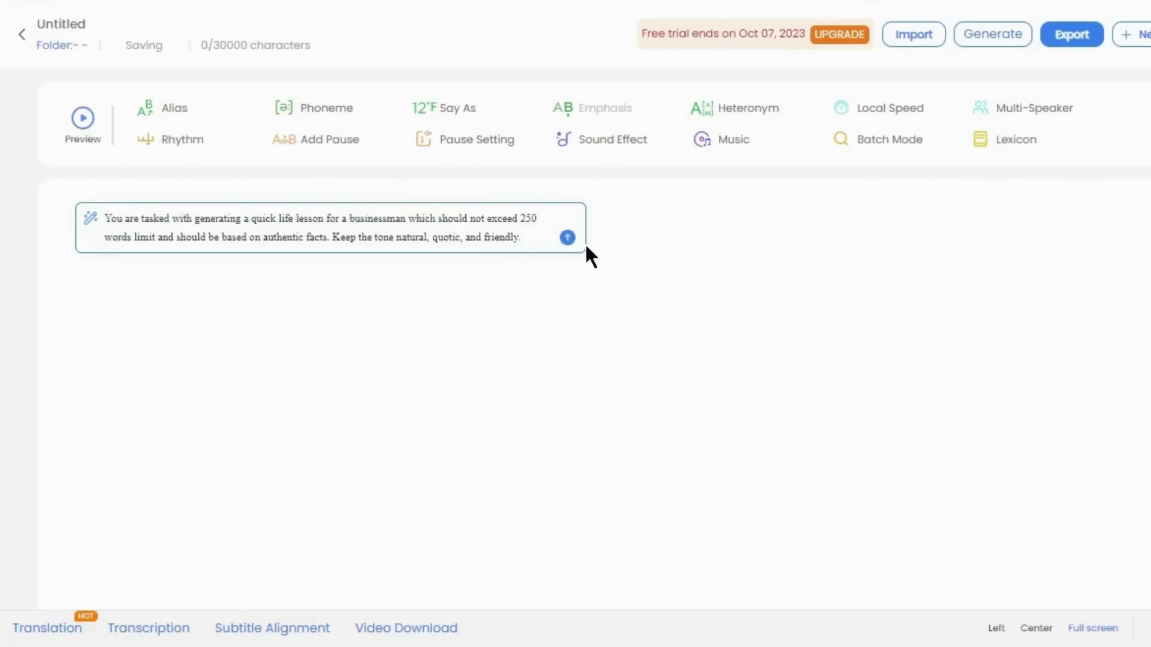
left_click(567, 240)
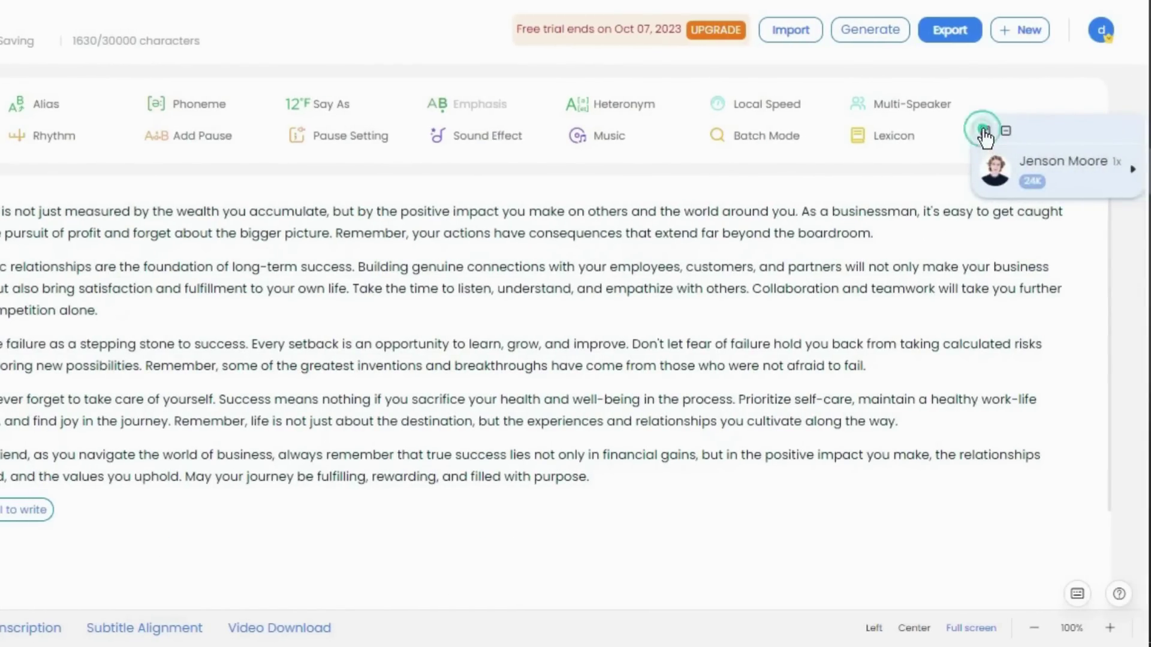
- Choose the Toby White voice with Narrative, Male and Adults filters and the Hopeful style
left_click(983, 132)
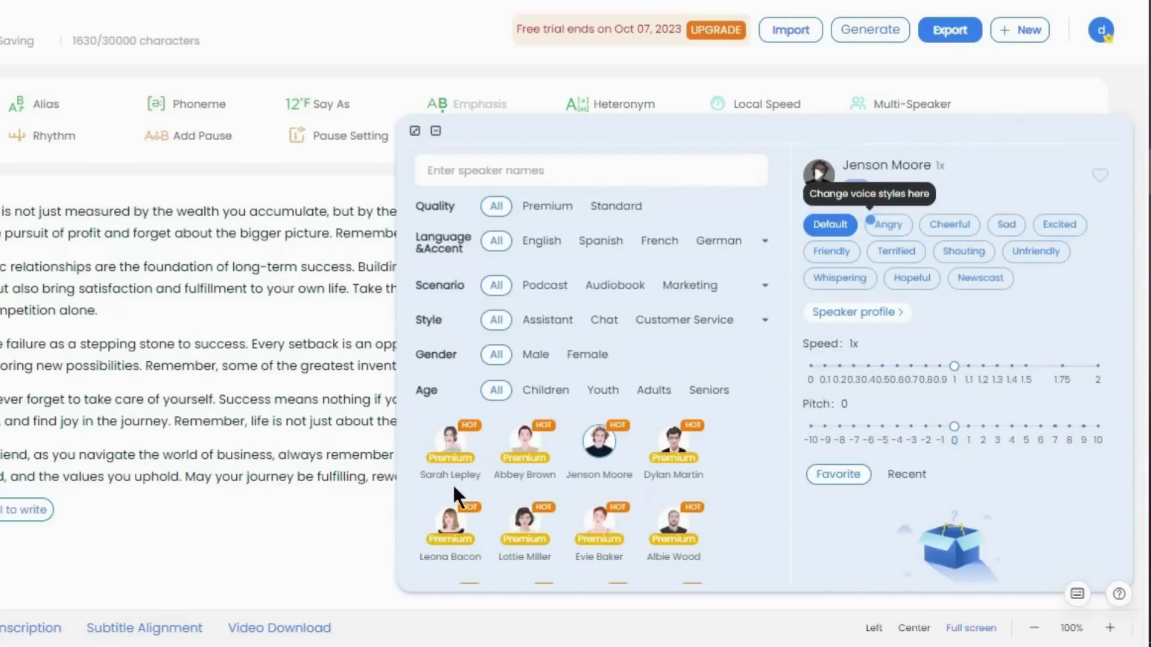
scroll(770, 286, "down", 3)
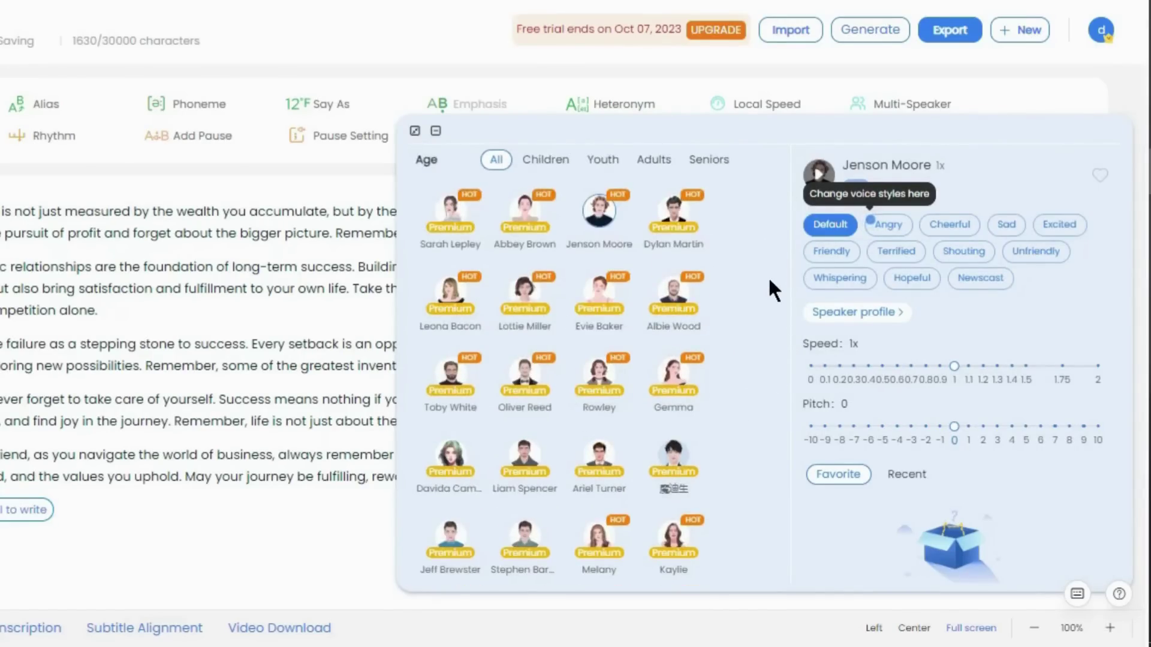
scroll(770, 286, "up", 3)
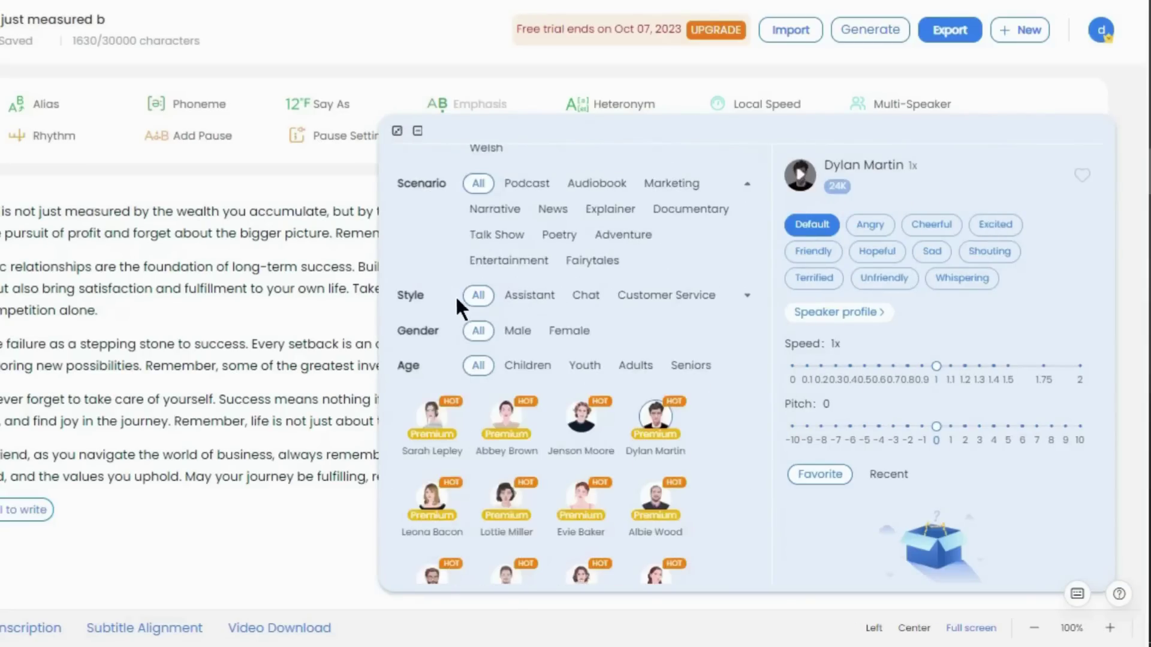
scroll(468, 261, "up", 3)
scroll(458, 315, "down", 3)
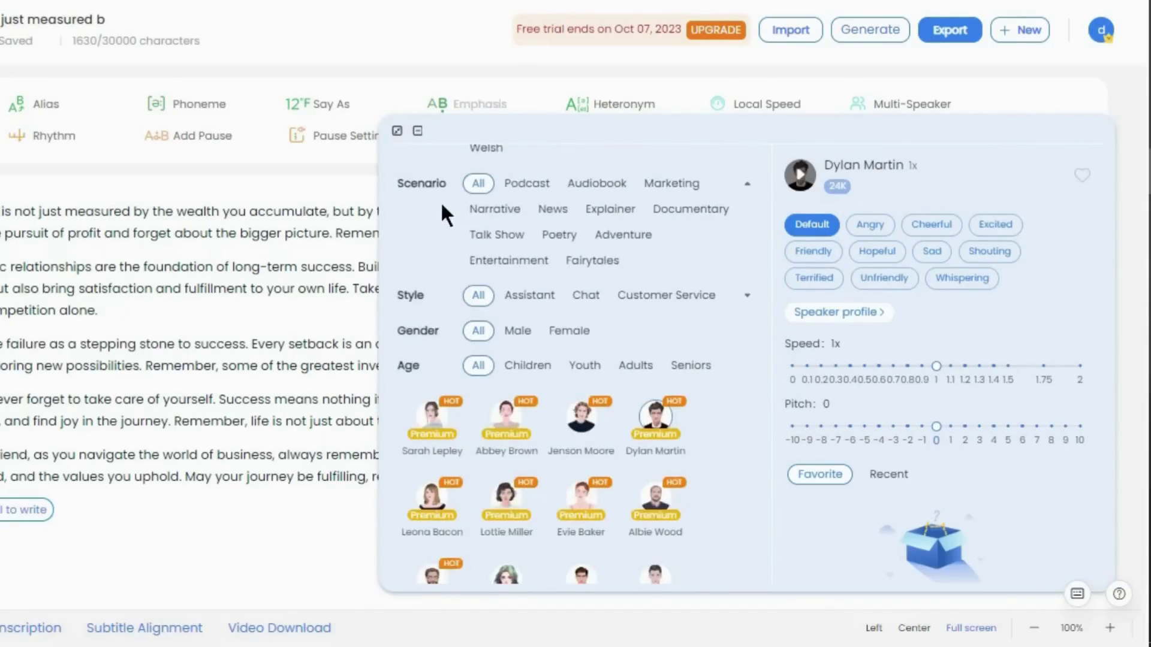
left_click(492, 217)
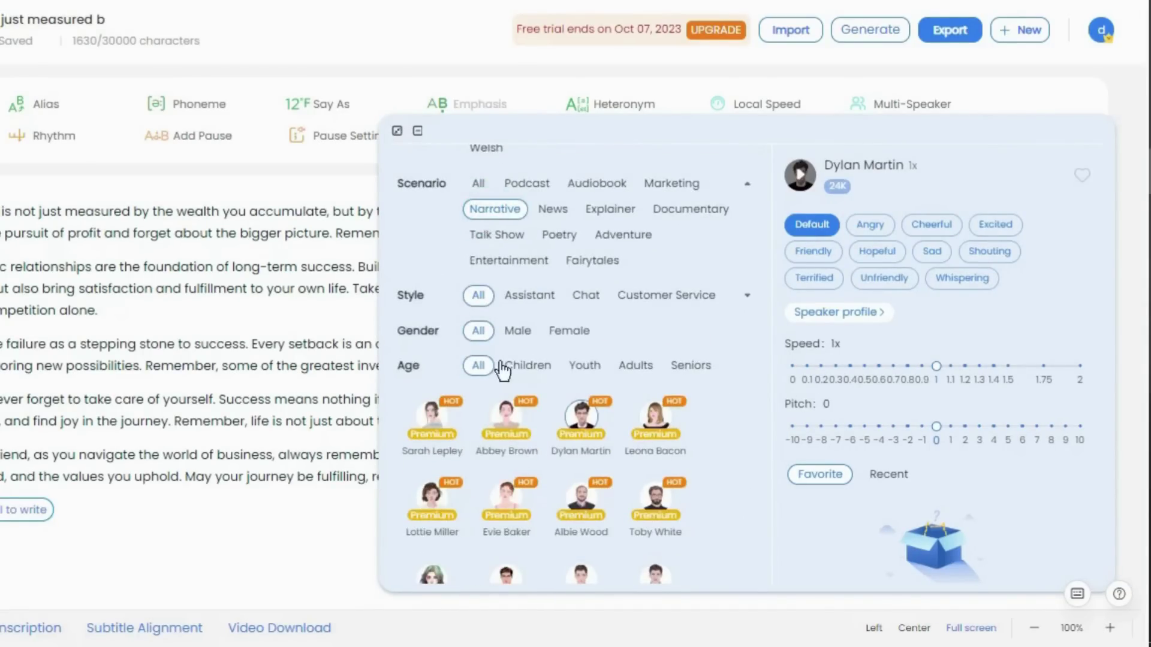
left_click(522, 335)
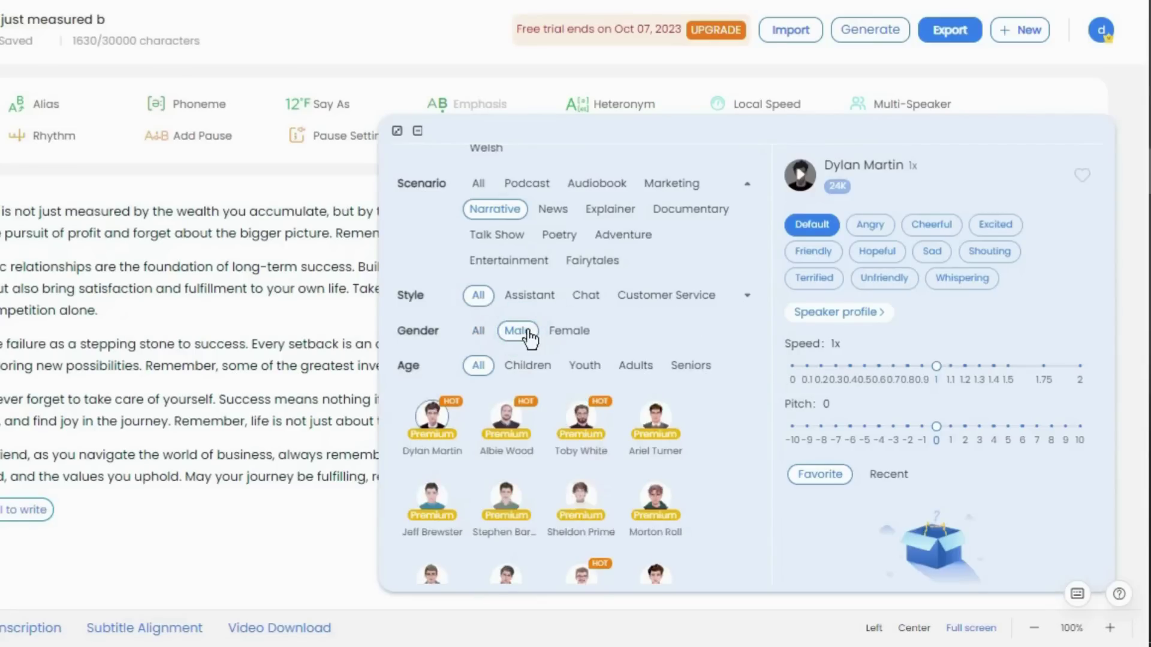
left_click(635, 367)
scroll(767, 363, "up", 3)
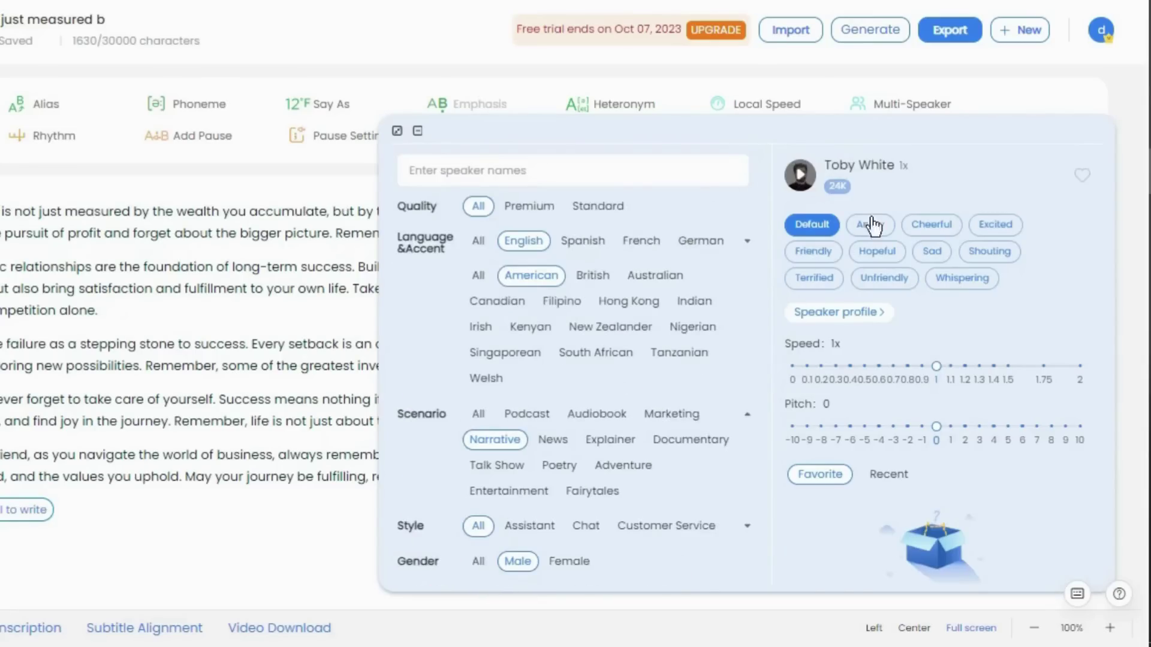
left_click(877, 251)
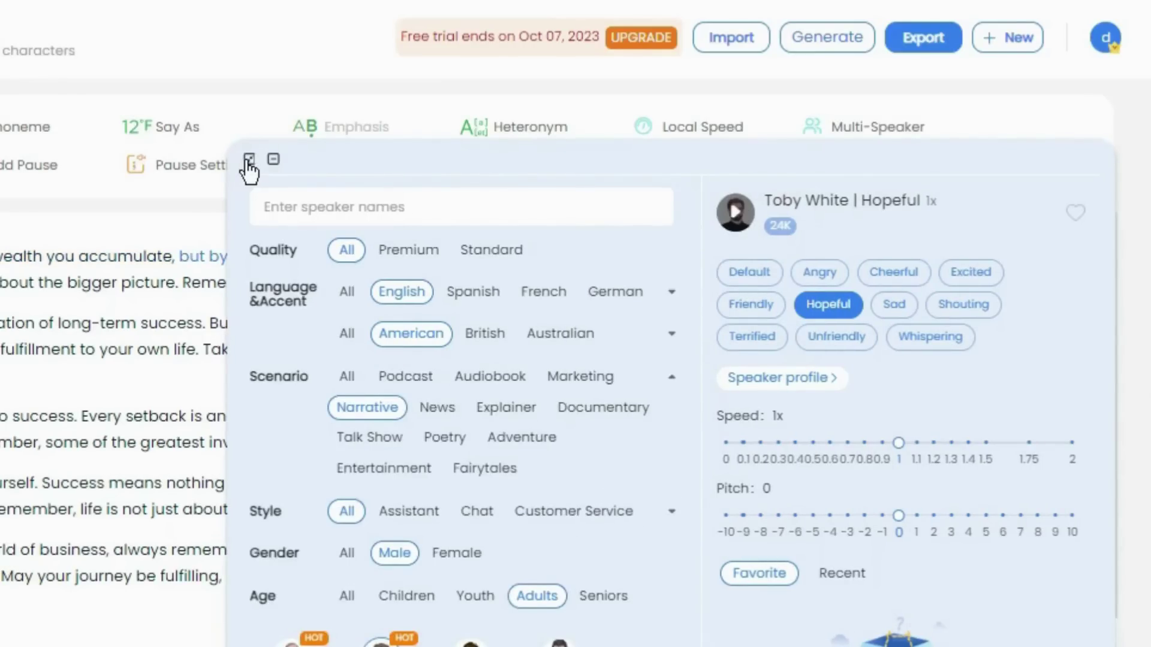
left_click(249, 162)
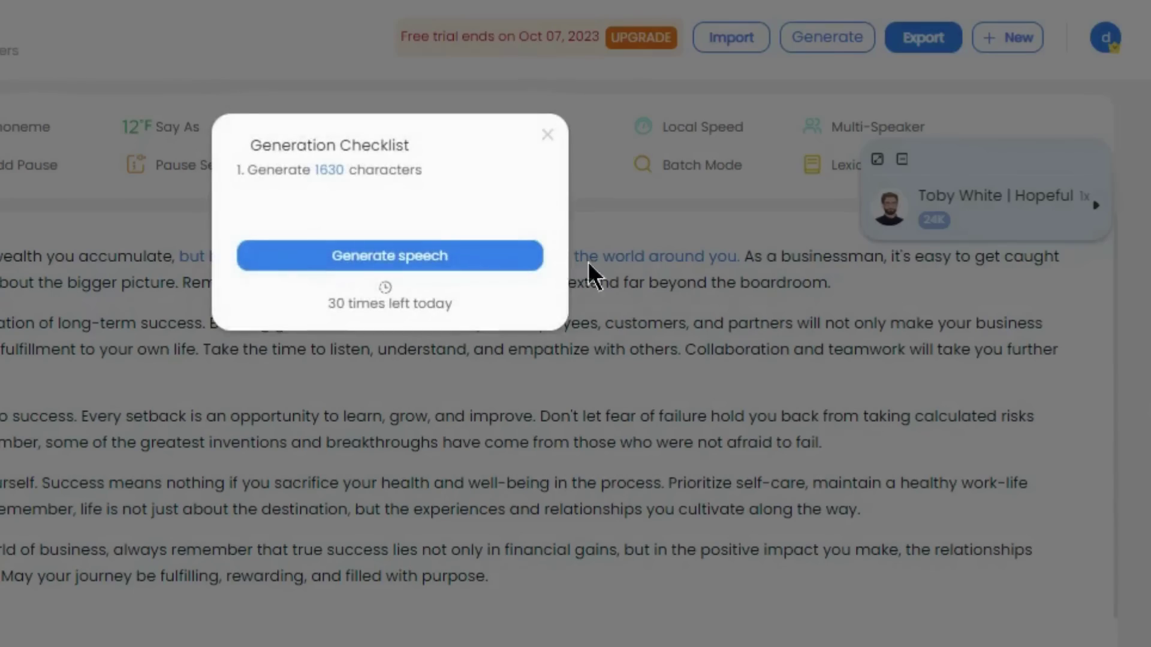
- Generate the Toby White speech and export it as an audio file
left_click(411, 254)
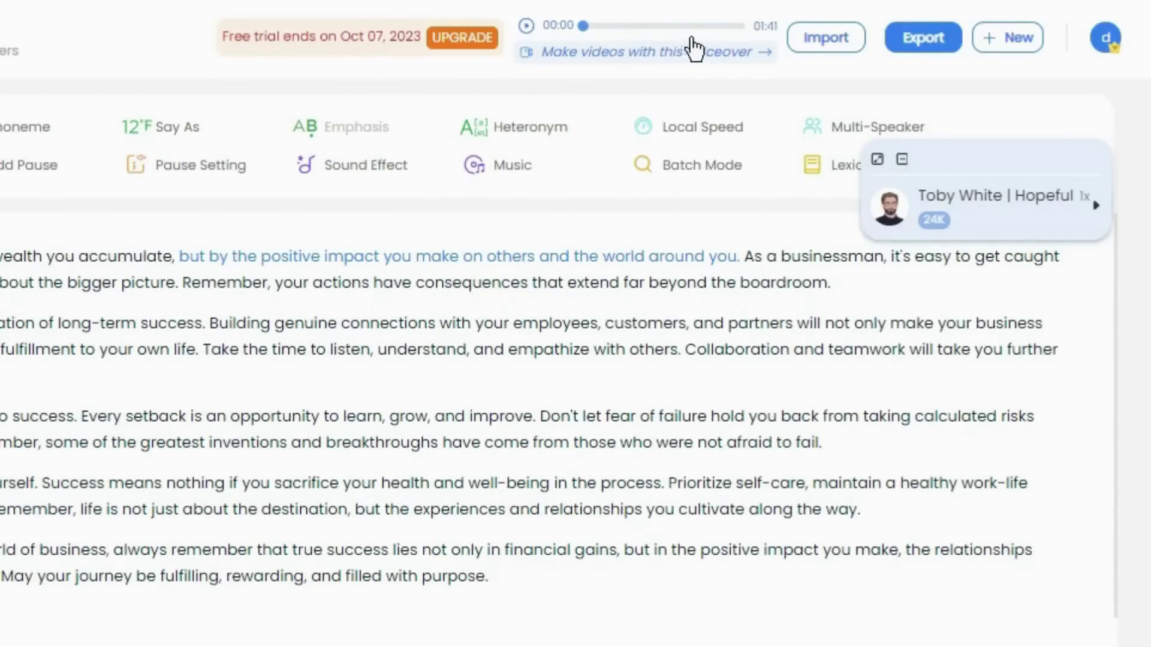
left_click(922, 37)
left_click(998, 135)
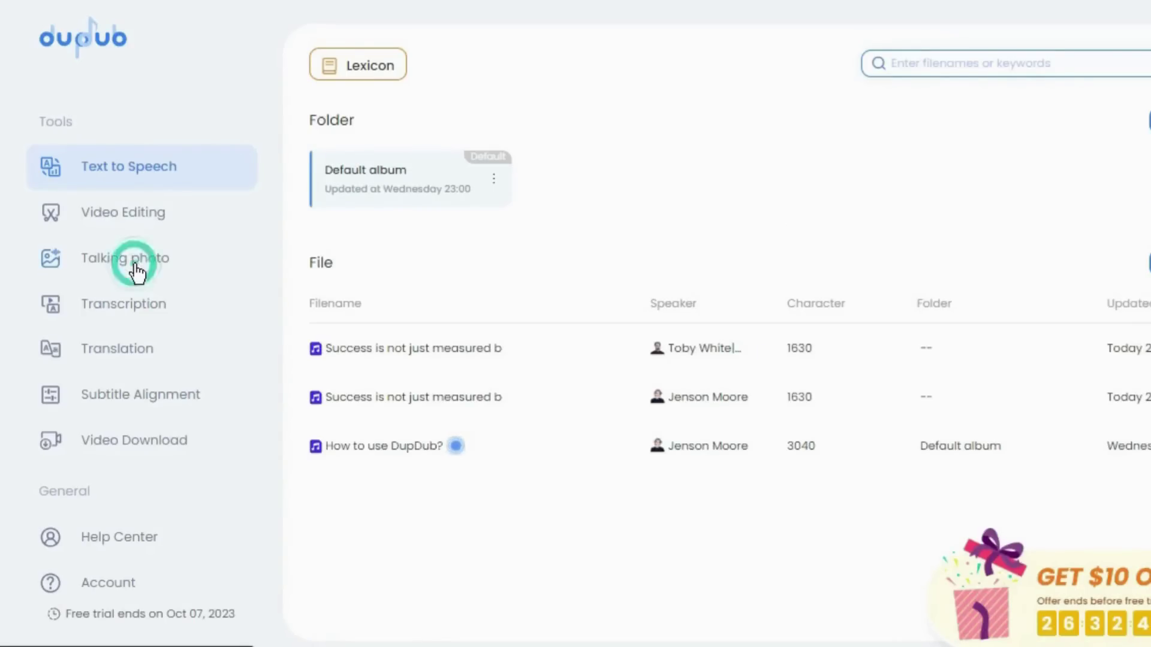
- Make a new talking photo from the suited businessman portrait and the WAV speech audio
left_click(135, 270)
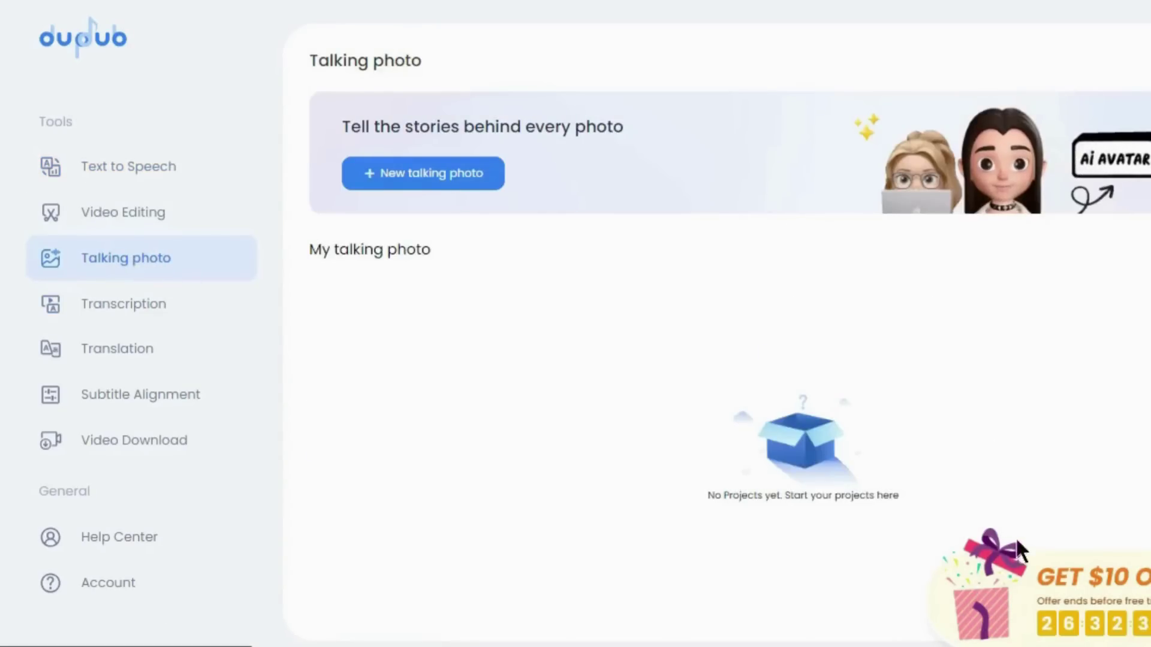
left_click(444, 191)
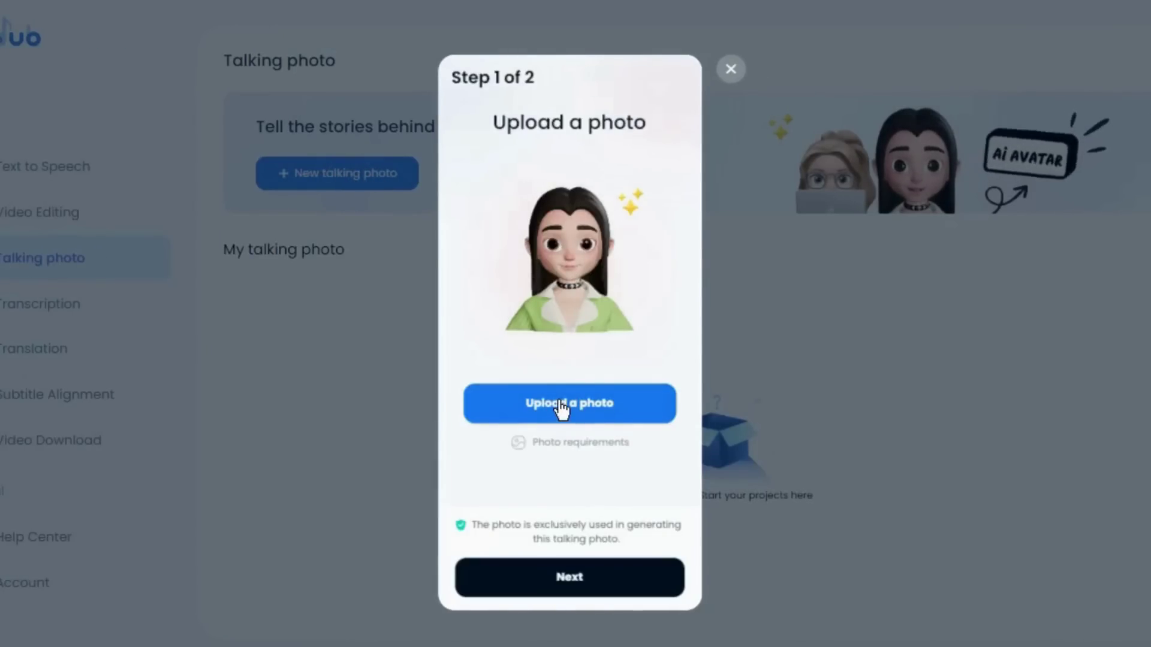
left_click(606, 580)
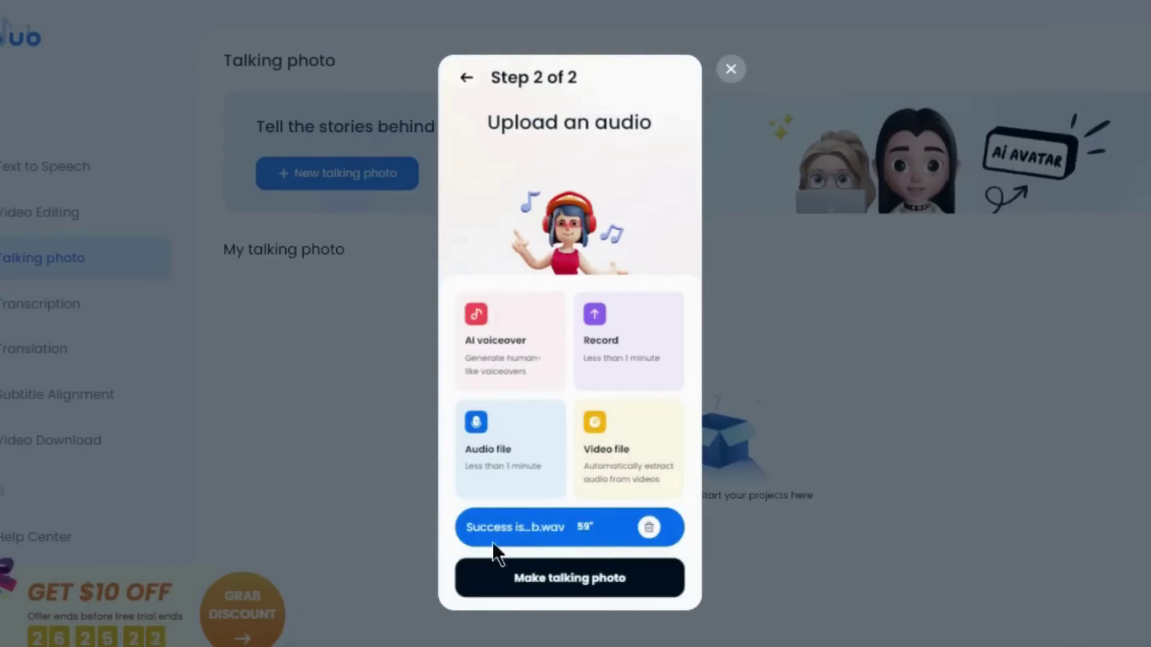
left_click(577, 591)
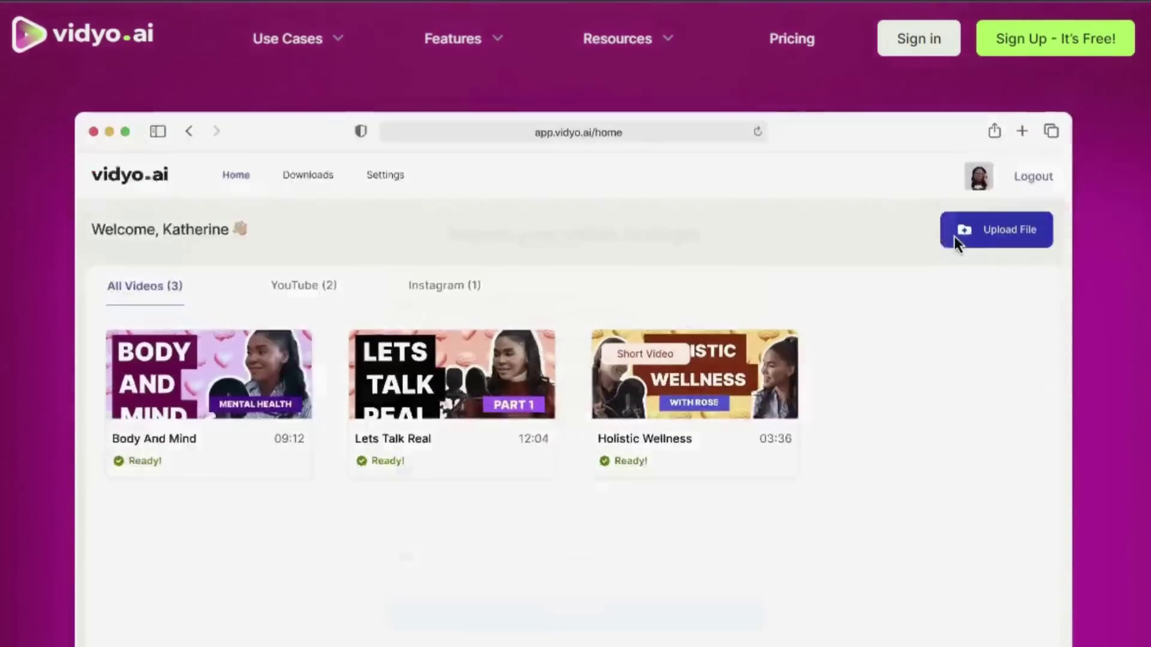
scroll(1023, 586, "down", 10)
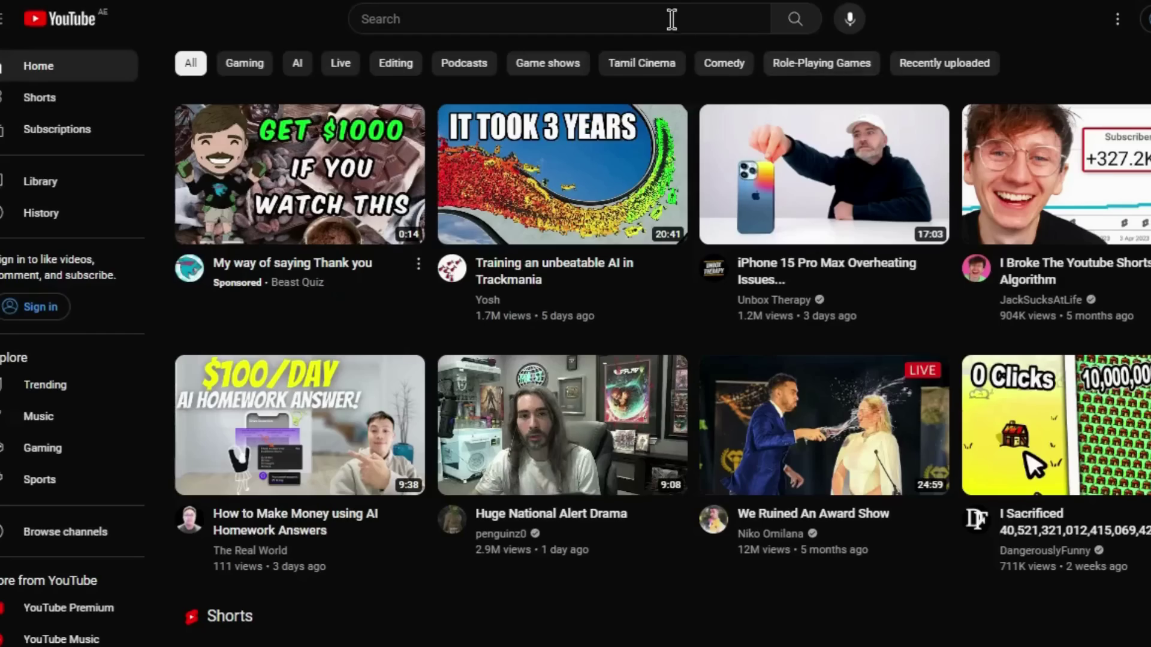
type("Mr")
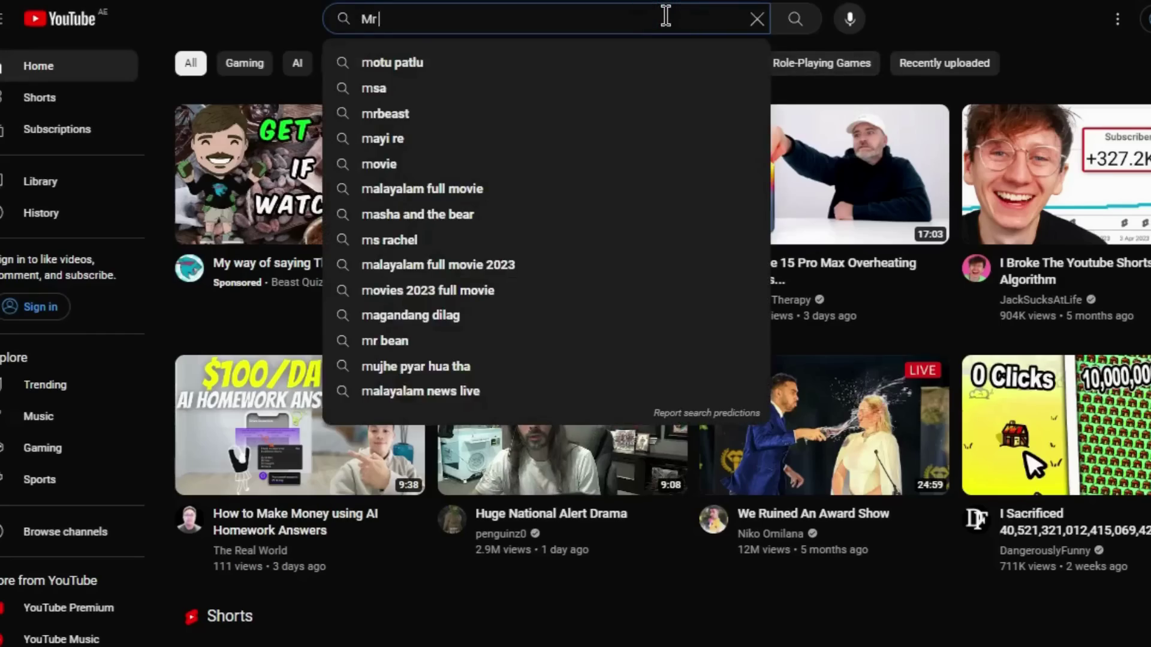
type(" beast")
- Run the YouTube search for 'Mr beast'
key("Return")
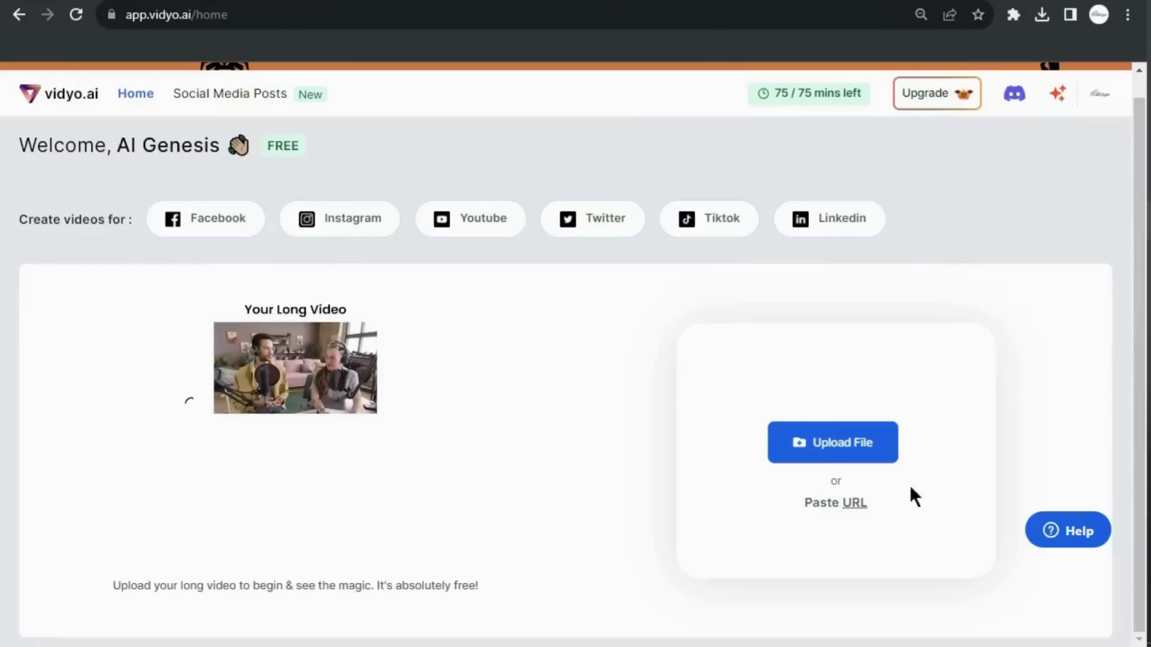
- Import the MrBeast shark video into vidyo.ai by pasting its YouTube link
left_click(848, 503)
right_click(470, 526)
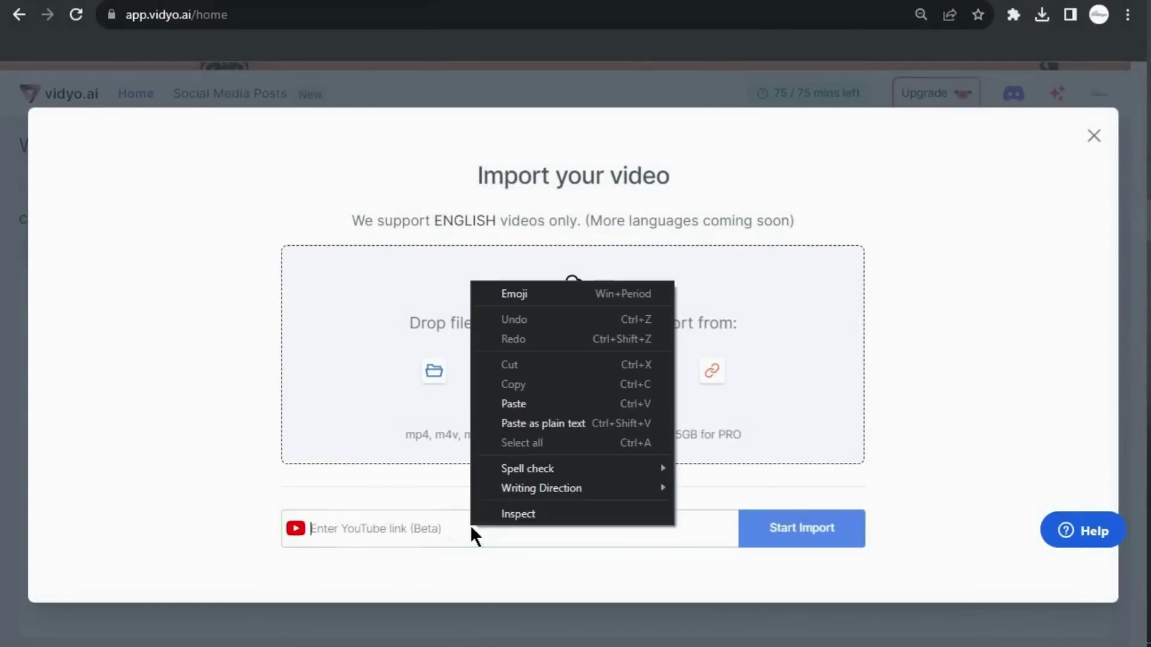
left_click(504, 401)
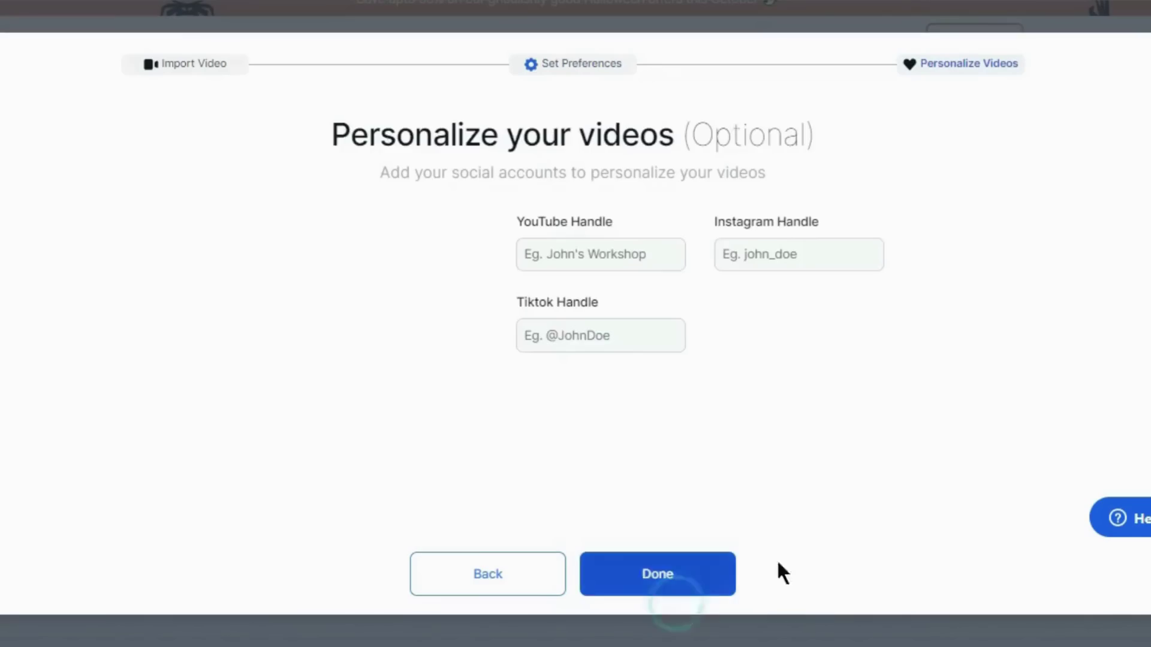
left_click(660, 585)
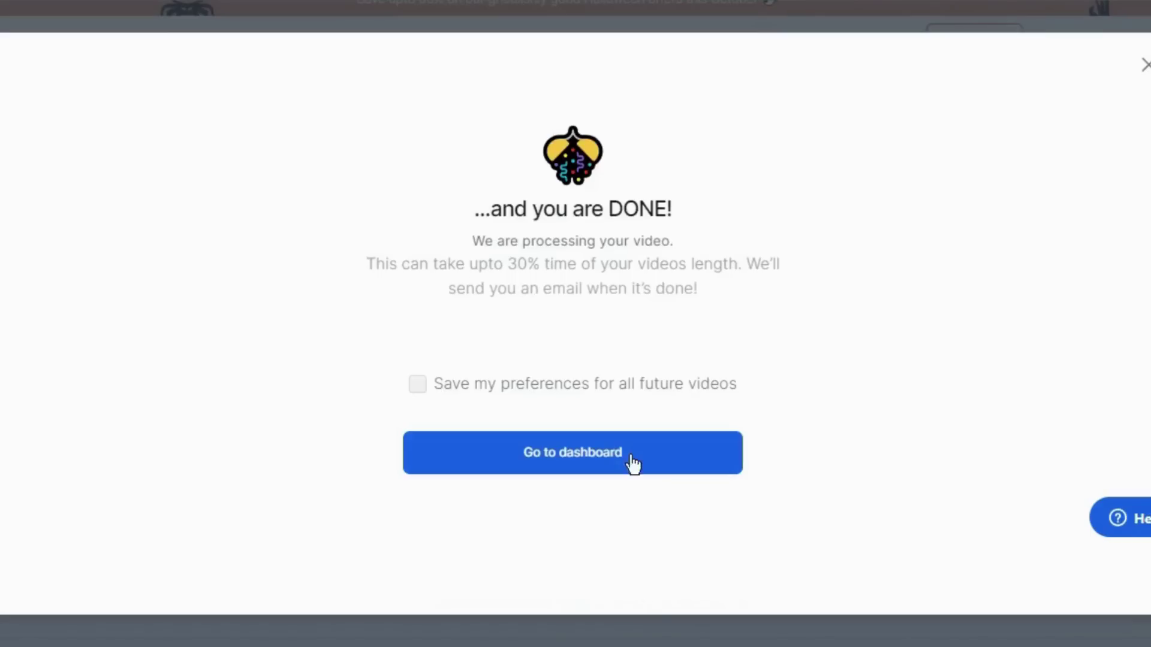
left_click(633, 465)
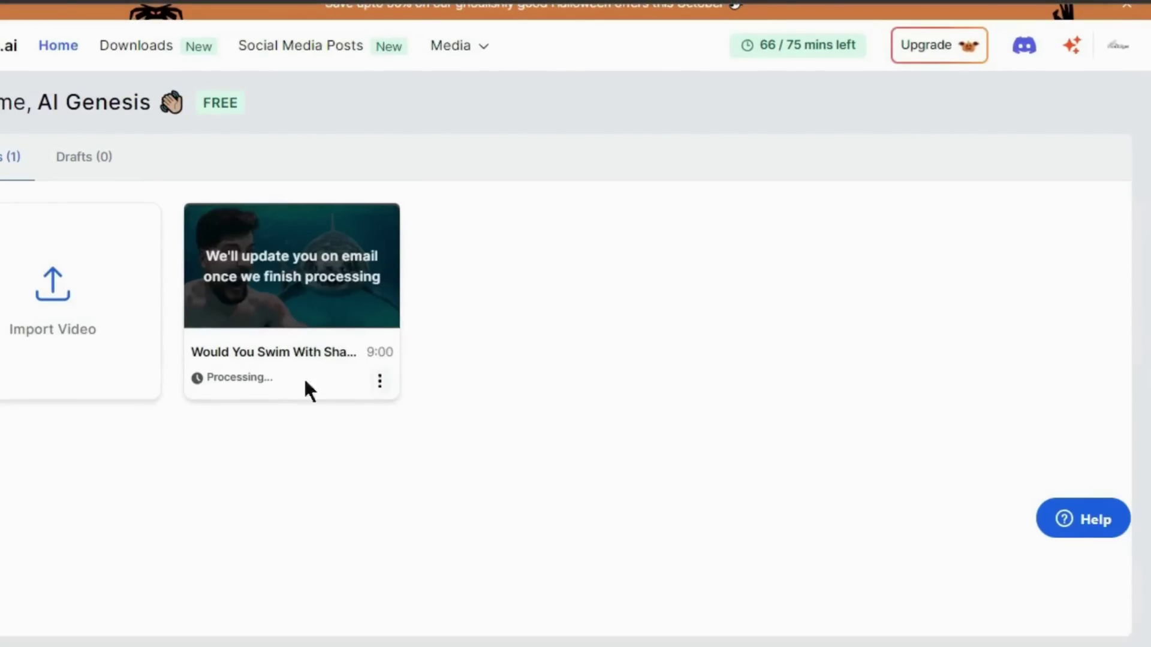
- Open the processed shark video and preview its shorts, starting with Win 80 Grand In The Hot Room
left_click(406, 329)
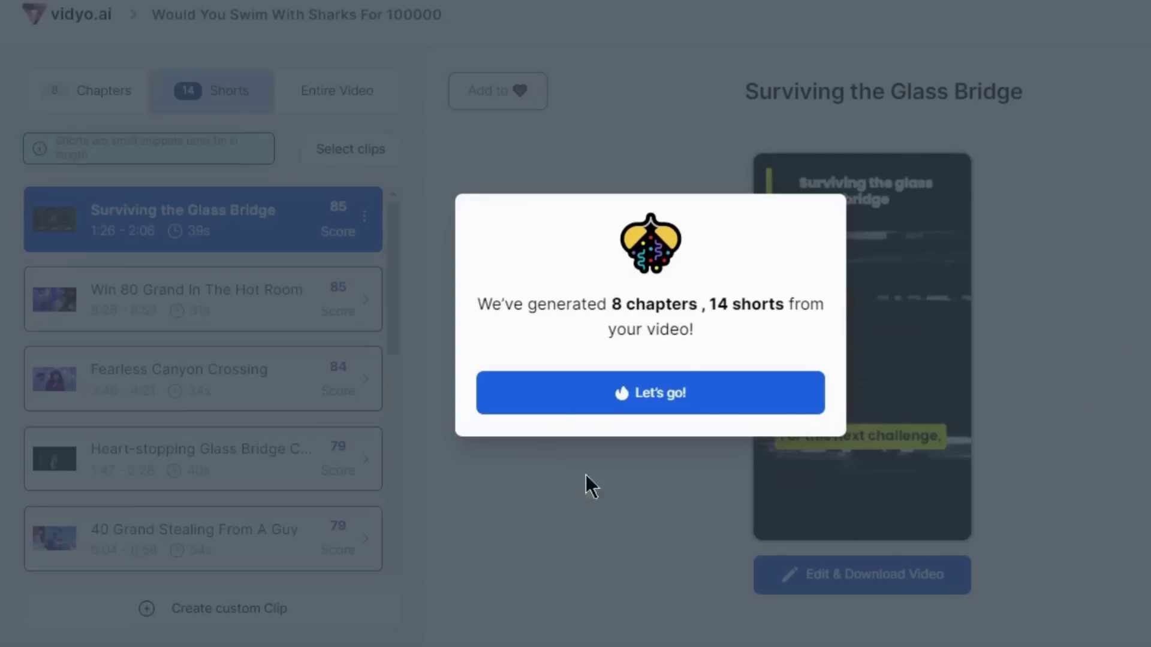
left_click(635, 396)
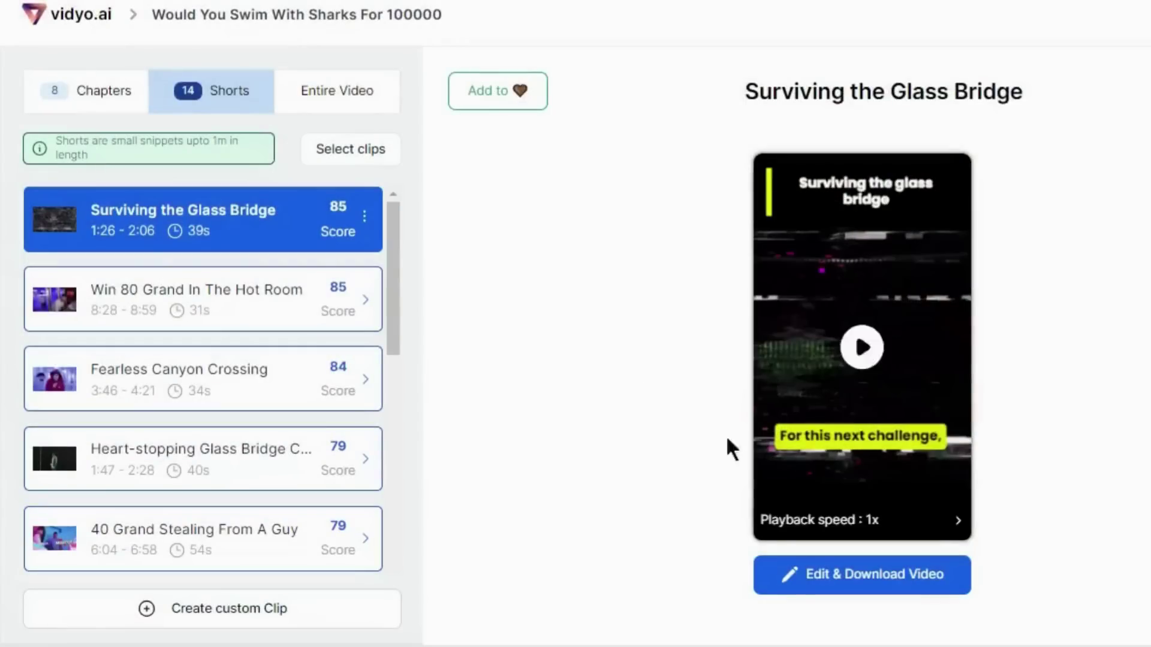
scroll(282, 273, "down", 5)
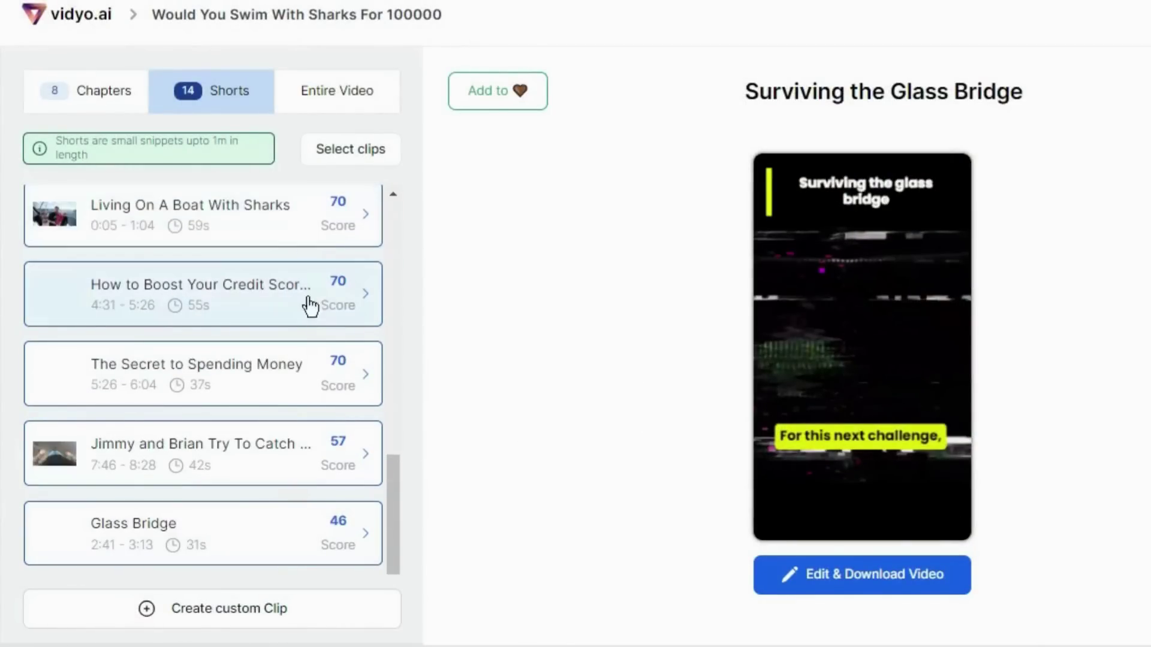
scroll(309, 309, "up", 5)
mouse_move(862, 348)
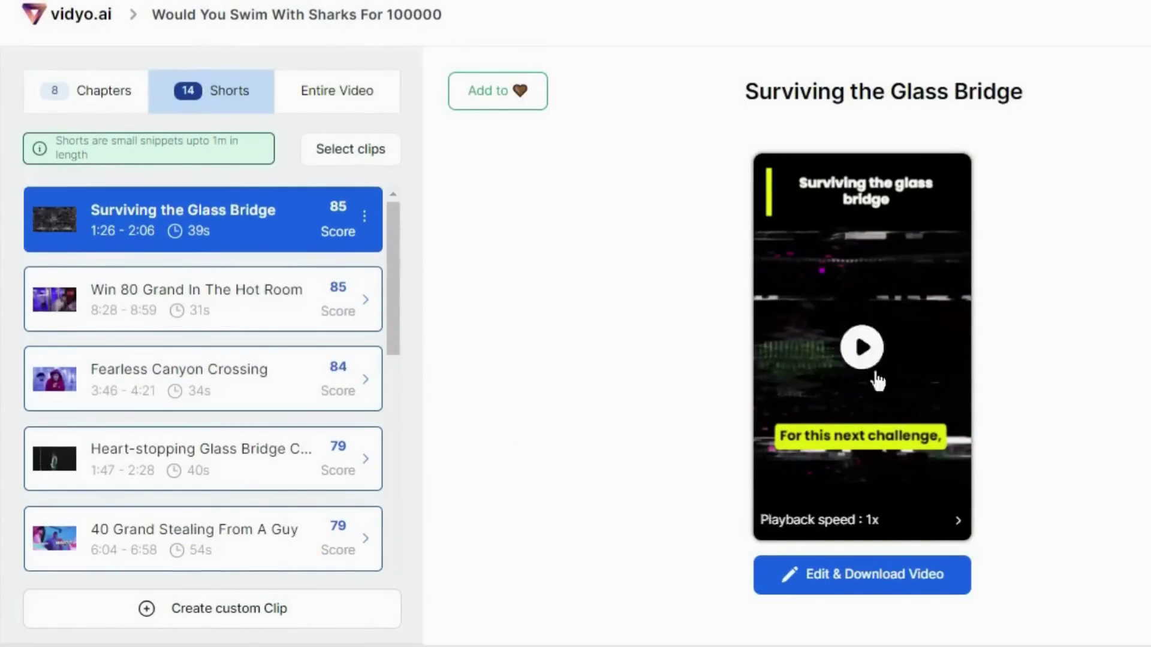
left_click(293, 319)
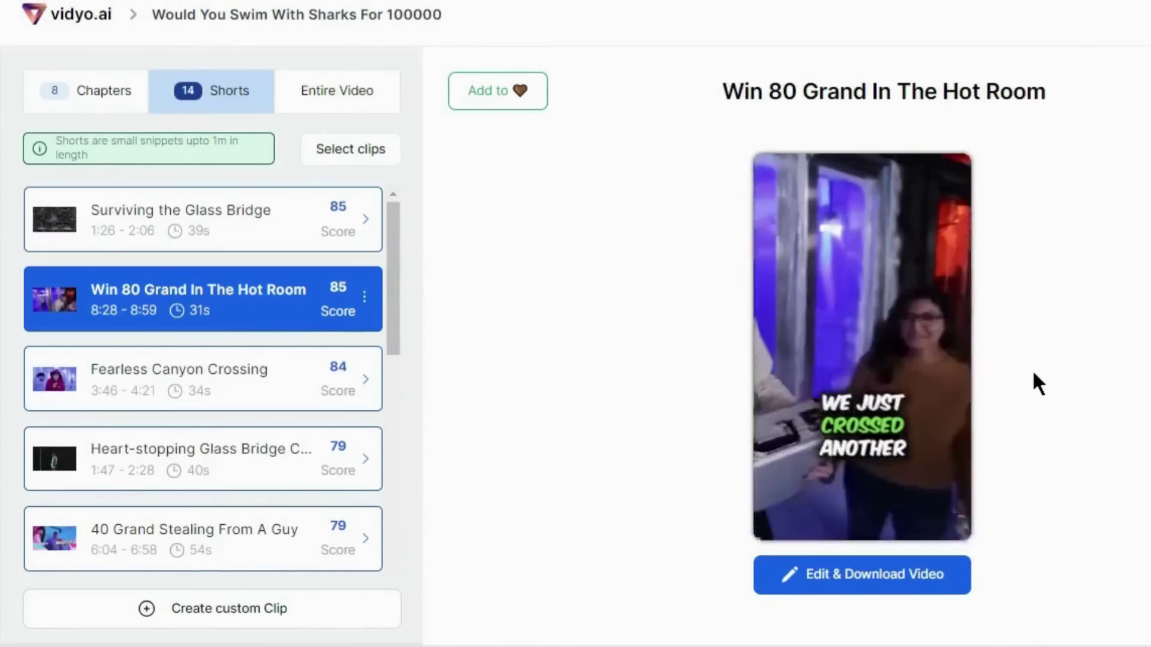
key("Down")
key("Down")
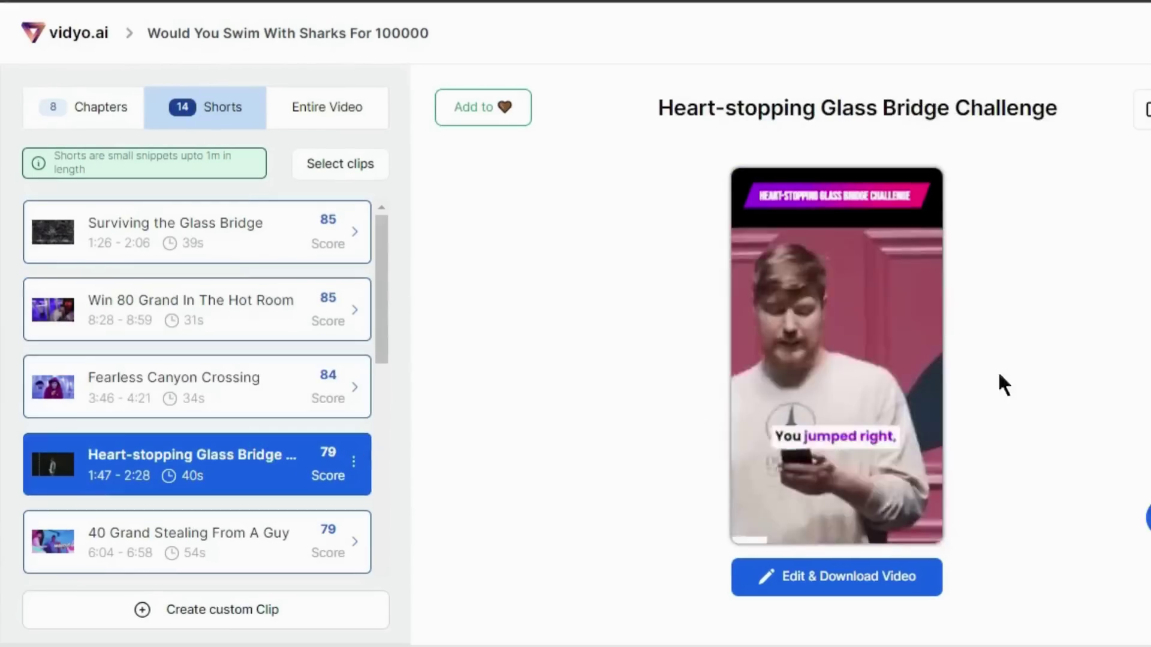
key("Down")
key("Down")
key("Down")
- Give the short the black split-screen template, CutMagic and a subtitle style, then play it
left_click(838, 582)
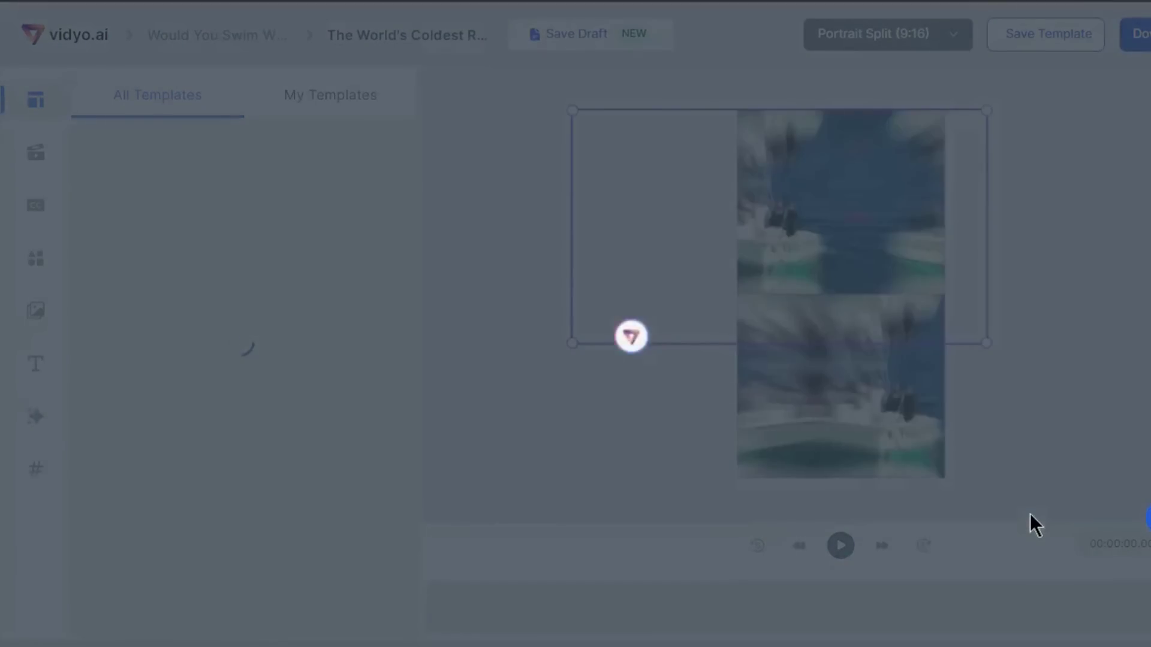
scroll(247, 334, "down", 3)
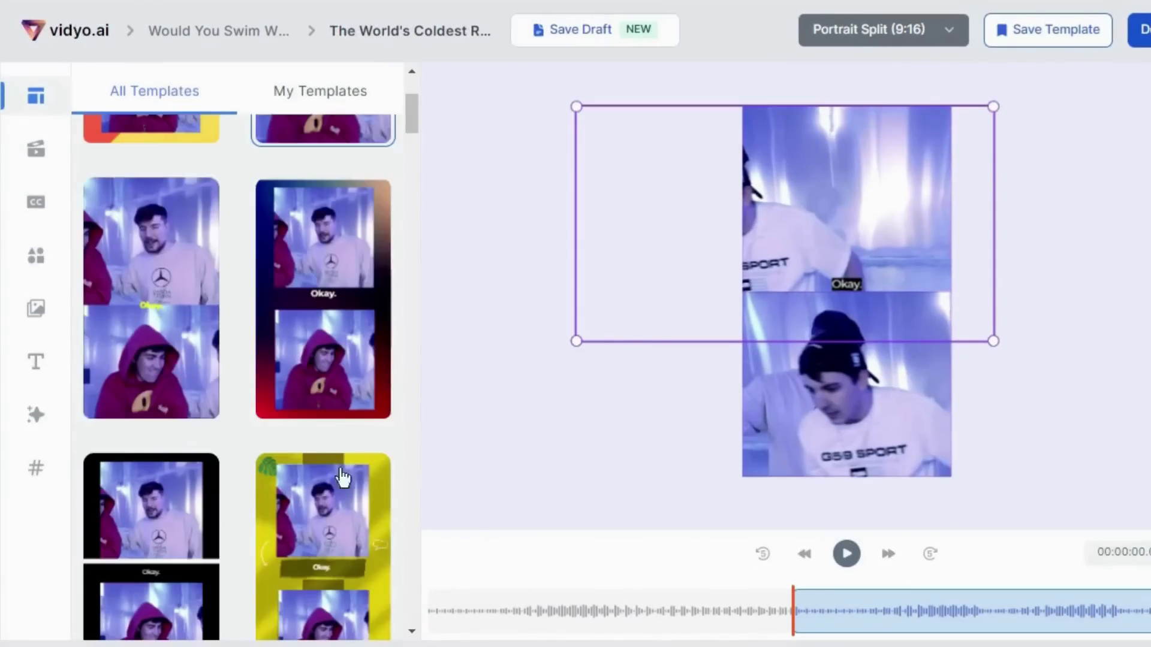
left_click(155, 324)
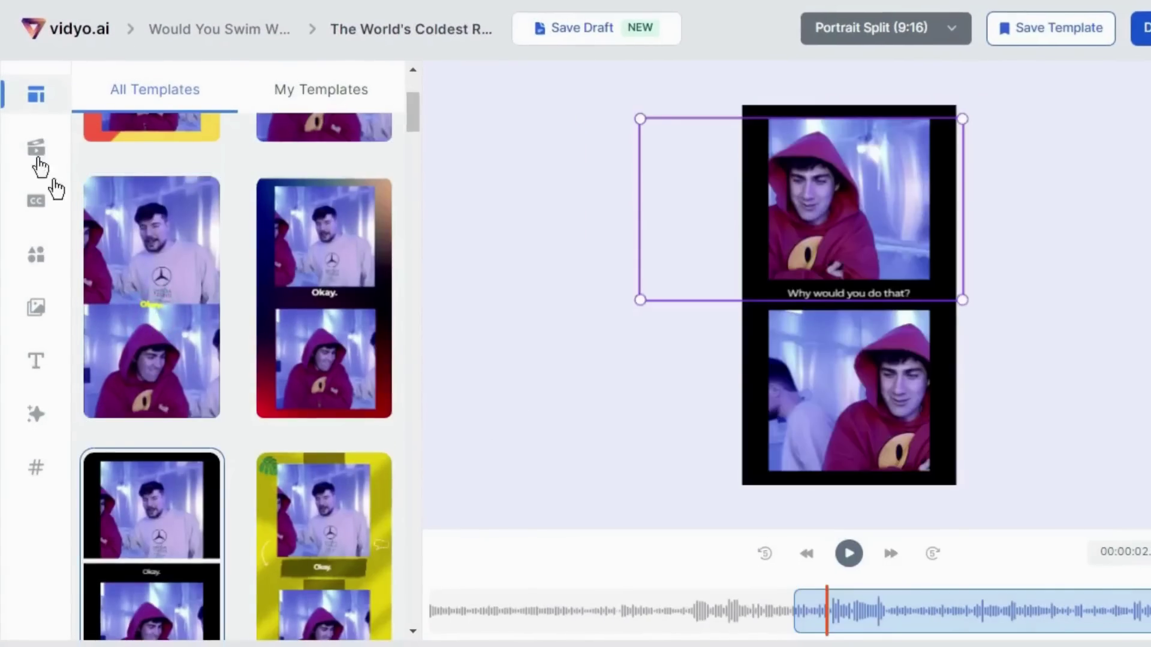
left_click(46, 155)
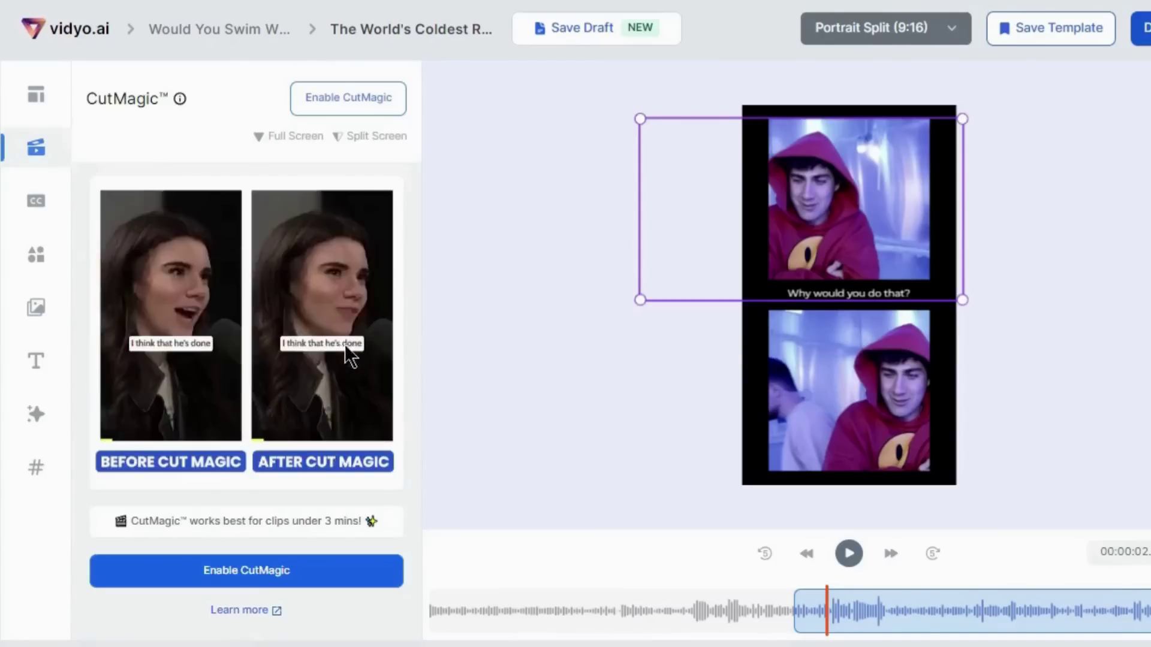
left_click(153, 453)
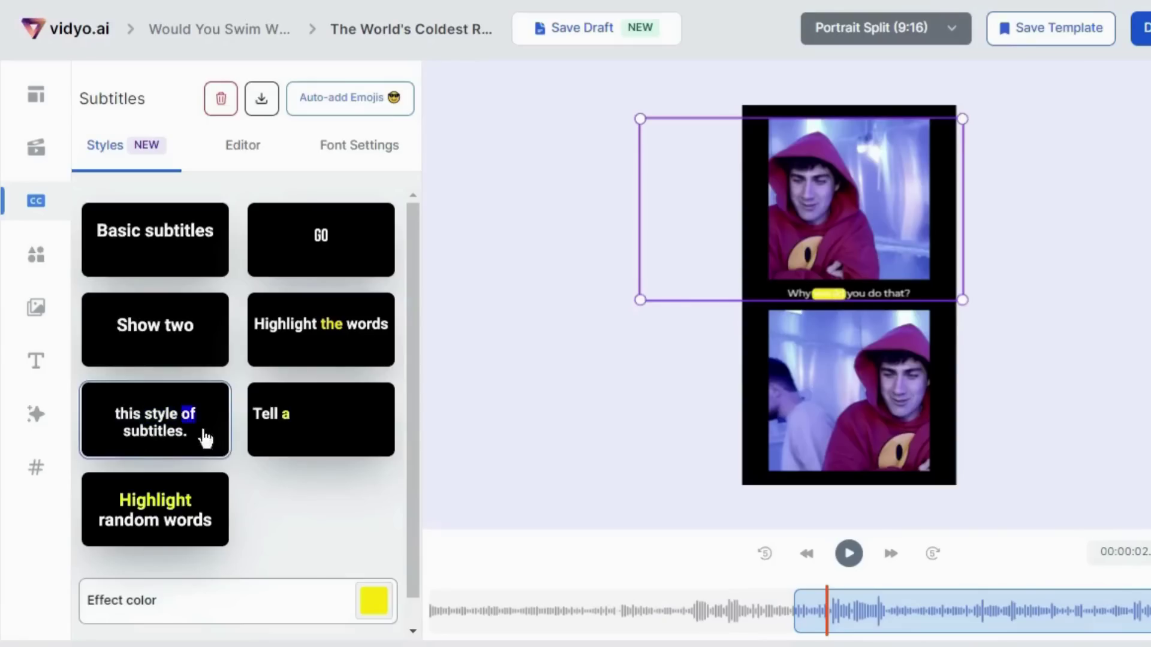
left_click(850, 555)
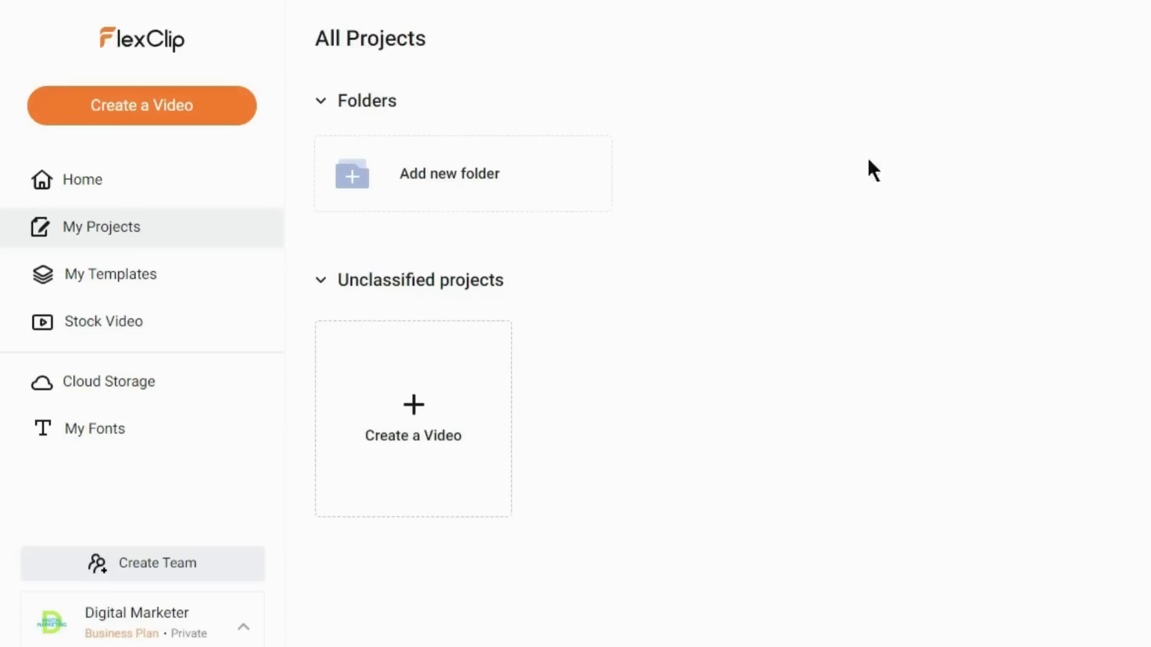
- Create a 9:16 timeline-mode FlexClip video with one empty scene, skipping the media import
left_click(477, 461)
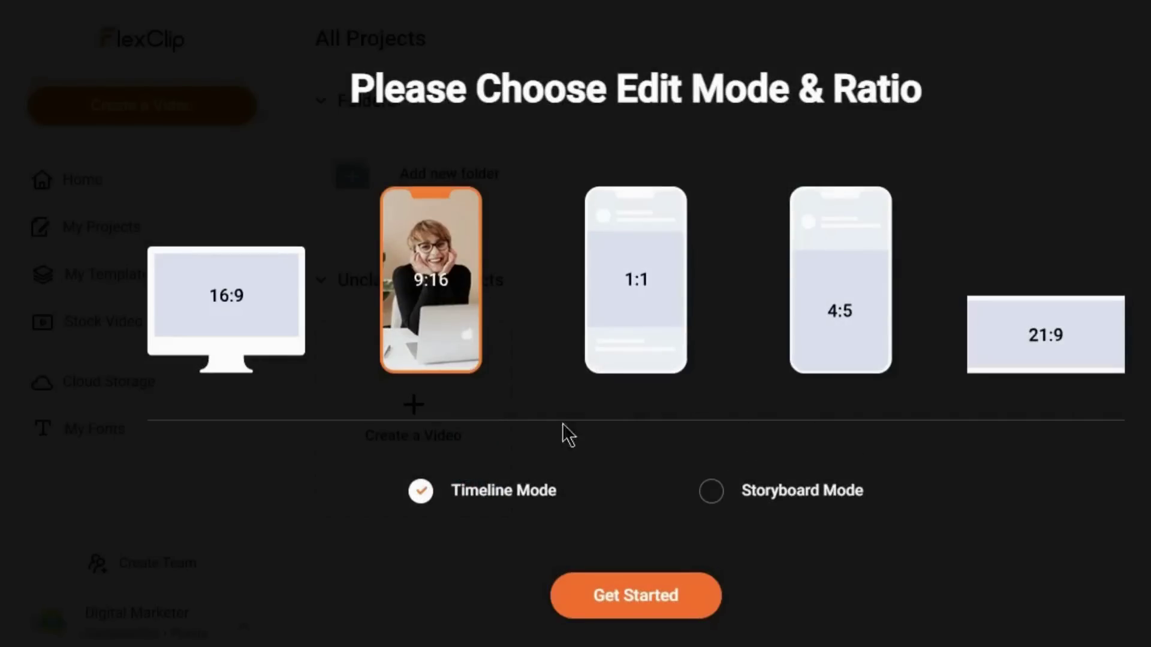
left_click(648, 601)
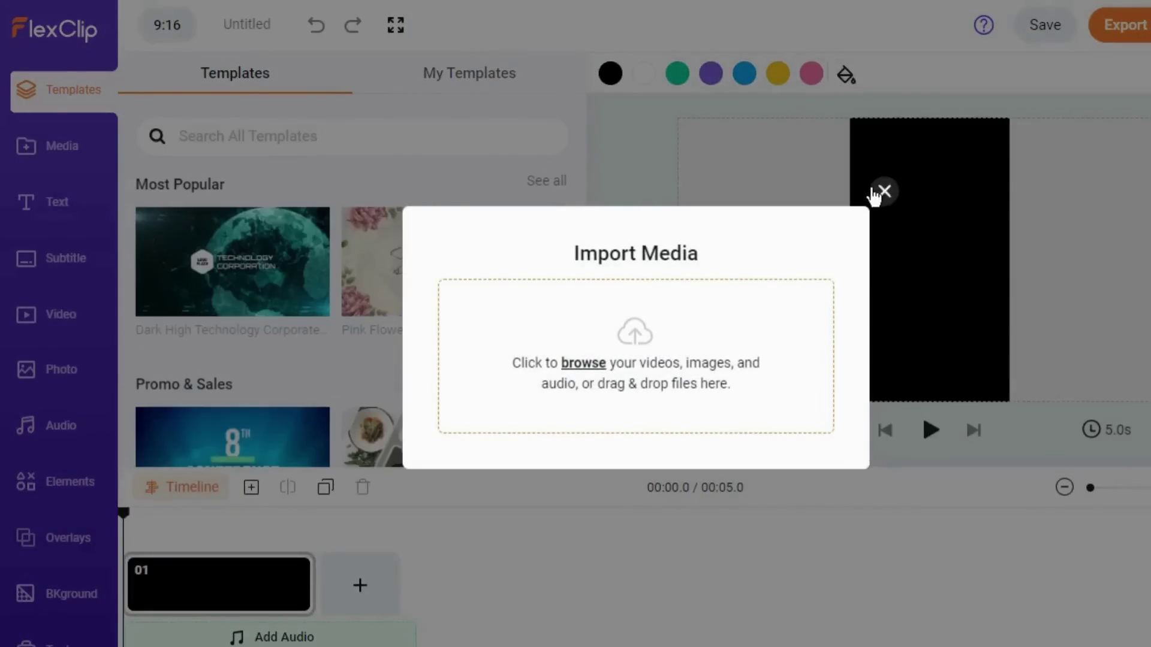
left_click(885, 192)
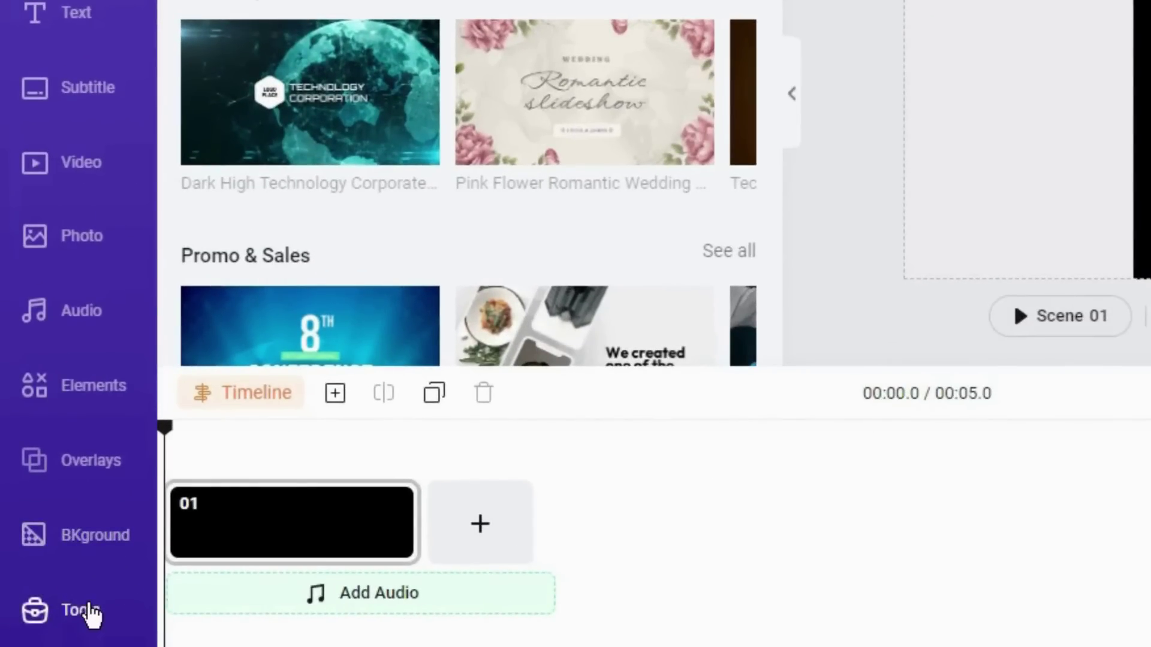
left_click(90, 615)
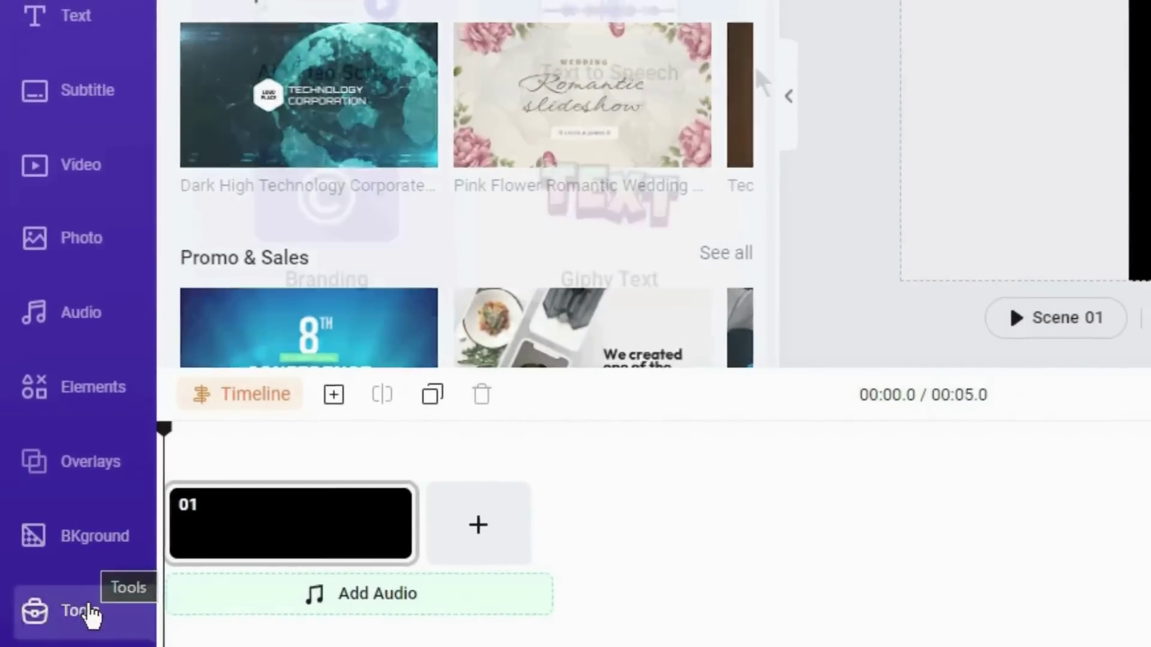
- Generate the facts script and delete its introduction text
left_click(297, 348)
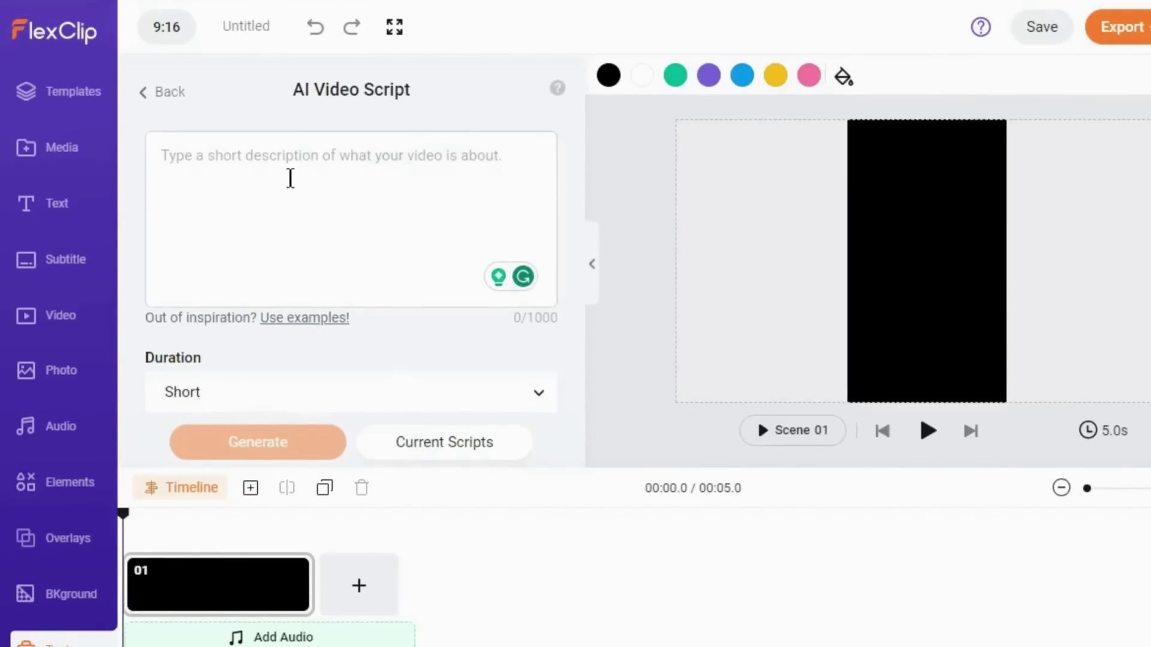
type("Generate 3 random mind-blowing facts. Keep them short and concise. The tone should be friendly and informative.")
left_click(305, 448)
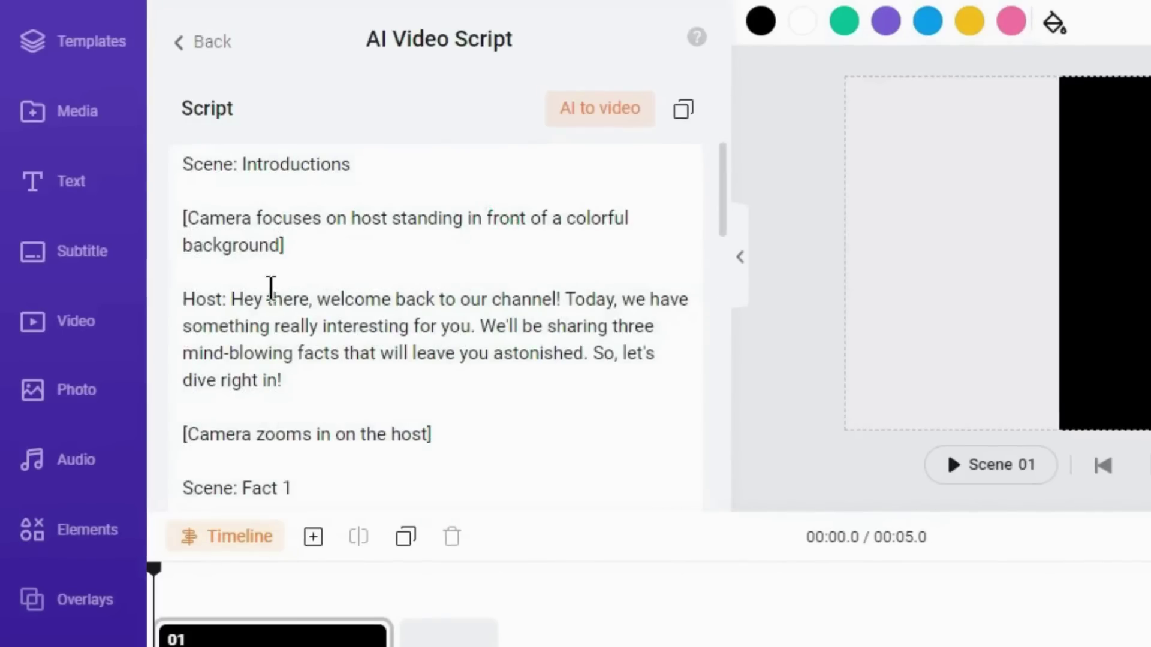
left_click_drag(237, 486, 181, 157)
key("BackSpace")
left_click_drag(335, 174, 172, 160)
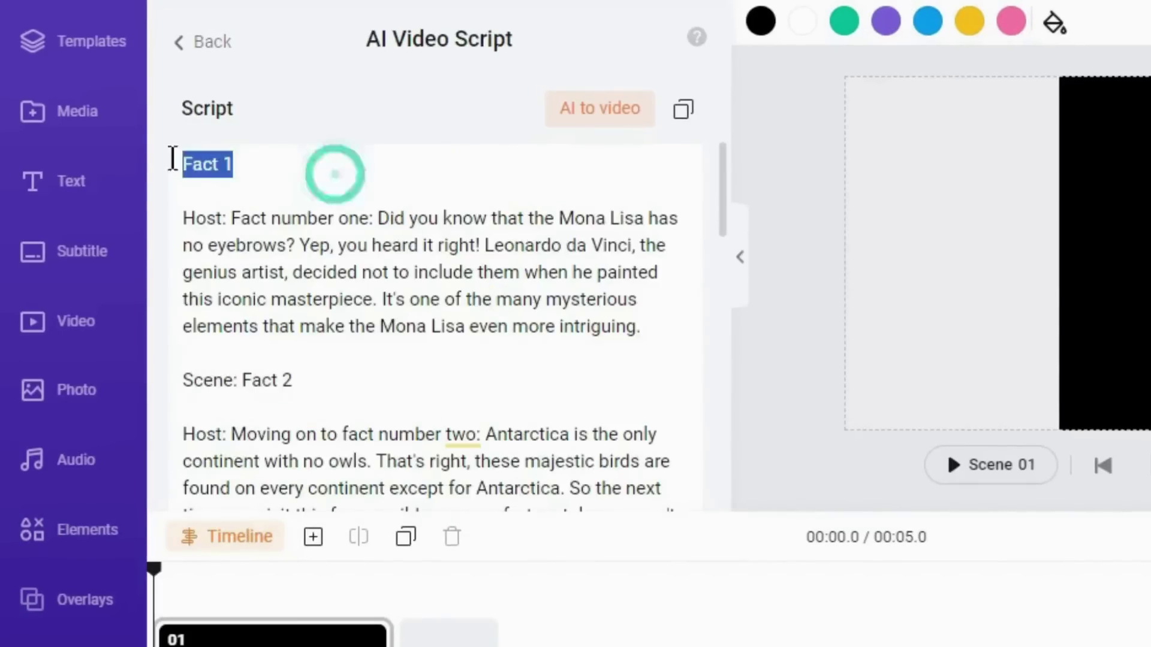
- Strip the Host labels, fact headings and fact-three lead-in, then copy the script
left_click(231, 220, "shift")
key("BackSpace")
key("BackSpace")
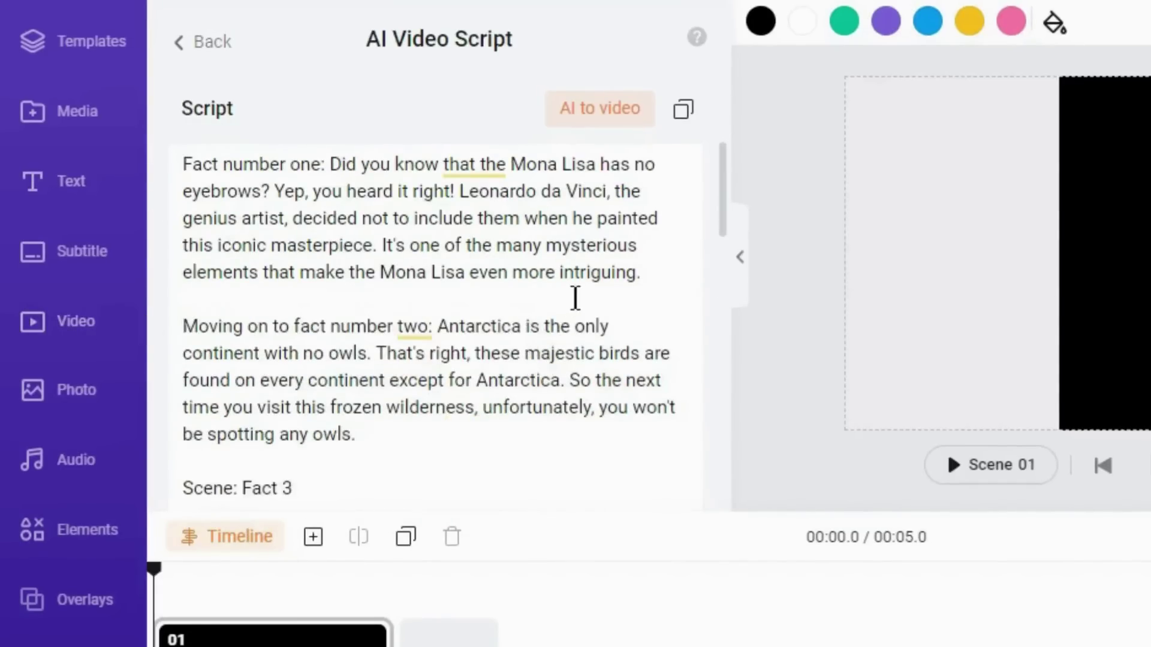
scroll(573, 298, "down", 3)
left_click_drag(226, 252, 186, 199)
key("BackSpace")
scroll(465, 225, "down", 1)
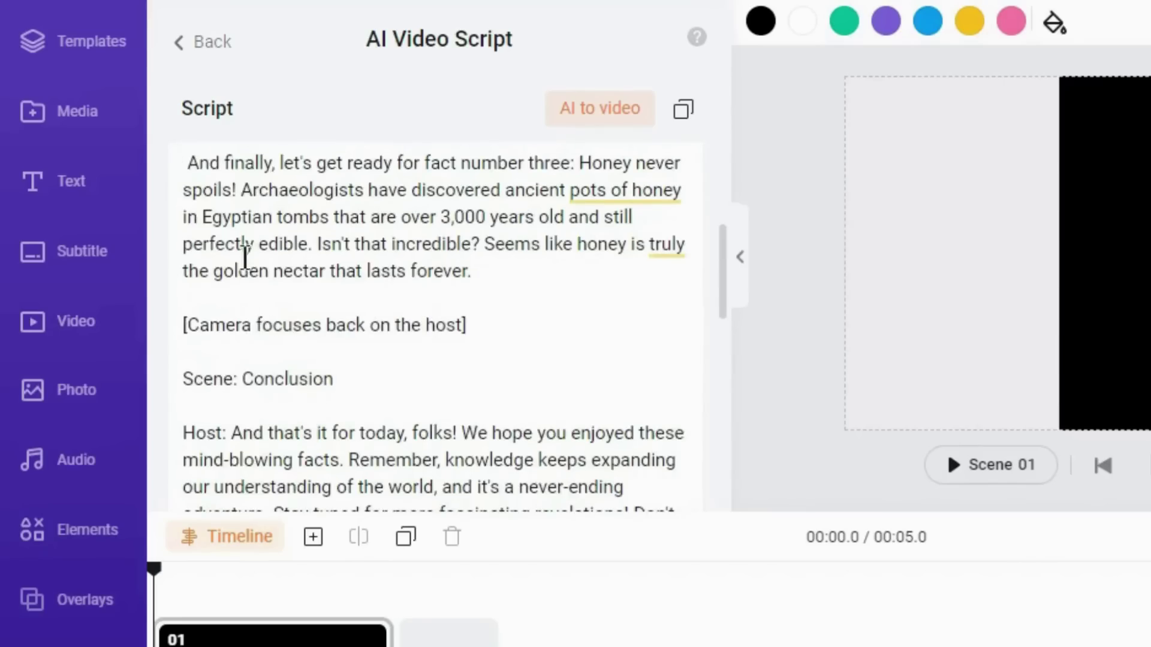
left_click_drag(573, 165, 182, 164)
key("BackSpace")
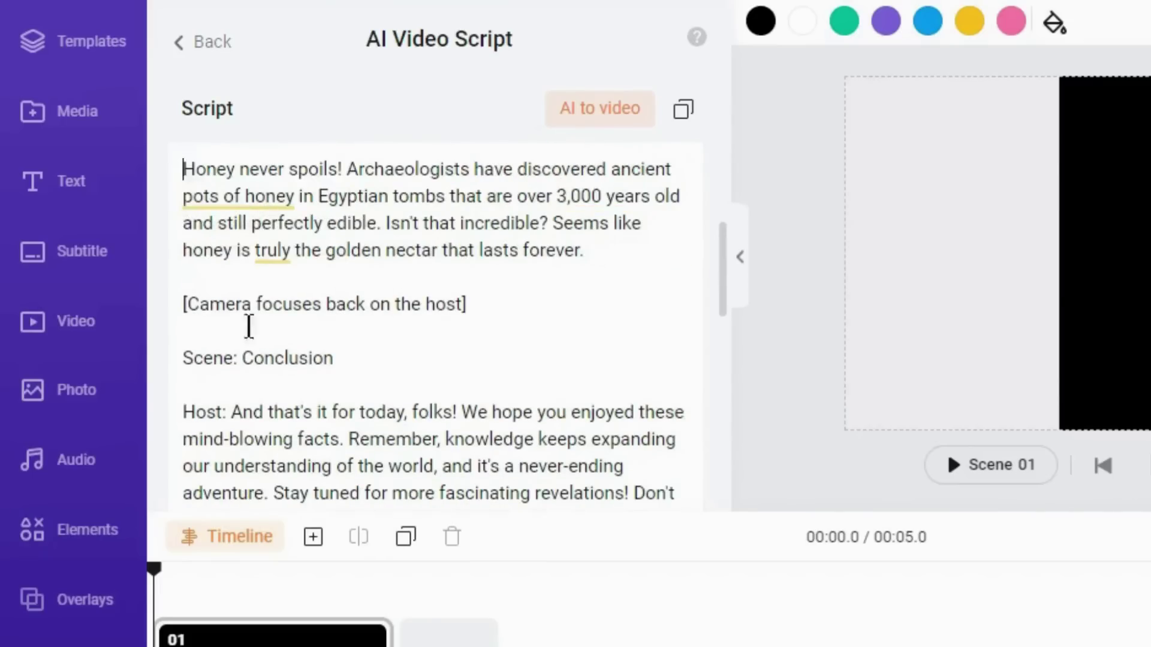
left_click_drag(187, 299, 333, 392)
key("BackSpace")
scroll(549, 463, "up", 2)
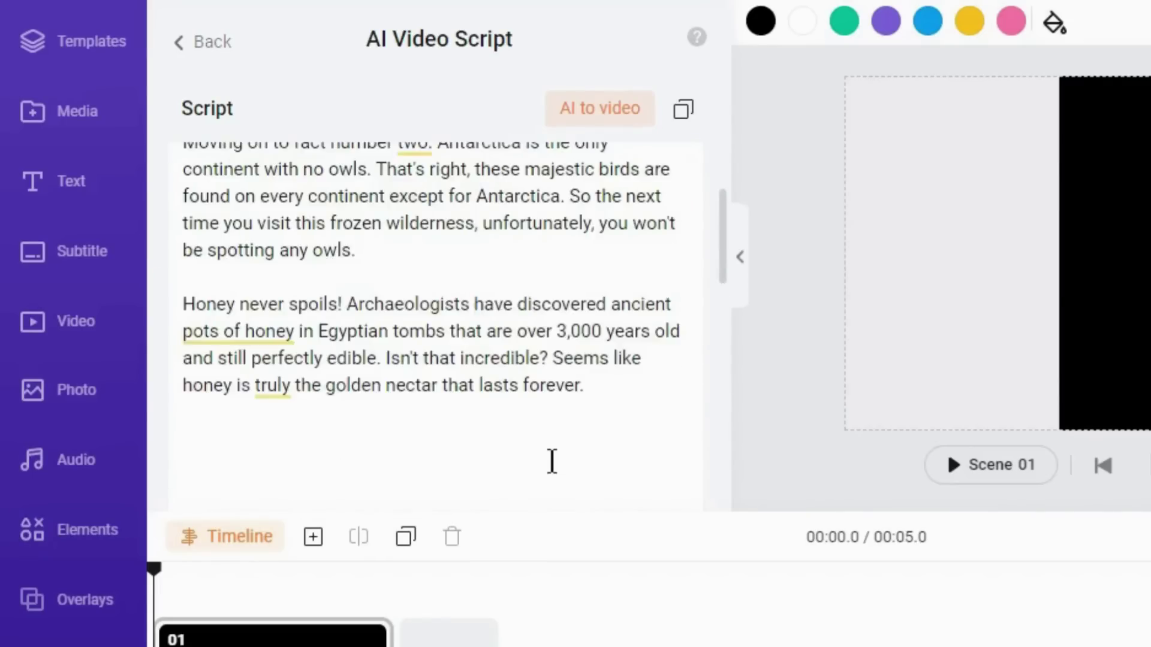
scroll(552, 462, "up", 2)
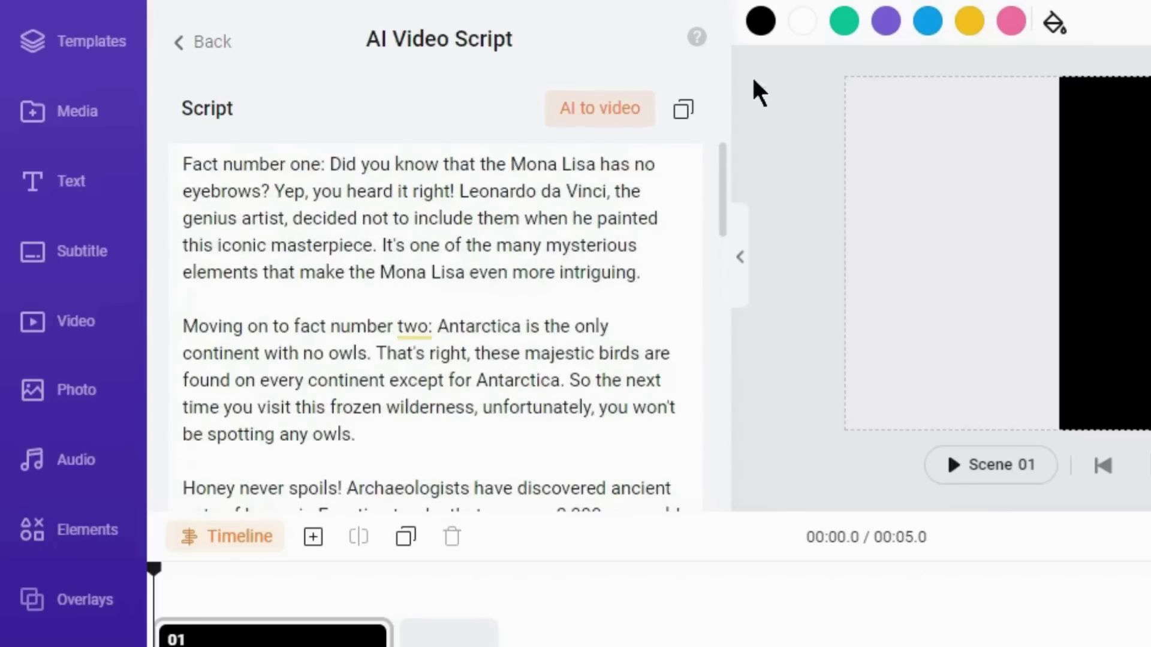
left_click(692, 109)
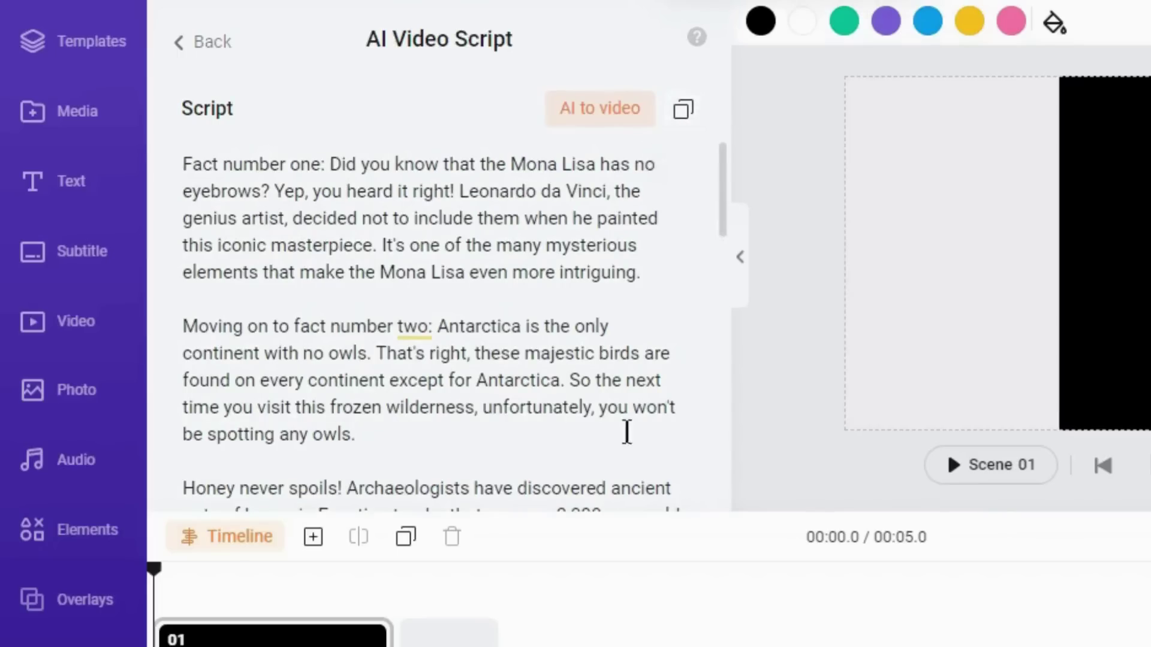
- Set up text-to-speech with English (United States), voice Guy and the Friendly style
left_click(190, 56)
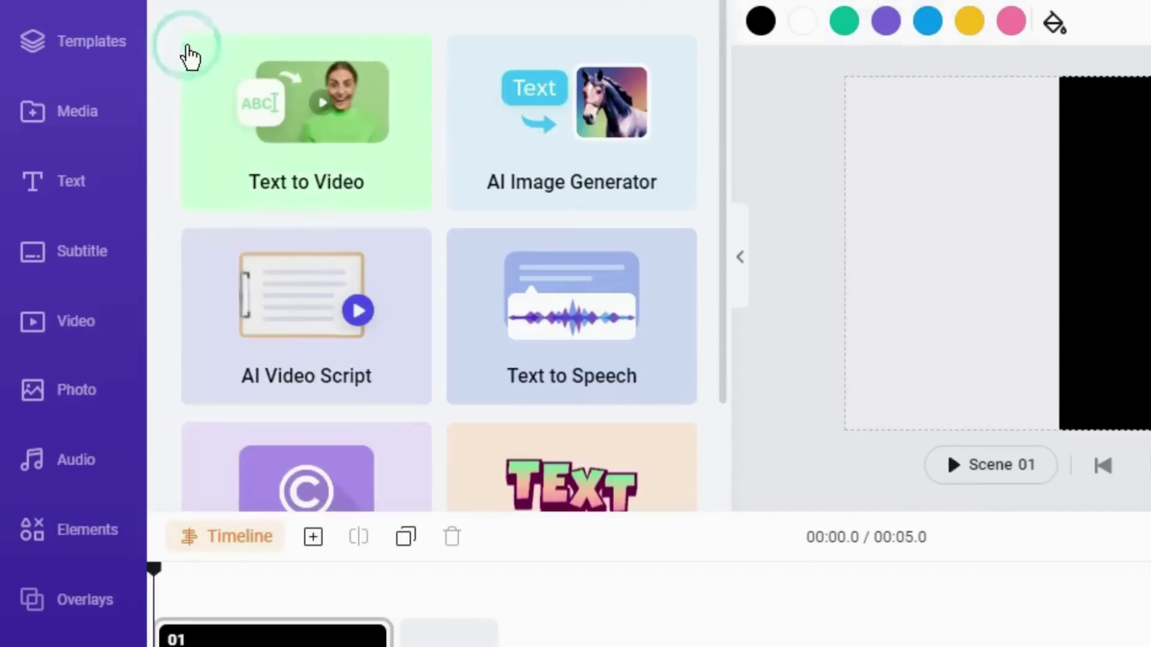
scroll(609, 282, "down", 2)
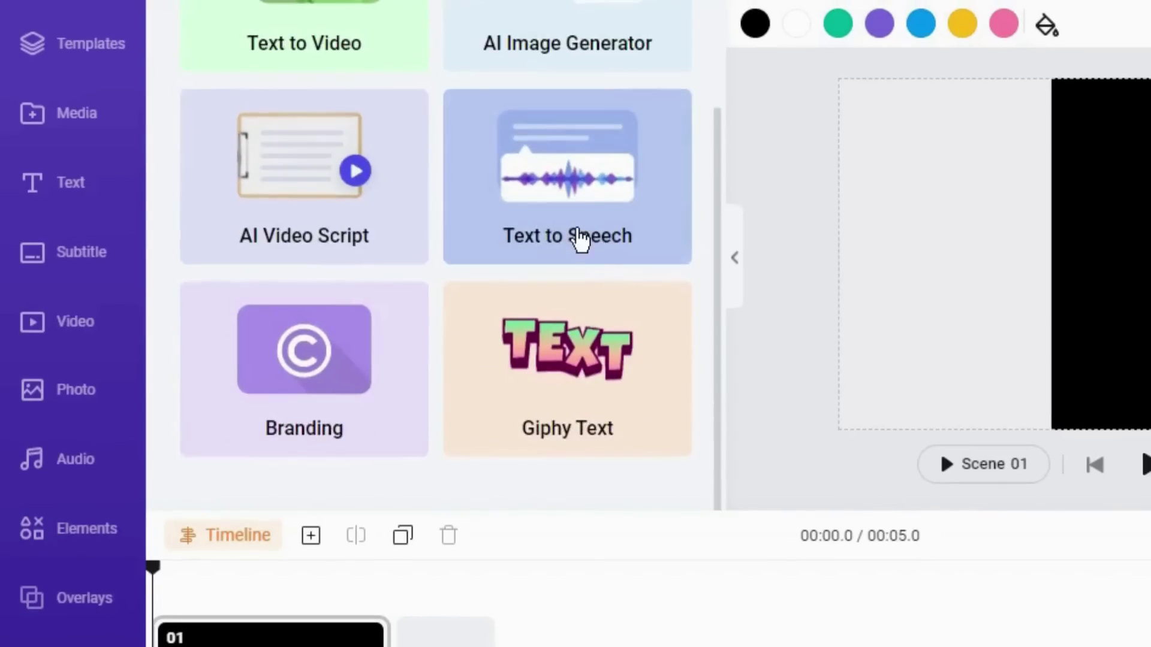
left_click(582, 240)
left_click(396, 151)
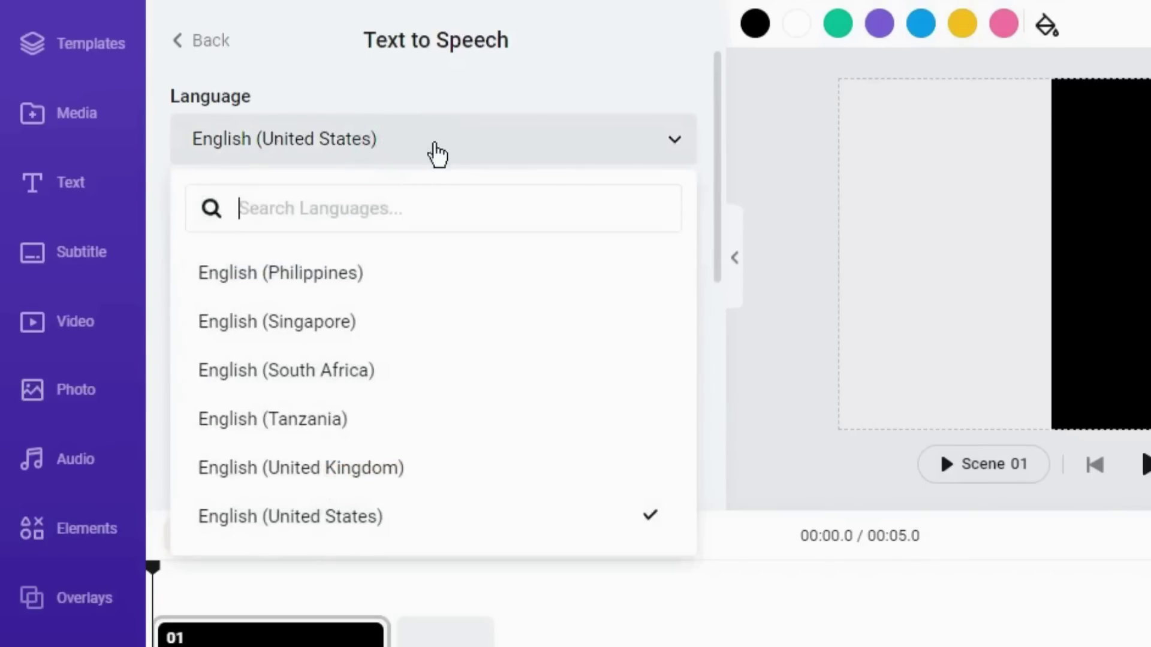
left_click(335, 521)
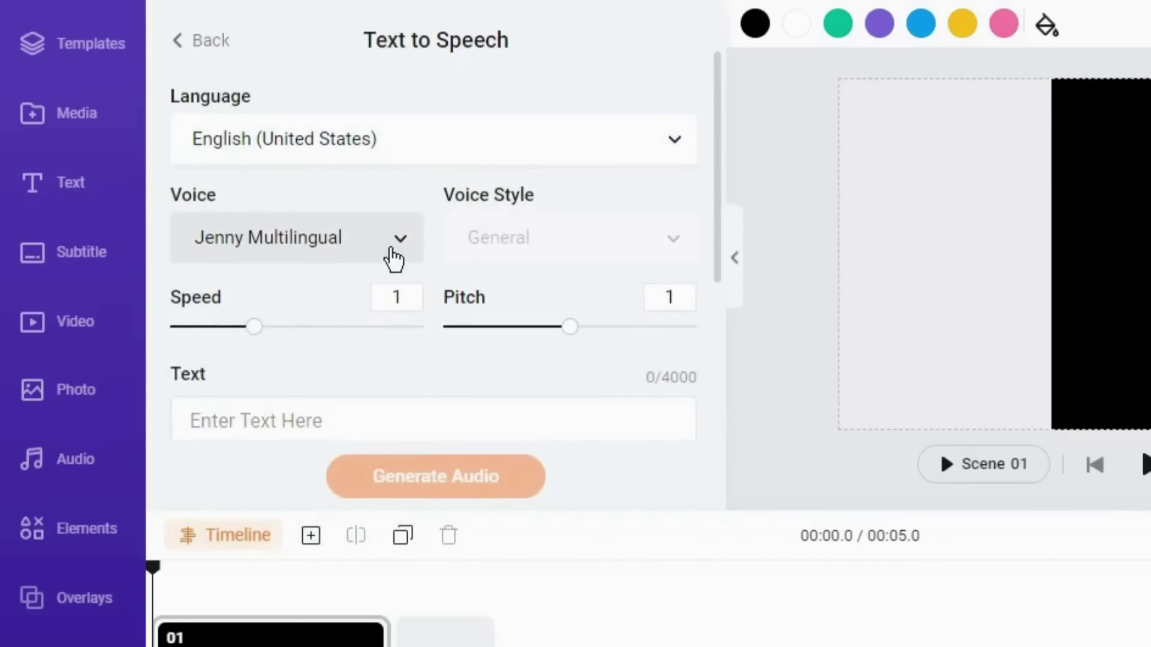
left_click(395, 253)
left_click(254, 421)
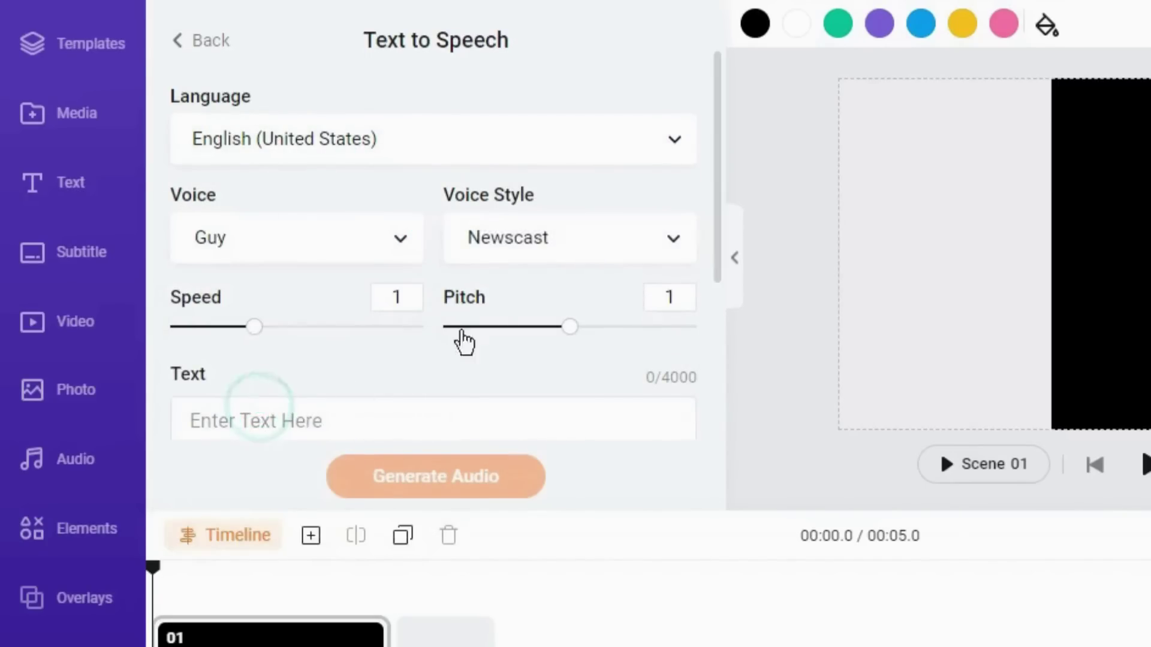
left_click(563, 252)
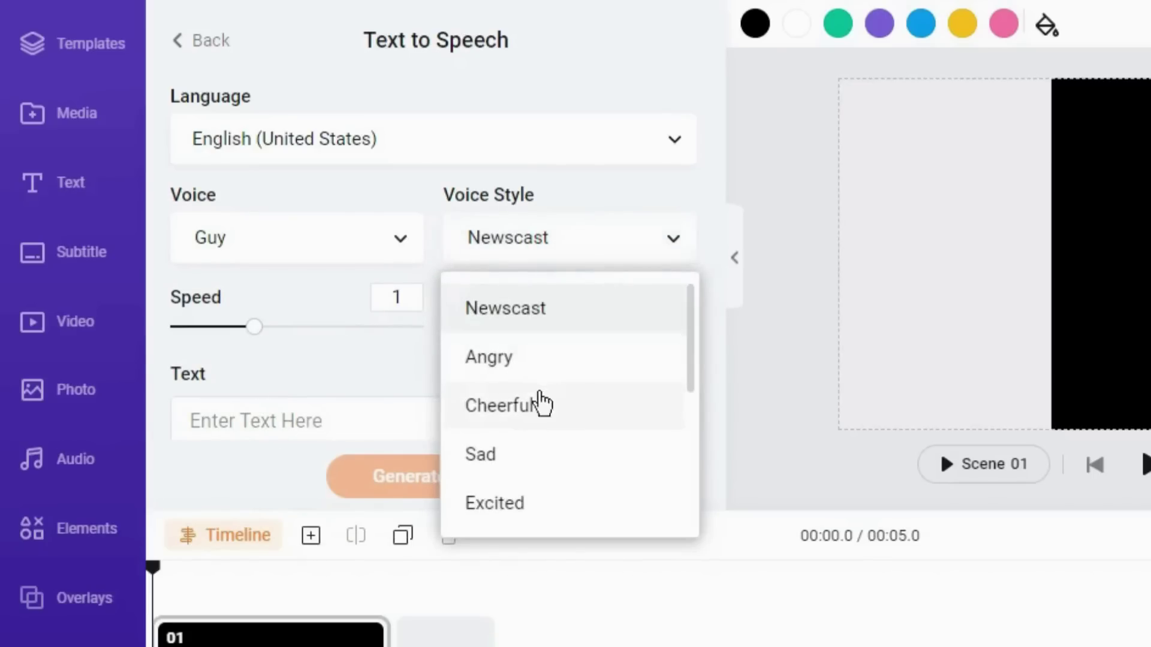
scroll(531, 378, "down", 3)
left_click(519, 351)
scroll(509, 342, "down", 3)
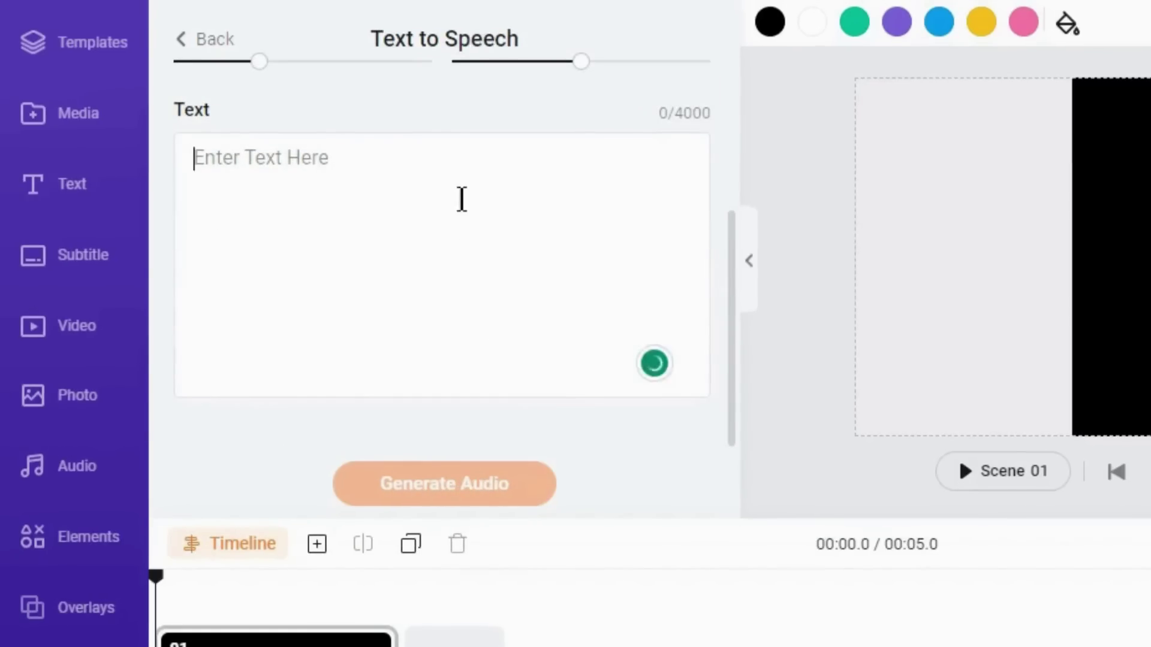
- Paste the script, remove the fact-two intro phrase, and generate the 53-second voiceover
key("ctrl+v")
scroll(403, 265, "up", 3)
scroll(488, 259, "down", 5)
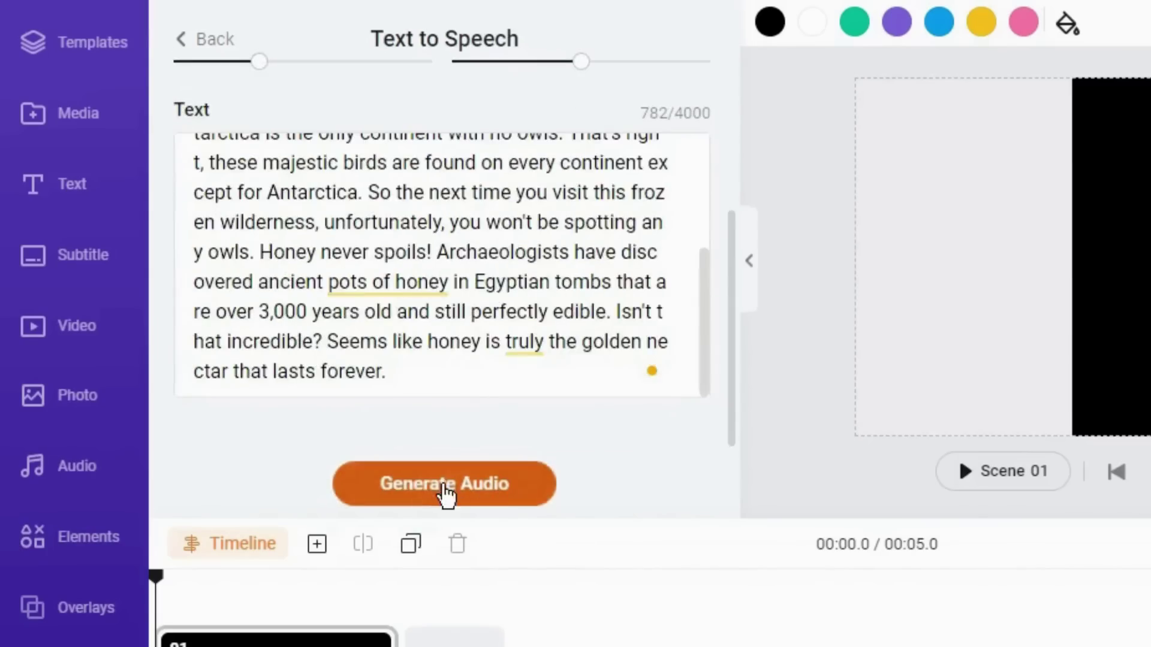
scroll(400, 321, "up", 5)
left_click_drag(365, 307, 637, 307)
key("BackSpace")
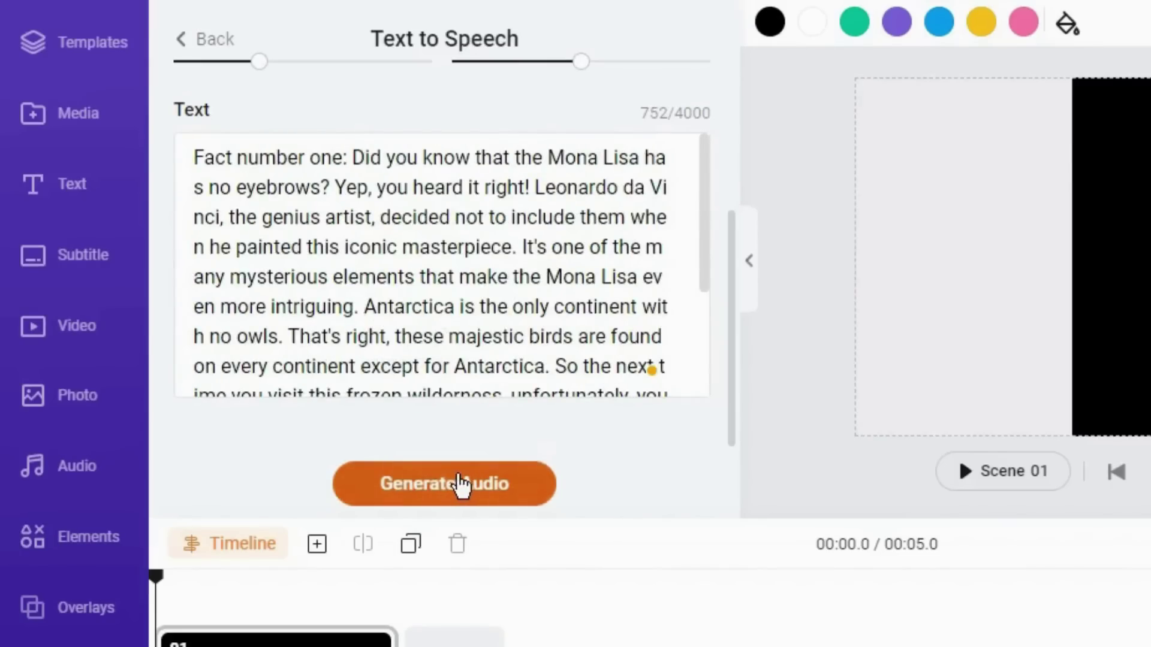
left_click(457, 483)
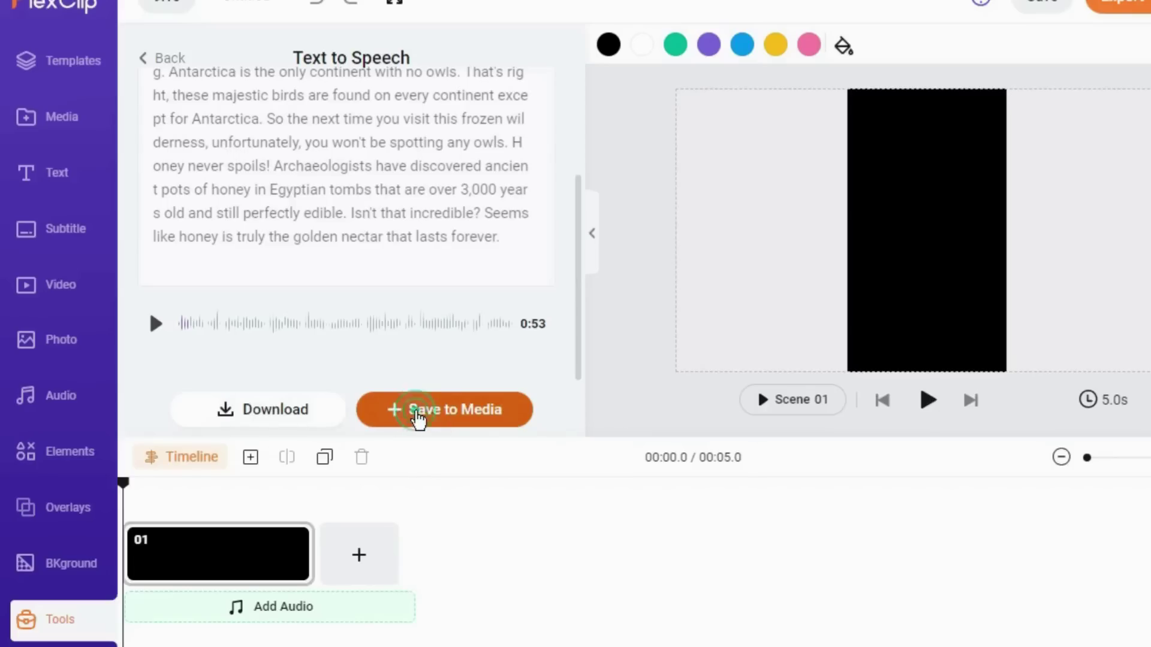
- Save the speech mp3 to media, add it to the timeline, and stretch scene 01 to 53.9s
left_click(416, 419)
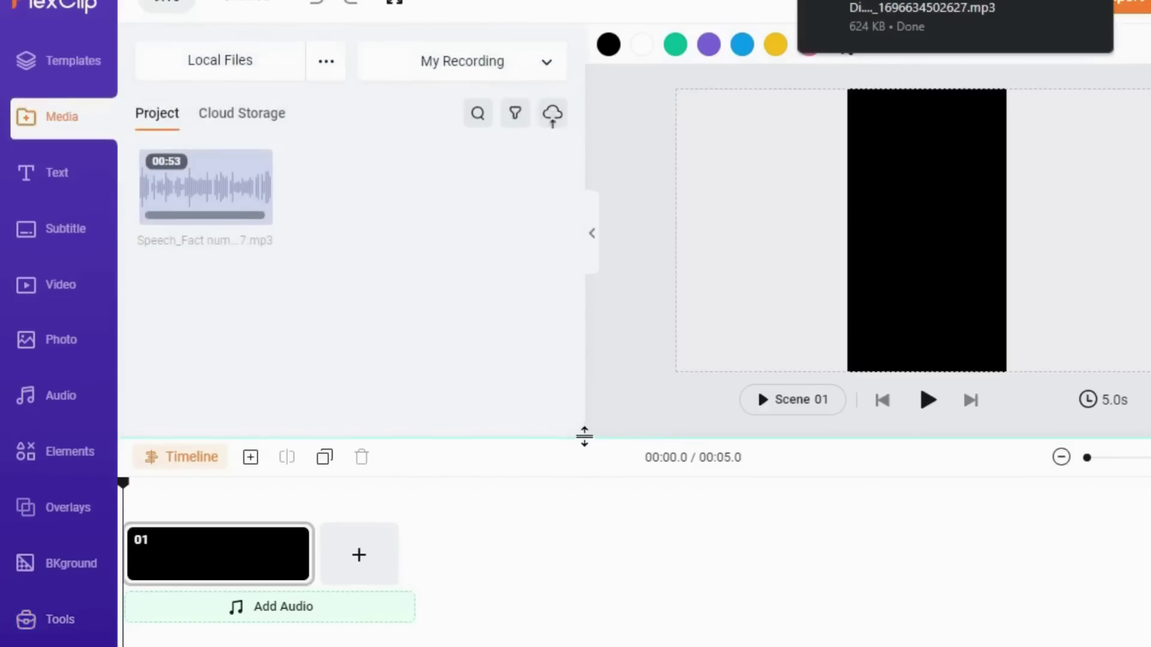
left_click(270, 214)
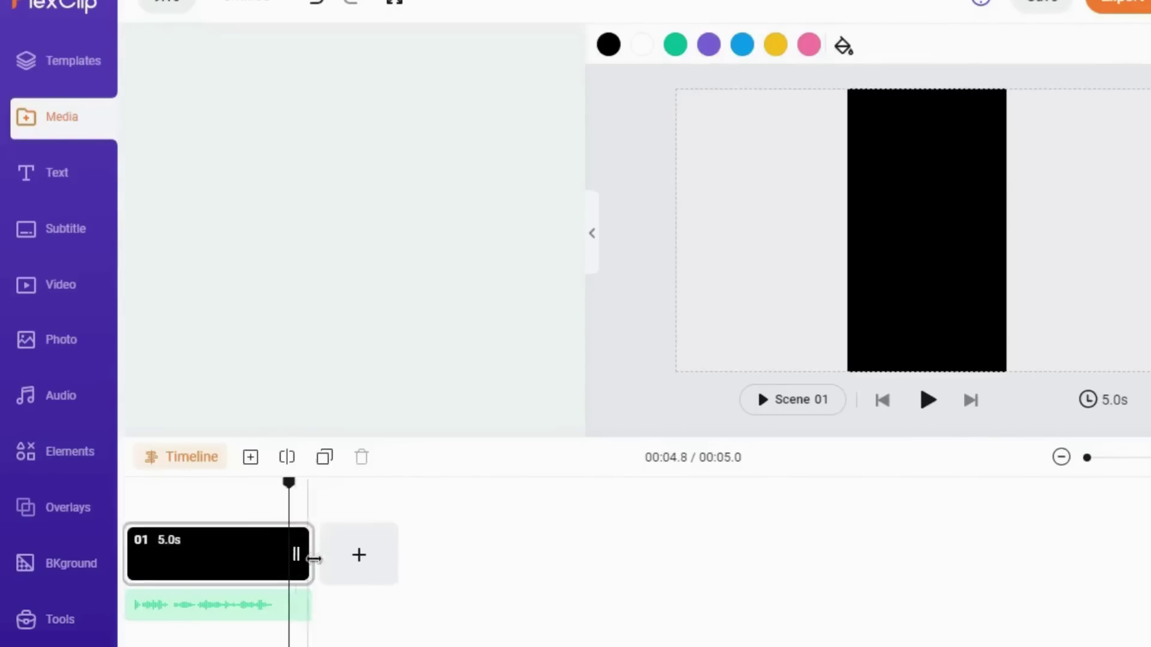
left_click_drag(314, 558, 733, 553)
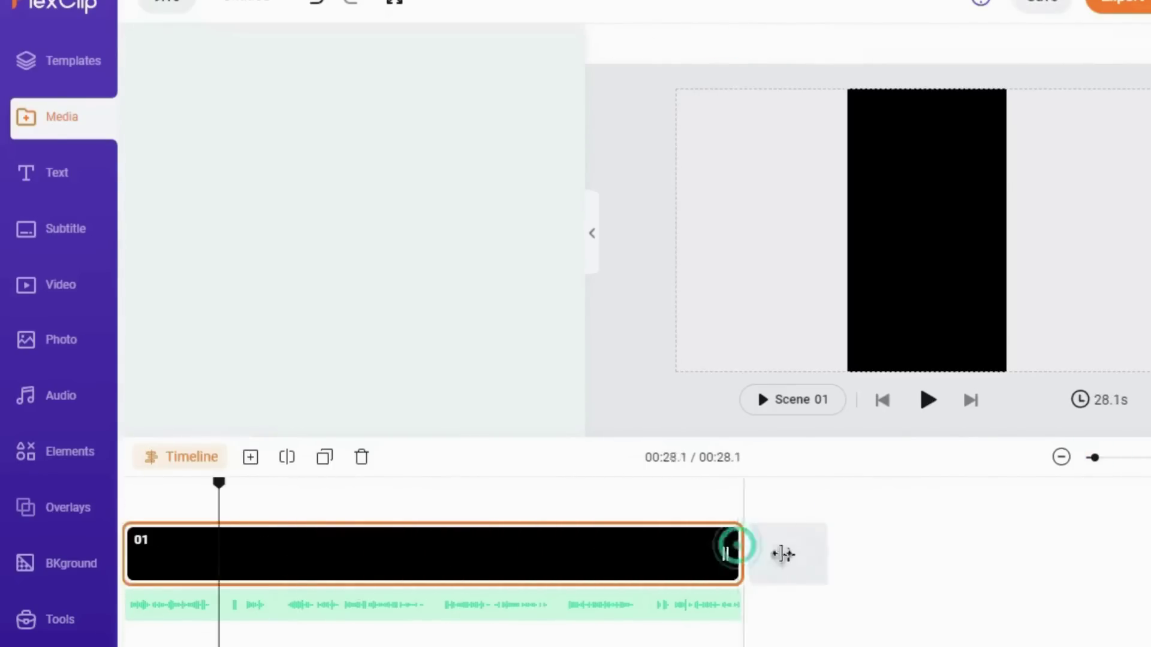
left_click_drag(783, 554, 684, 554)
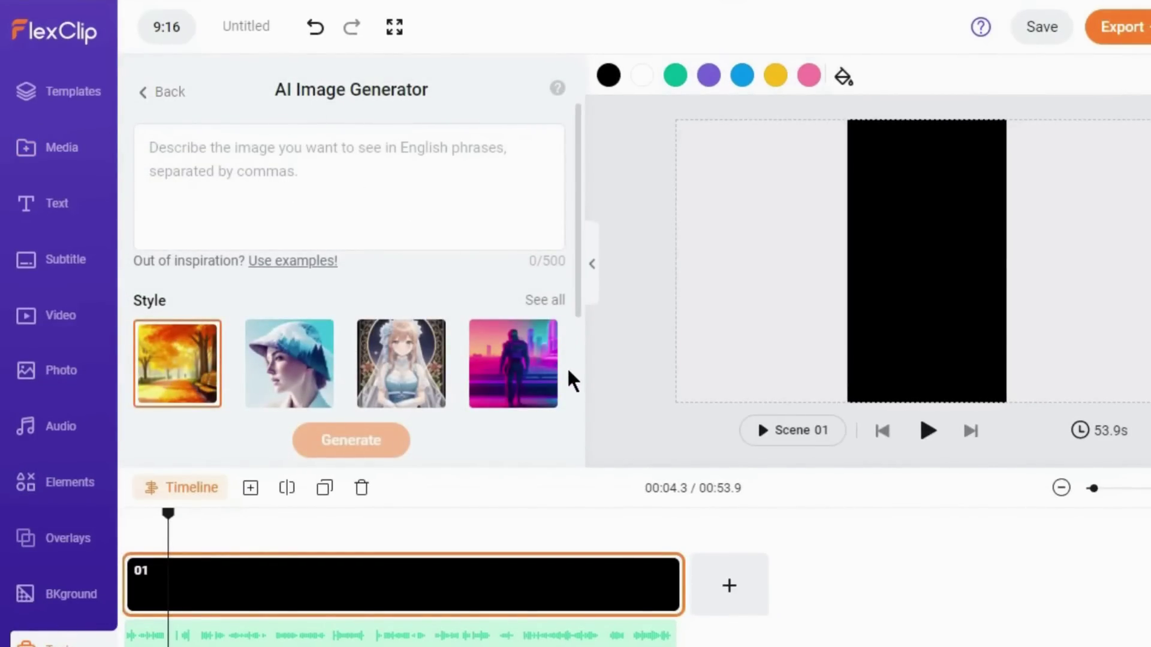
- Preview from the start, then generate 'mona lisa' images and add the first to scene 01
left_click_drag(169, 514, 117, 515)
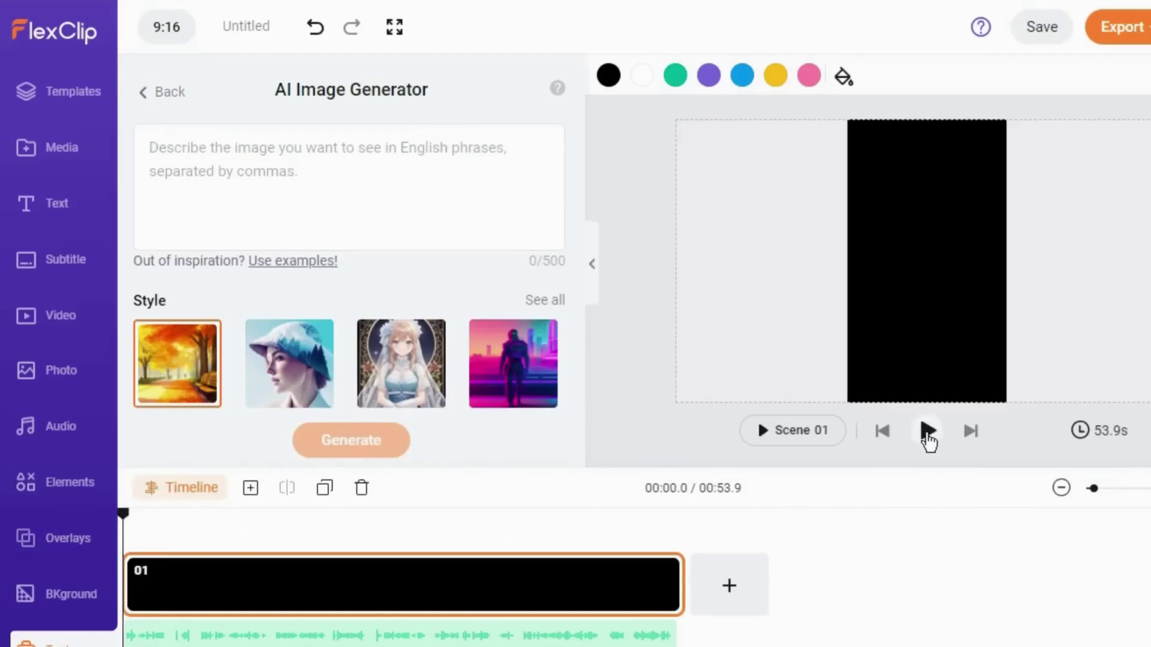
left_click(928, 431)
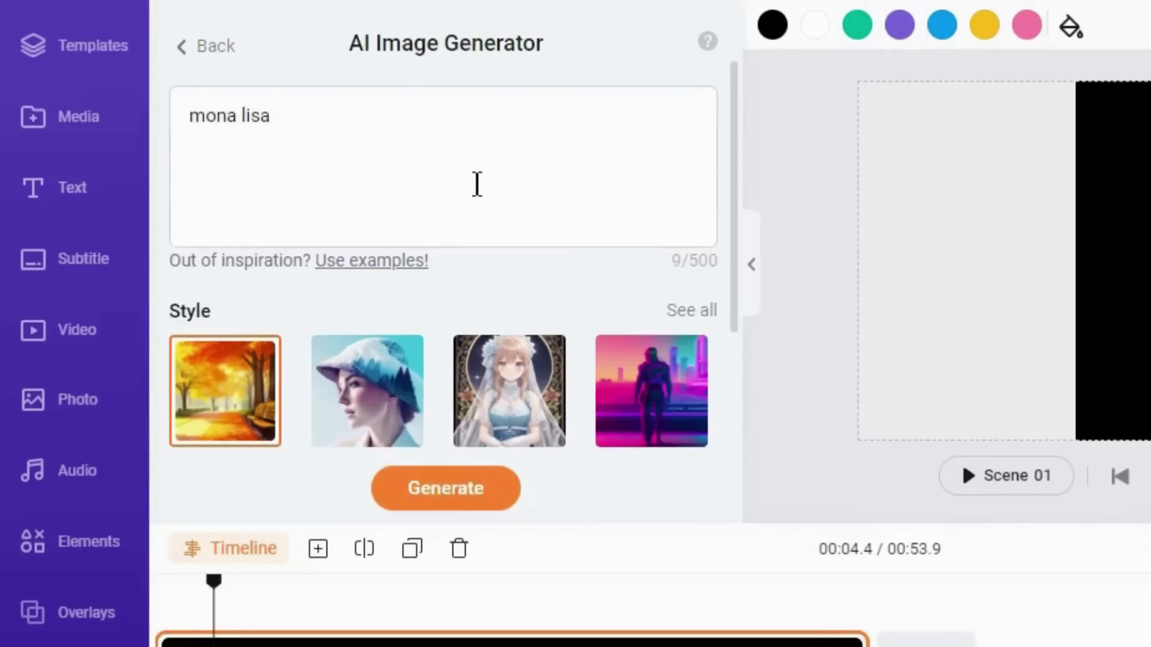
left_click(454, 493)
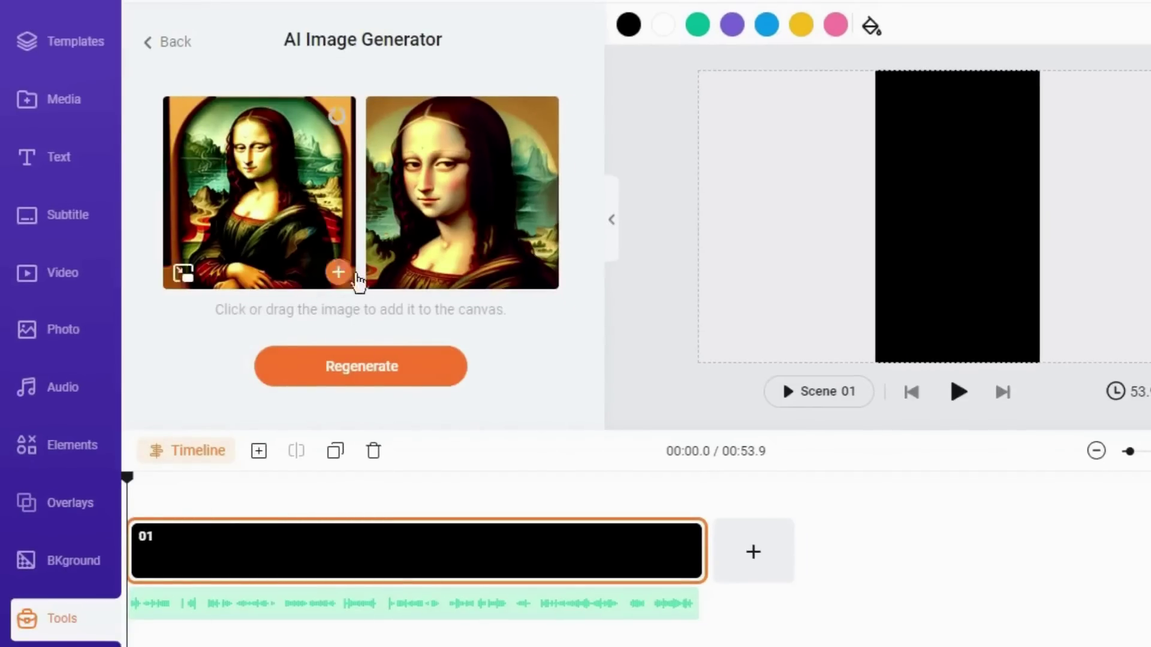
left_click(338, 270)
- Add scene 02 spanning the remaining time and trim scene 01 to about 5.6 seconds
left_click(785, 549)
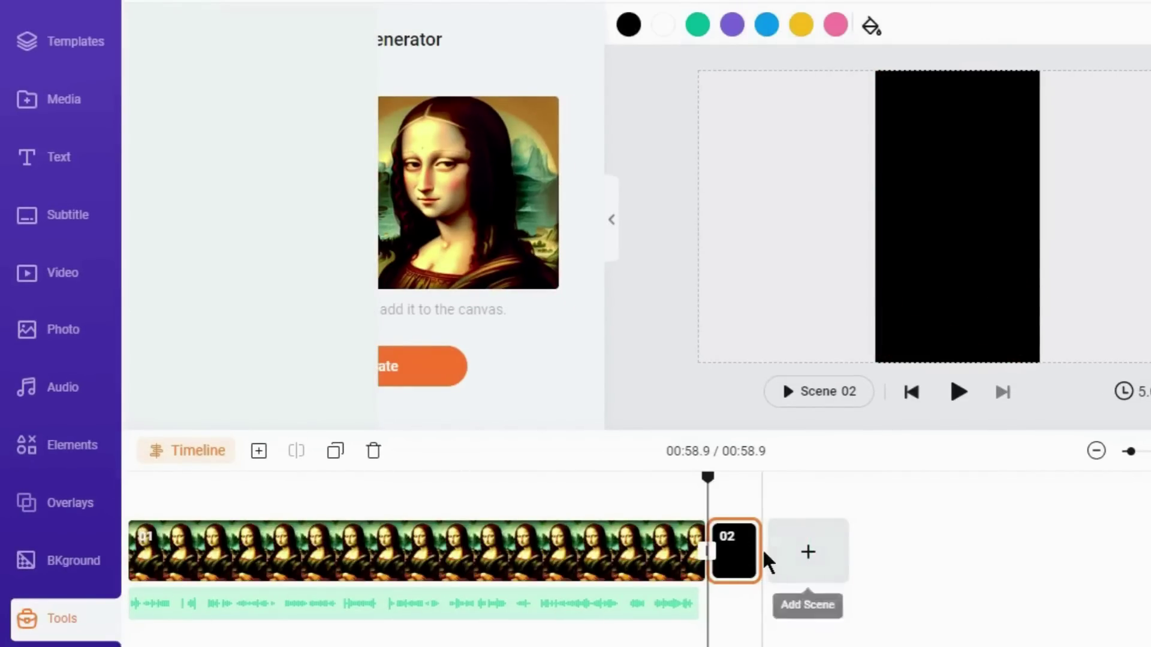
left_click_drag(759, 557, 1133, 553)
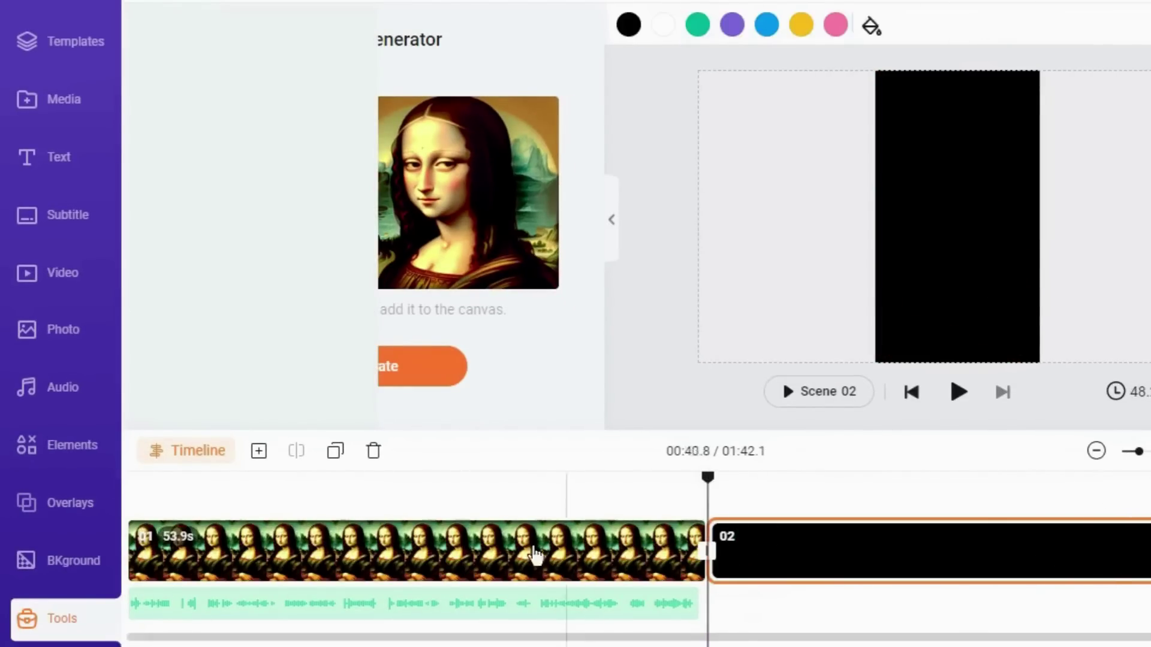
left_click(184, 544)
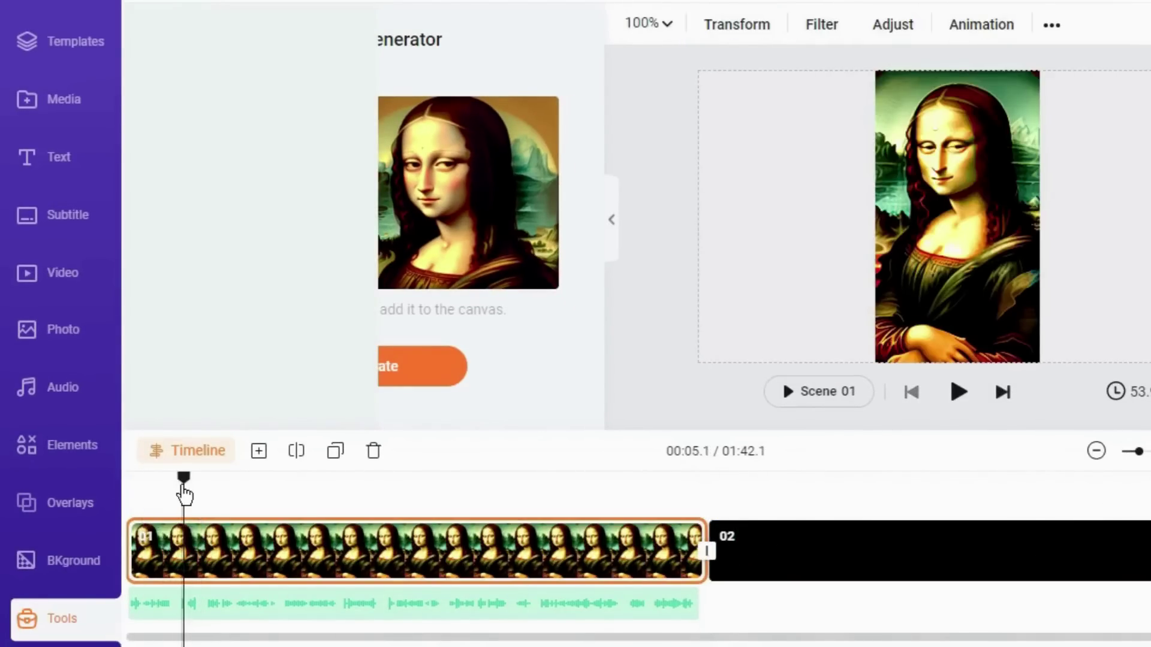
left_click_drag(185, 493, 154, 500)
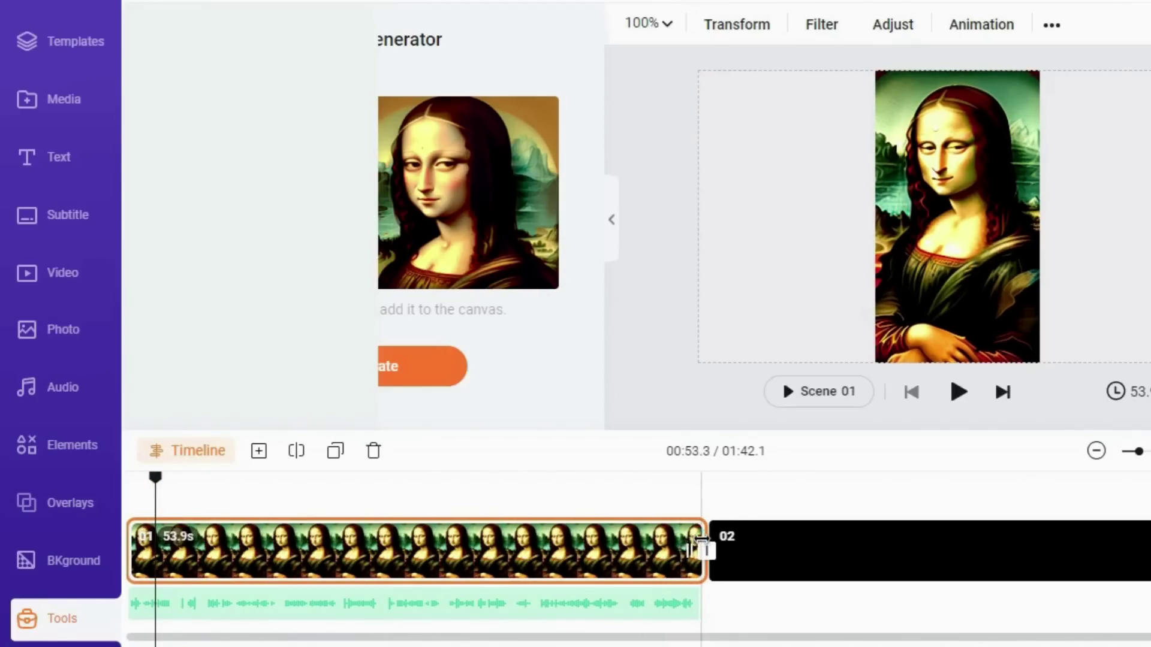
mouse_move(700, 549)
left_mouse_down()
mouse_move(174, 551)
mouse_move(190, 549)
left_mouse_up()
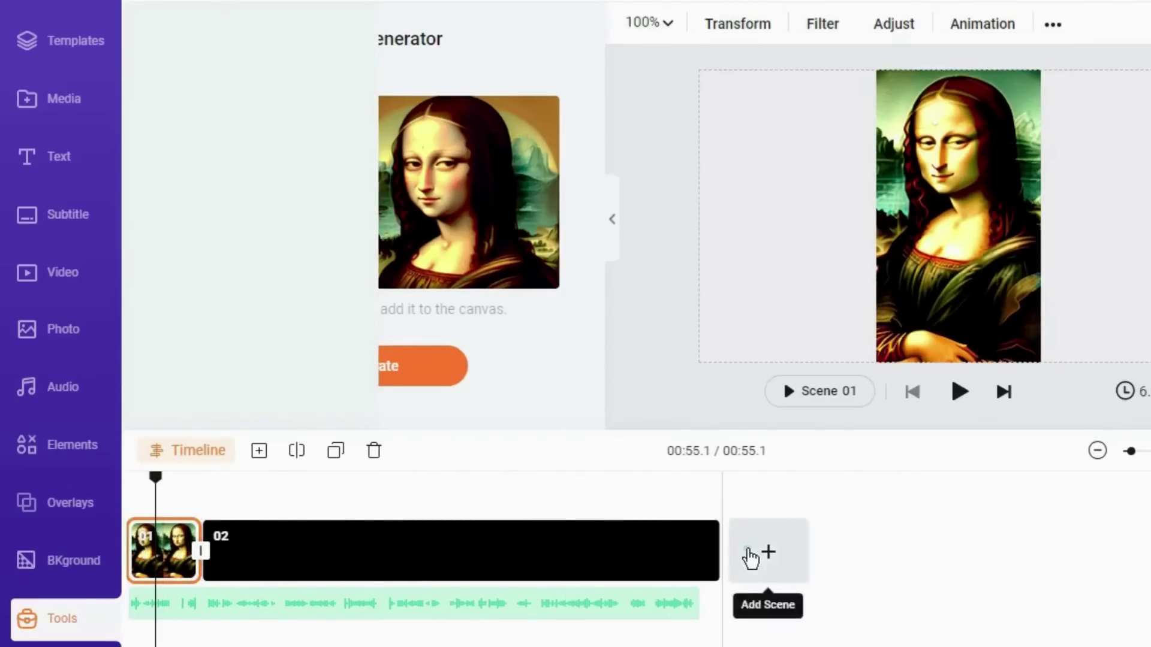
- Add more scenes, move short ones before the long scene, and put the close-up Mona Lisa in scene 04
left_click(756, 553)
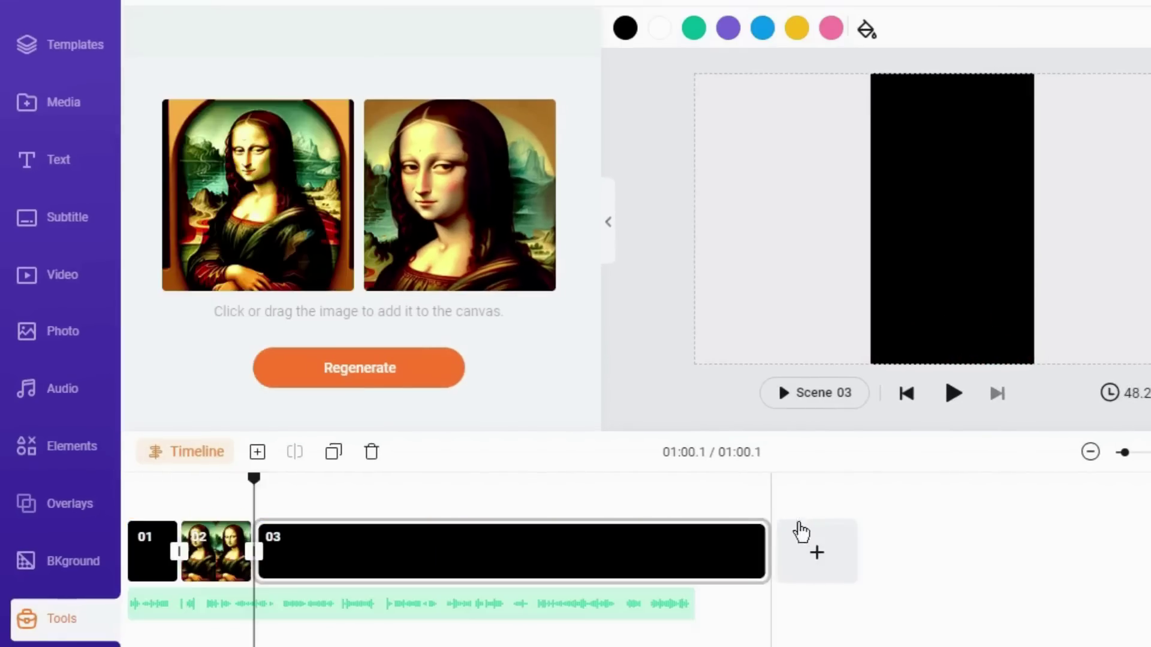
left_click(814, 550)
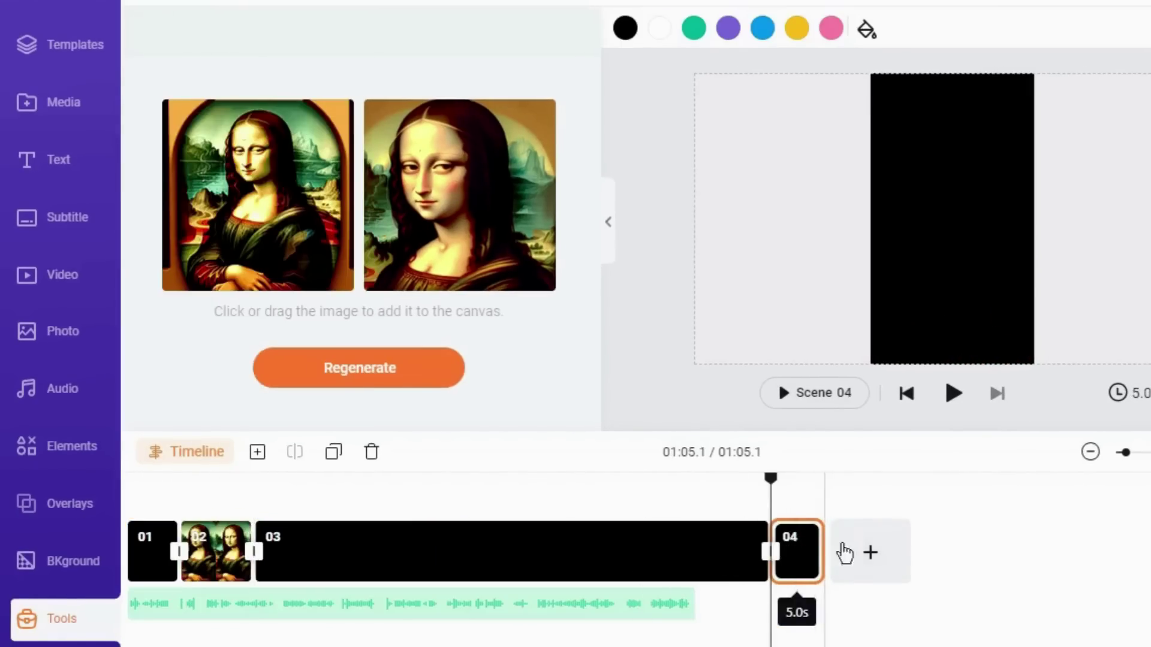
left_click(846, 552)
left_click_drag(798, 555, 694, 560)
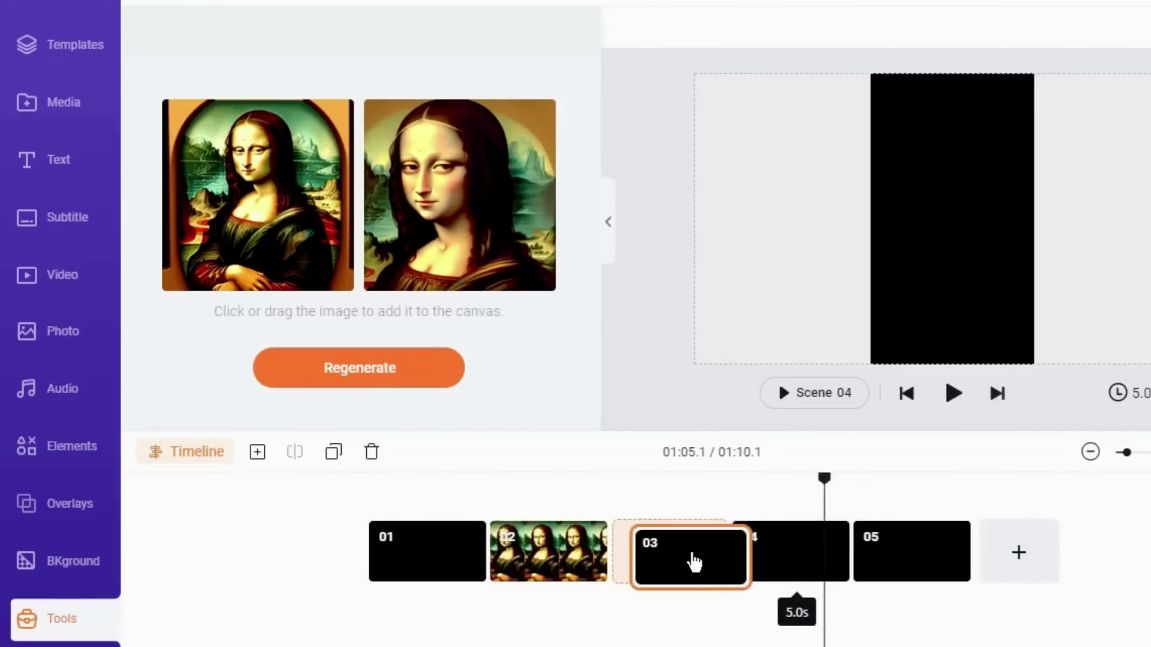
left_click_drag(849, 531, 558, 545)
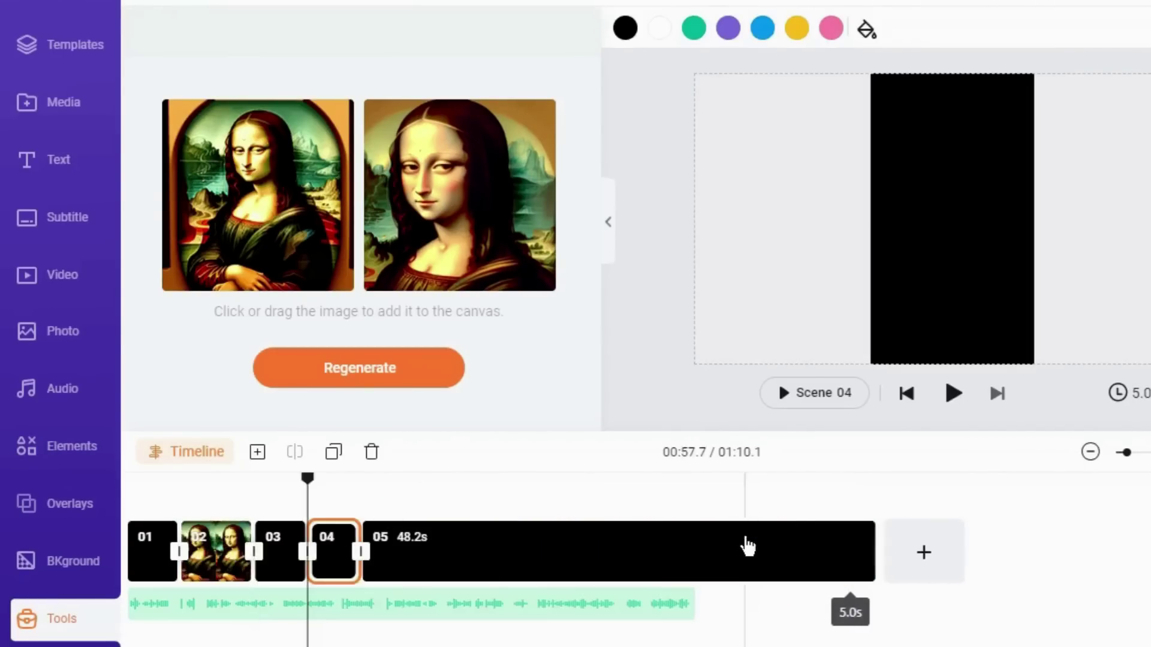
left_click(538, 274)
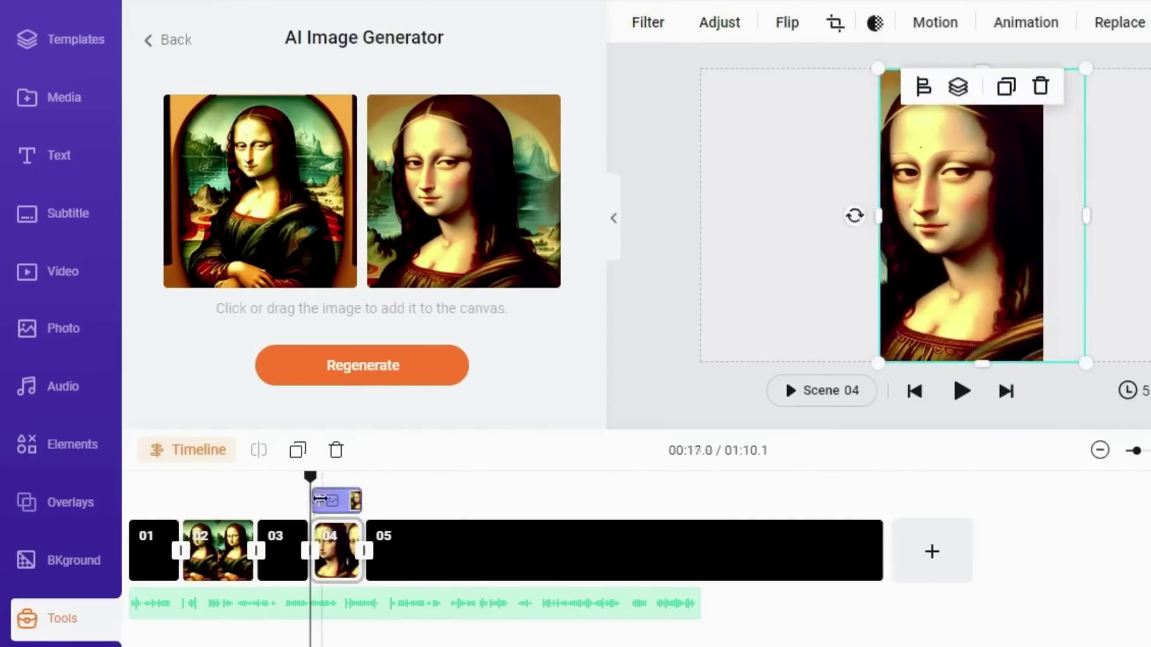
left_click(389, 400)
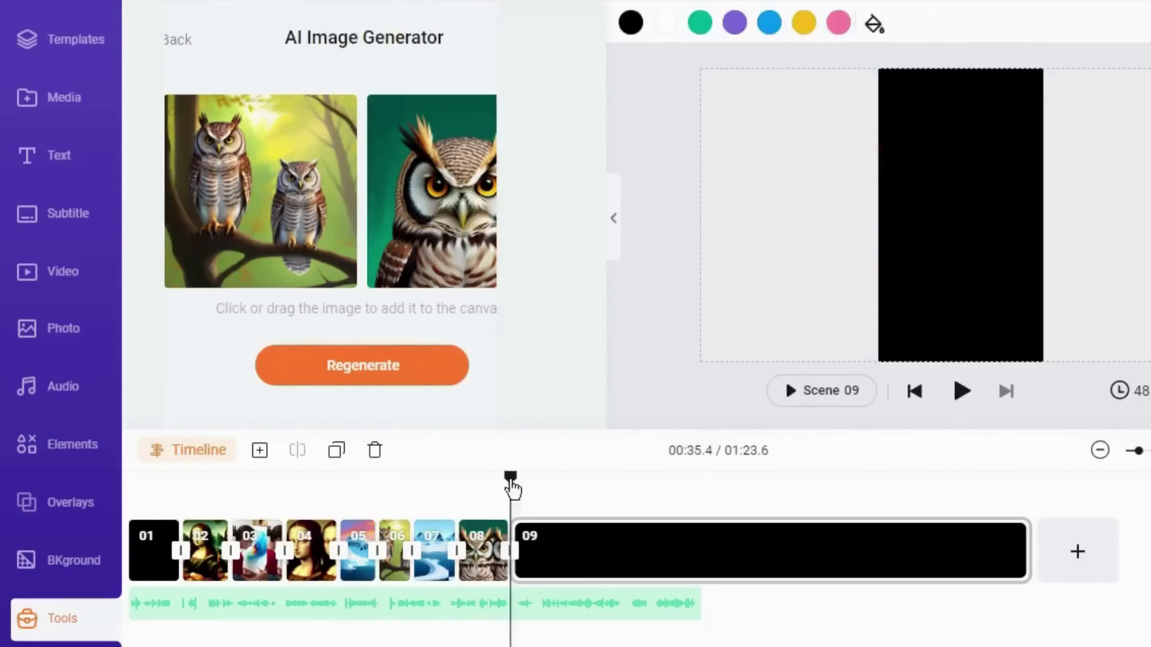
left_click(942, 564)
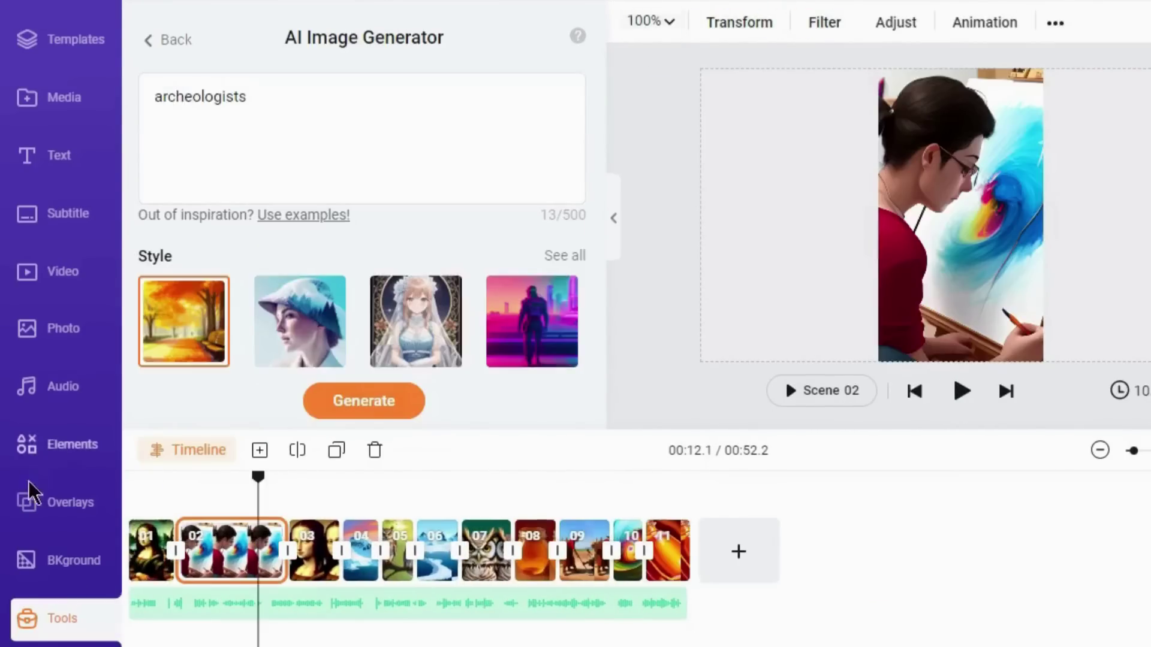
- Add the film-frame effect overlay from Effect Overlays and drag it onto a later scene
left_click(73, 501)
scroll(593, 216, "down", 5)
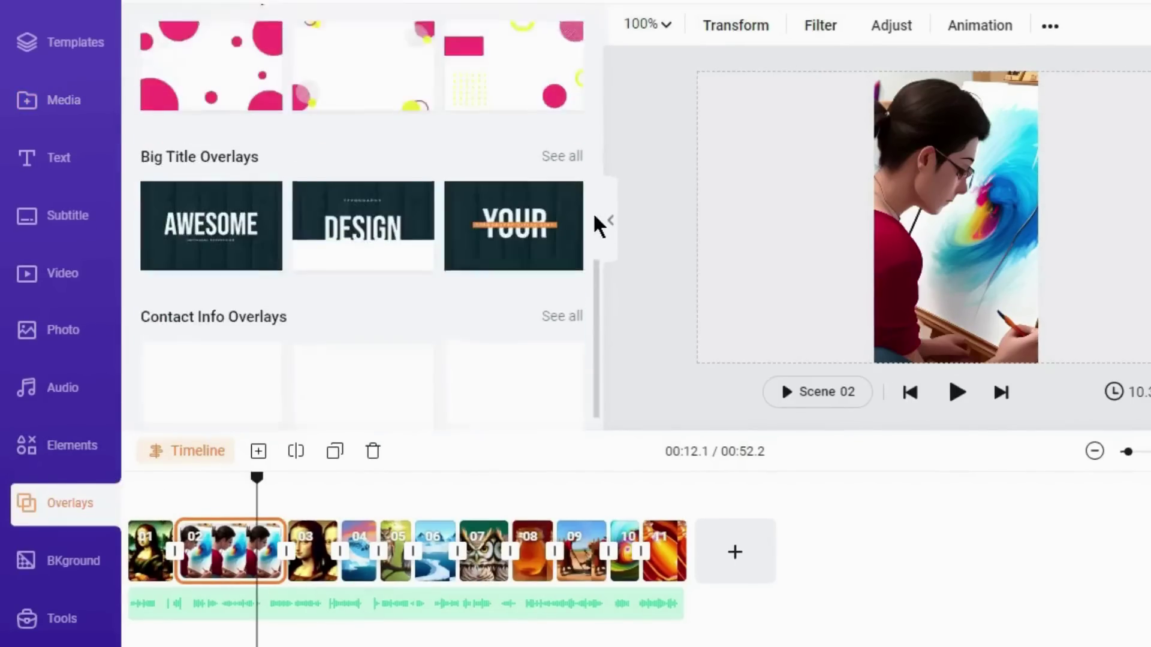
scroll(593, 216, "up", 3)
scroll(593, 216, "up", 2)
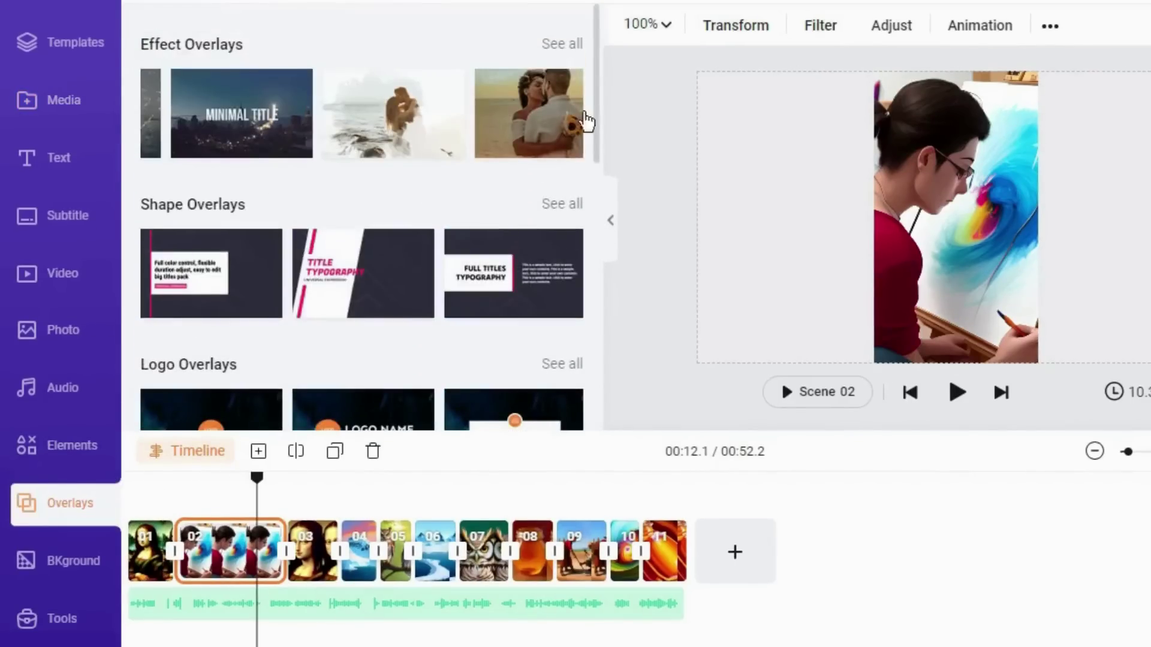
left_click(562, 50)
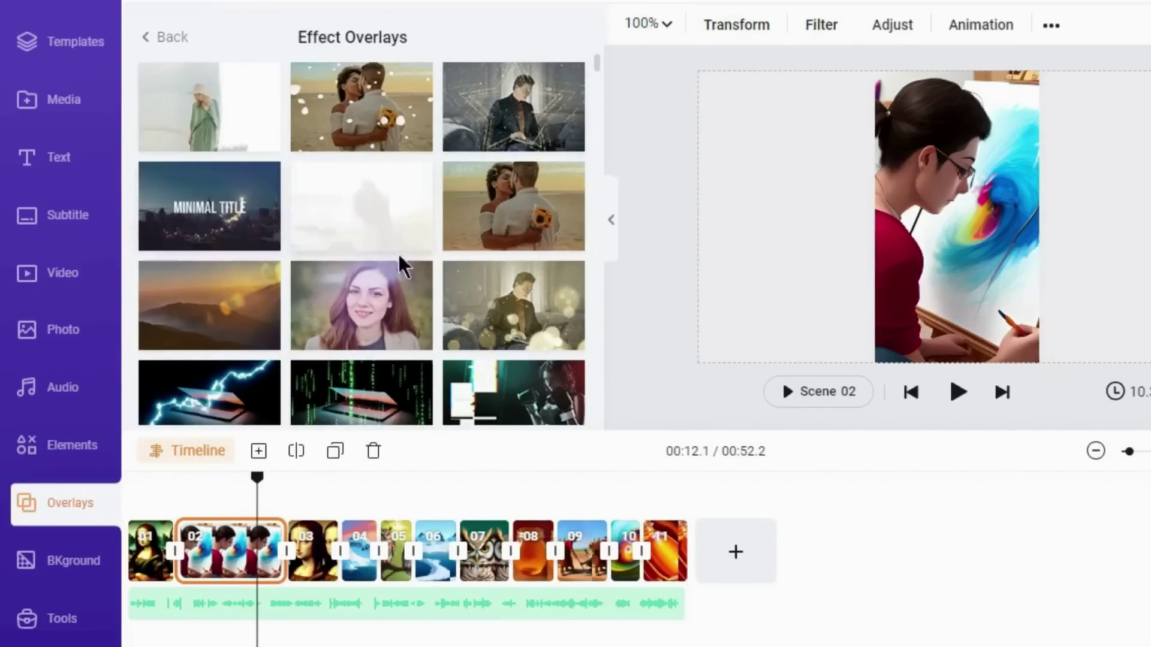
left_click_drag(258, 477, 117, 489)
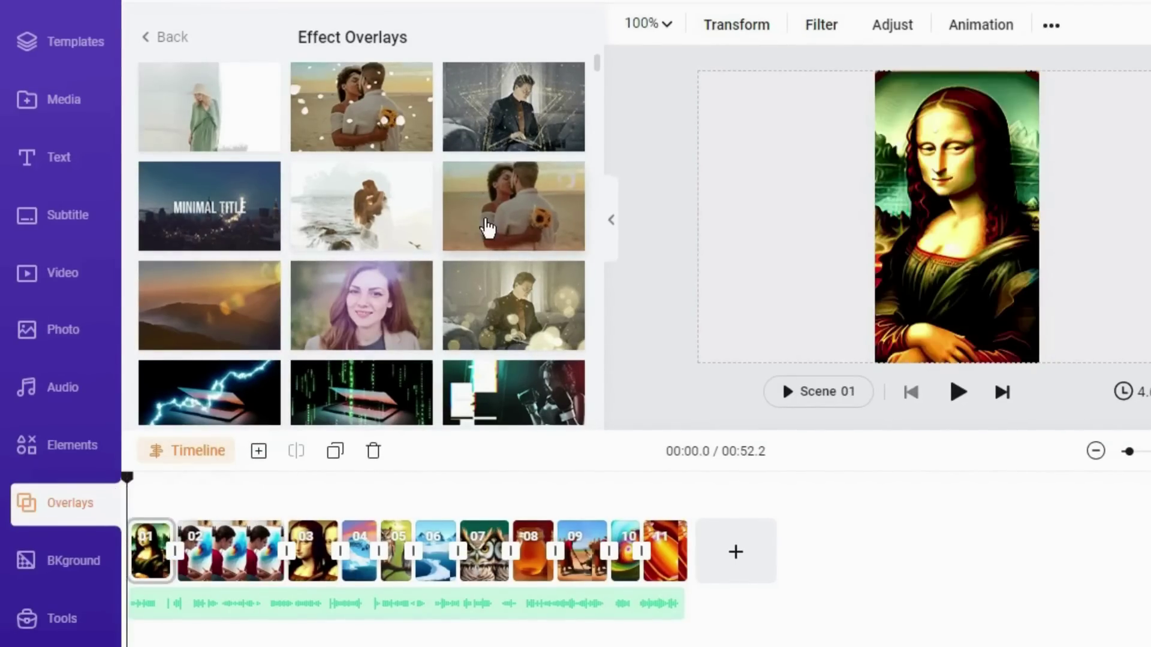
left_click(486, 227)
scroll(591, 181, "down", 2)
scroll(519, 201, "down", 2)
scroll(591, 231, "down", 5)
scroll(591, 232, "down", 3)
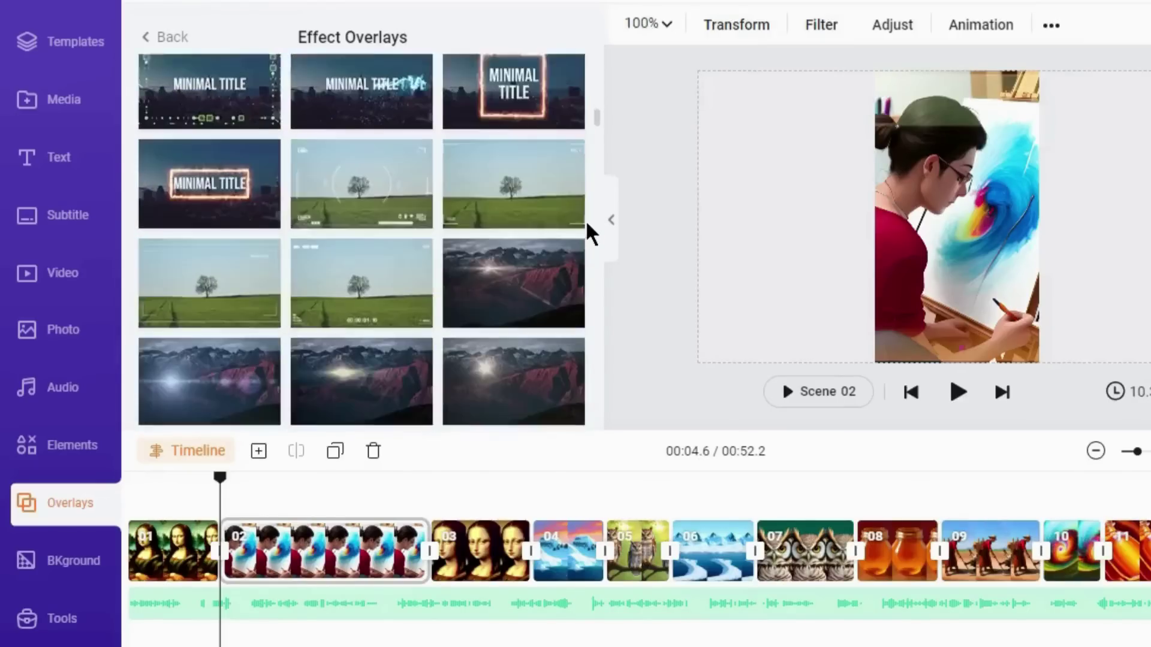
scroll(527, 329, "up", 2)
scroll(597, 244, "up", 5)
scroll(390, 386, "up", 5)
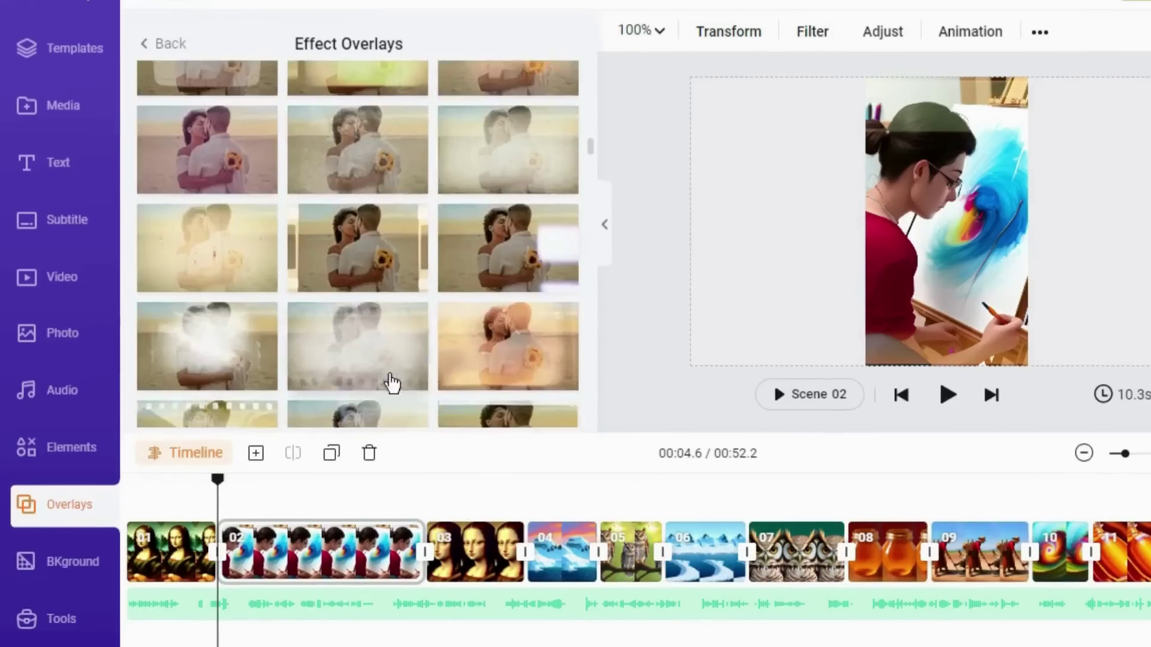
left_click(223, 232)
left_click_drag(430, 488, 930, 495)
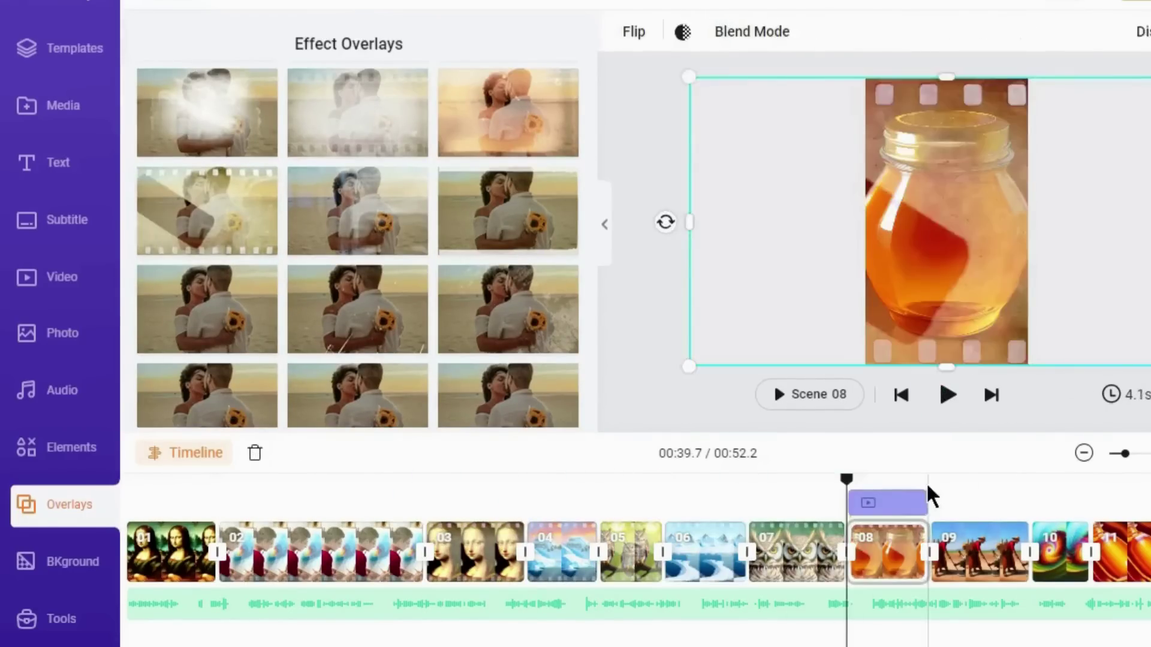
- Browse the photo and GIF libraries, then the stock video library
left_click(241, 208)
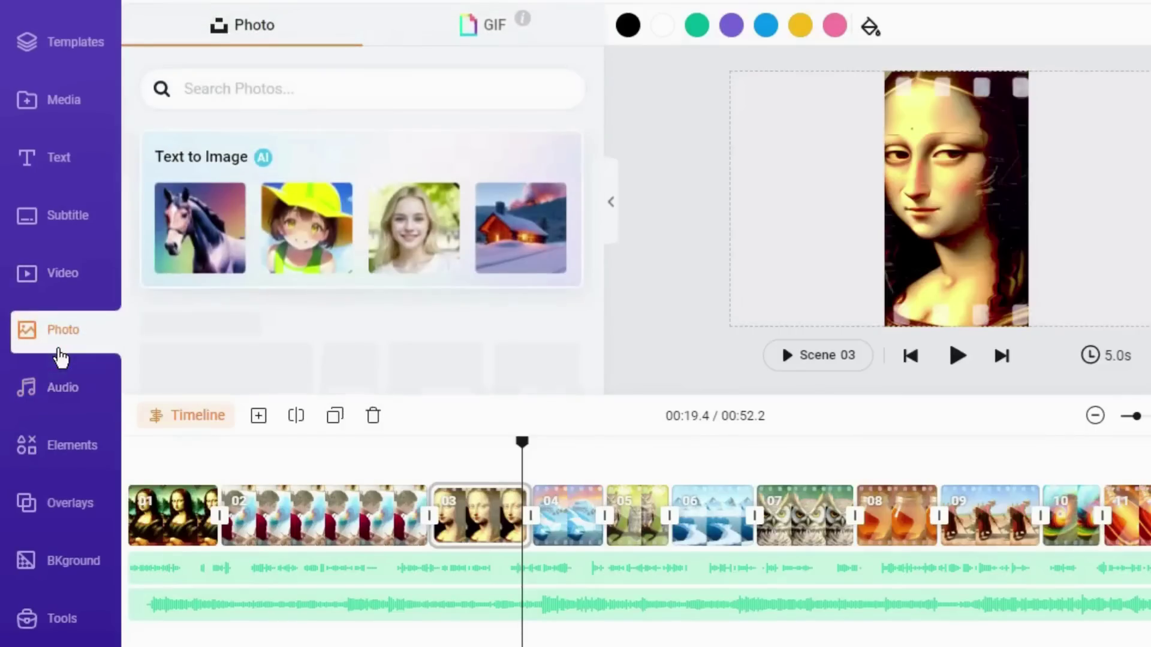
left_click(499, 36)
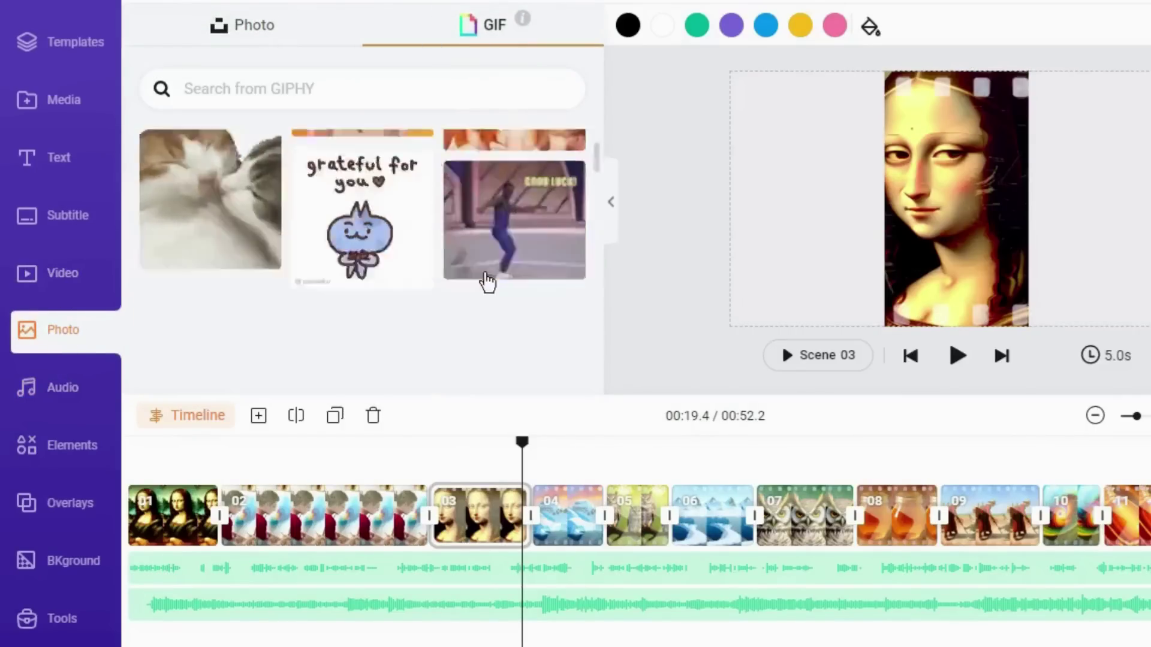
left_click(97, 319)
scroll(380, 264, "down", 5)
left_click(44, 286)
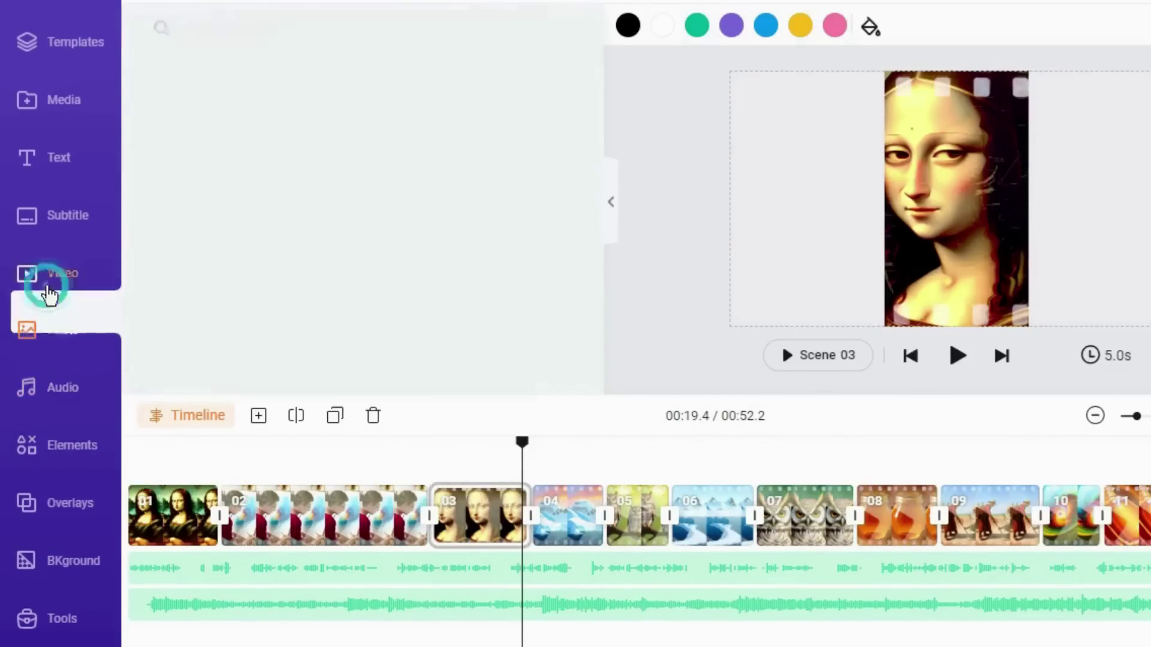
scroll(365, 198, "down", 5)
scroll(503, 249, "down", 3)
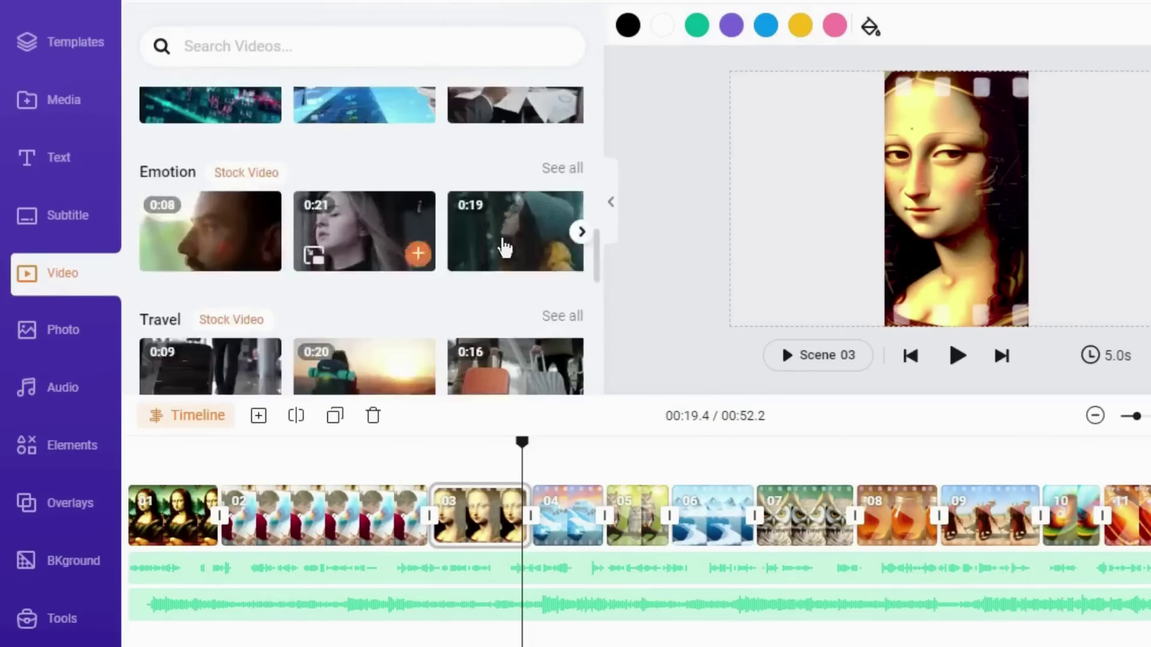
scroll(594, 183, "down", 3)
scroll(591, 226, "down", 3)
scroll(591, 226, "down", 3)
scroll(591, 226, "down", 1)
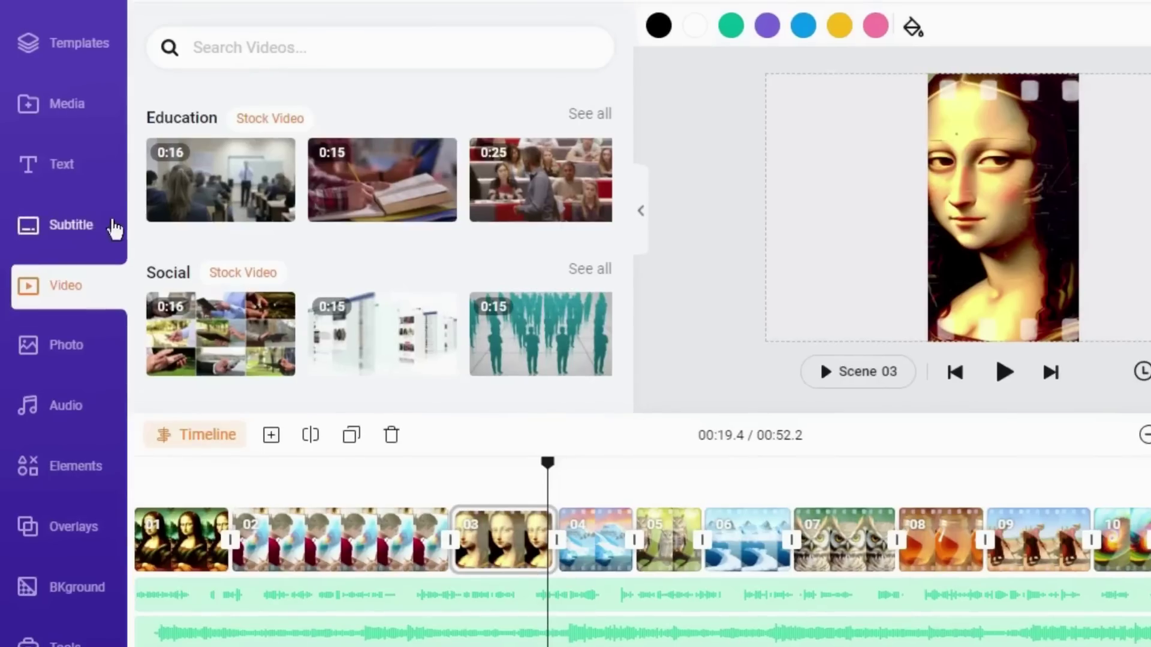
left_click(90, 228)
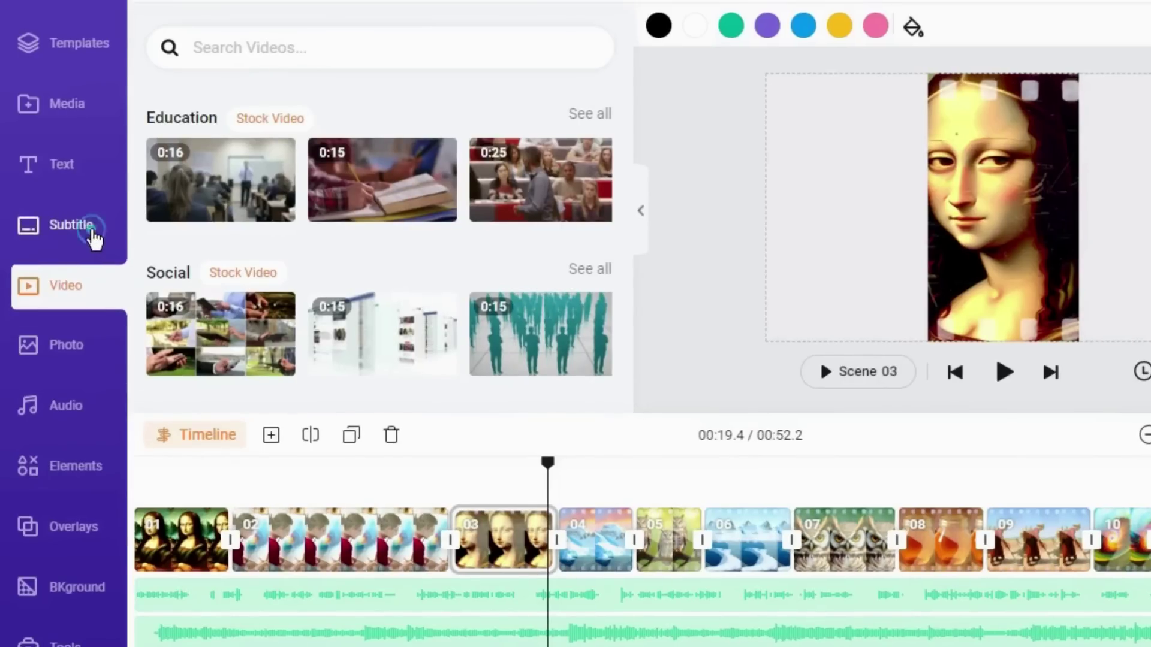
- Generate Auto AI English subtitles for Scene + Audio in the yellow, shadowed style
left_click_drag(548, 462, 133, 463)
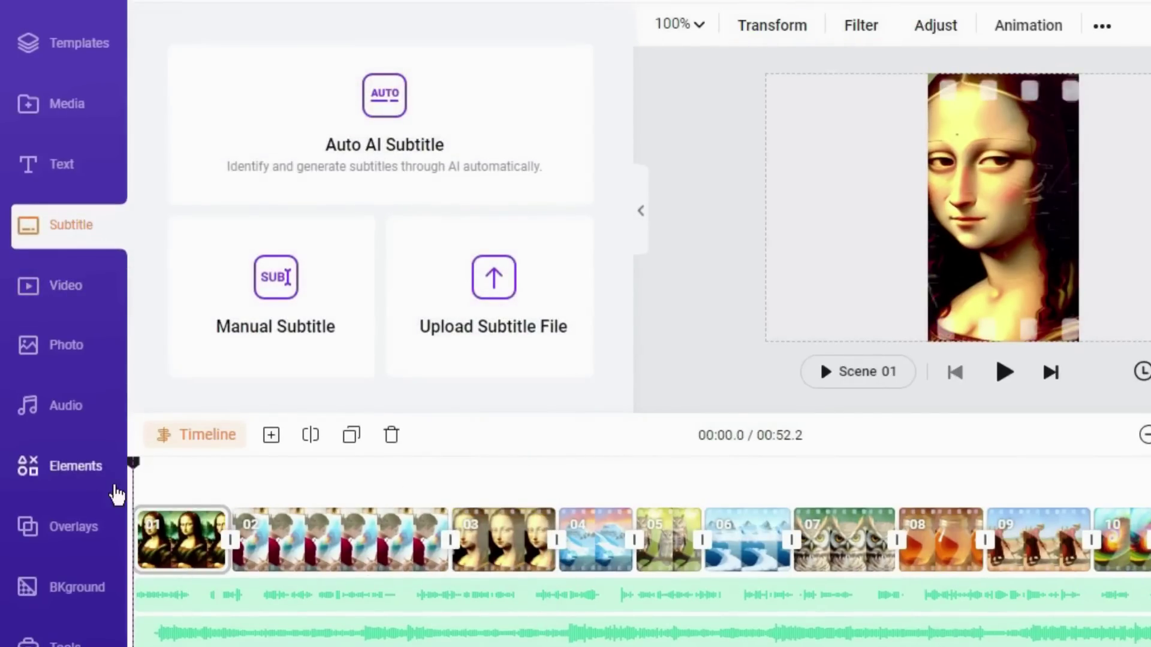
left_click(387, 171)
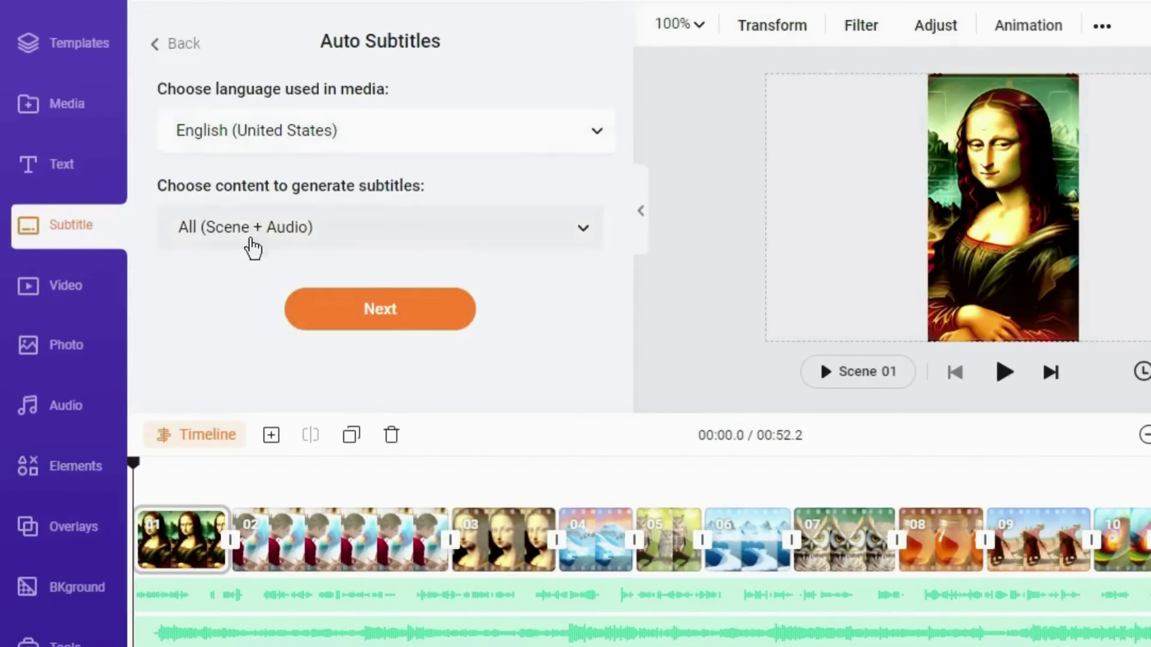
left_click(378, 317)
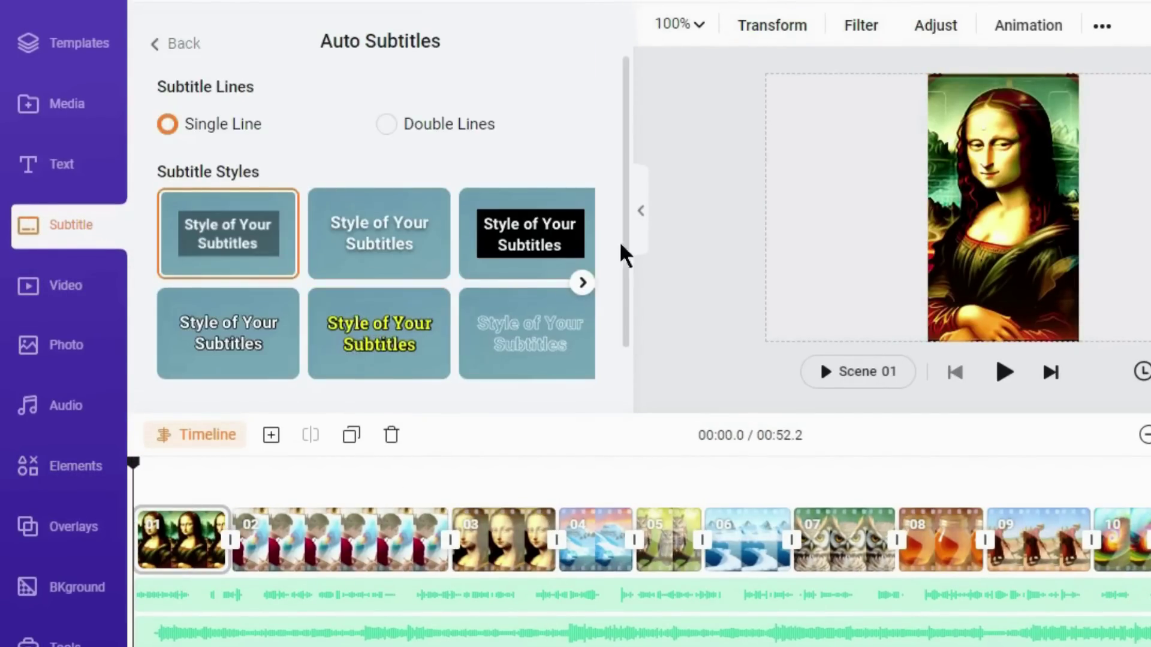
scroll(626, 254, "down", 2)
left_click(585, 207)
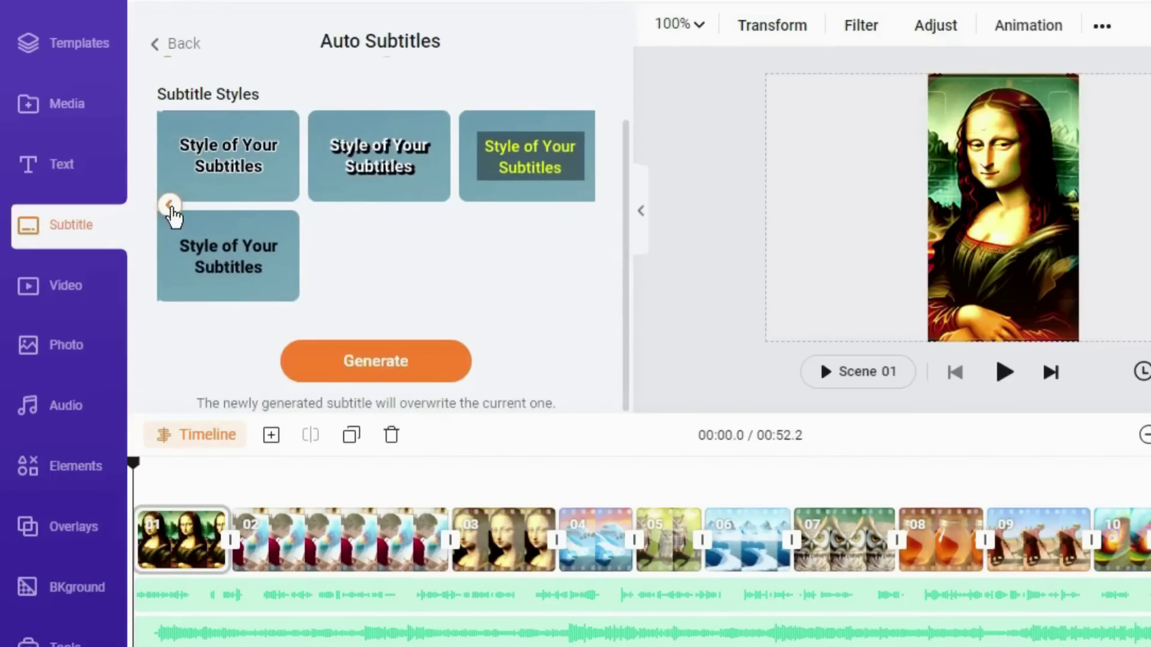
left_click(170, 207)
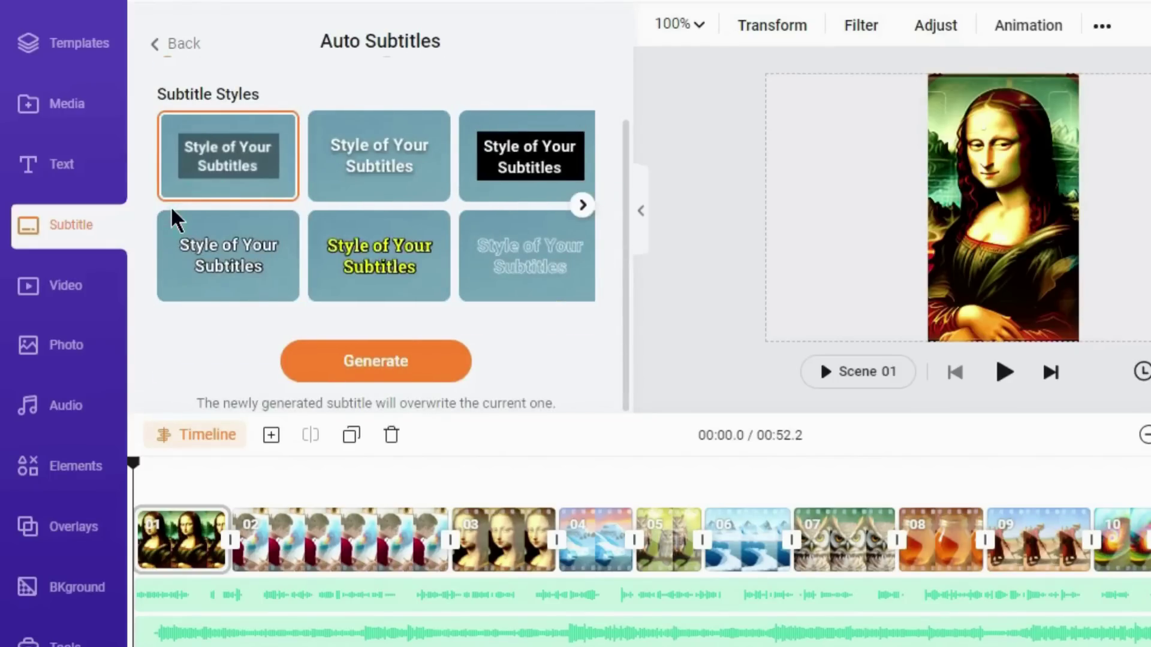
left_click(404, 351)
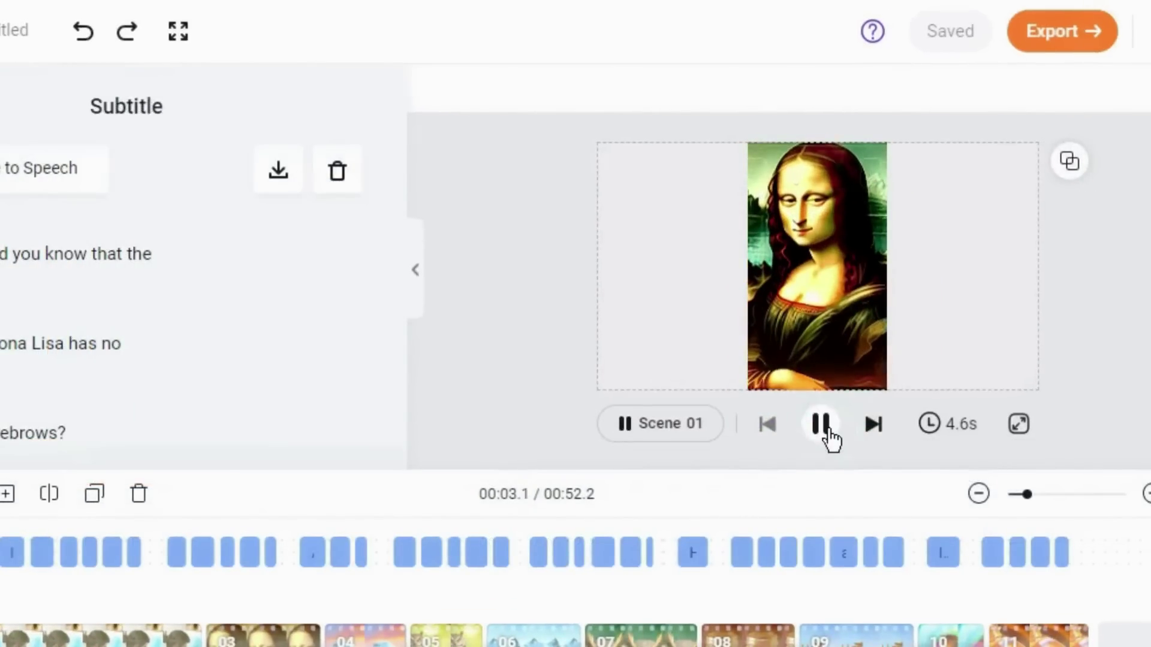
- Pause on a subtitle, drag it up to mid-frame, and start adjusting its size and background
left_click(141, 540)
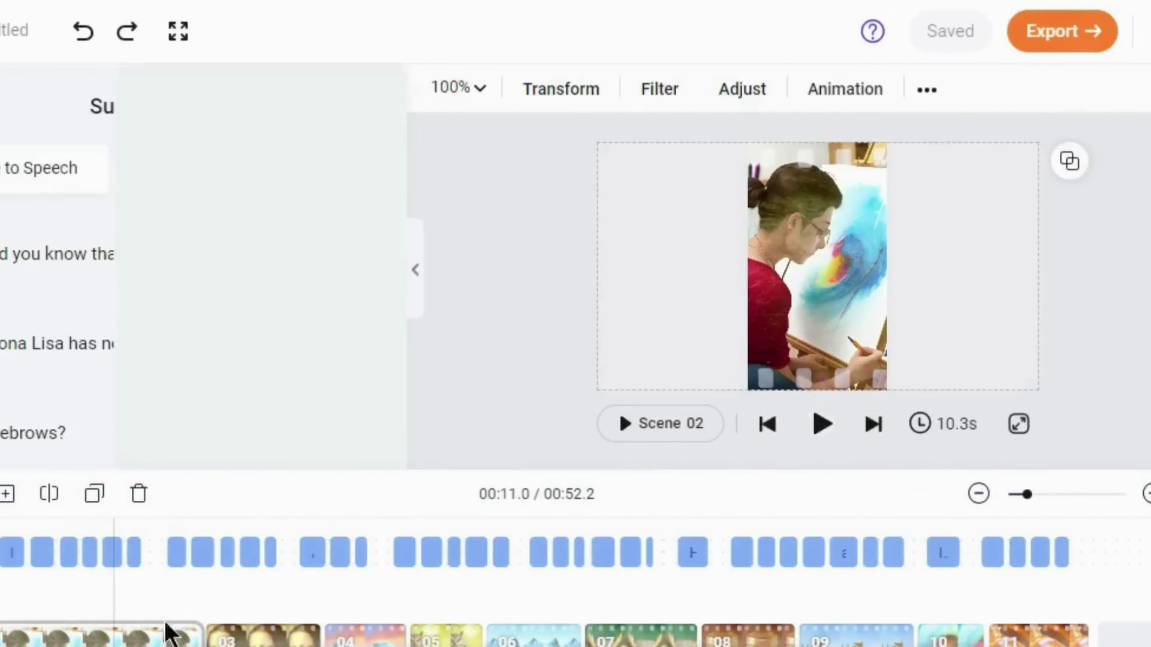
left_click(822, 423)
left_click(822, 424)
left_click(838, 361)
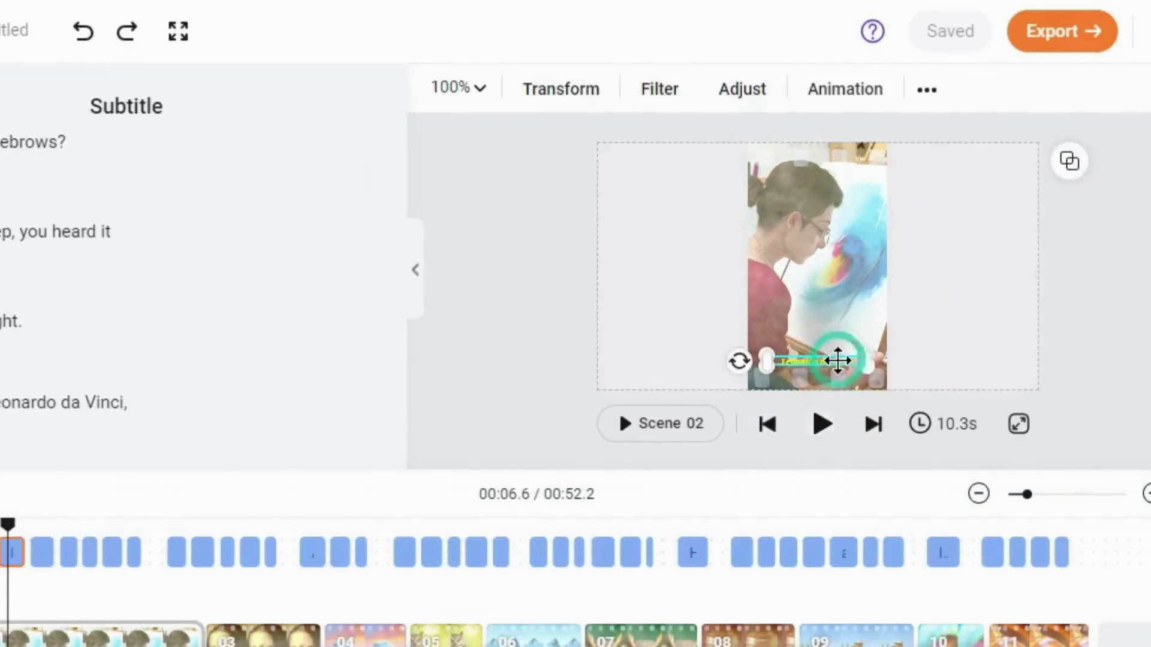
left_click_drag(837, 361, 837, 297)
left_click(674, 90)
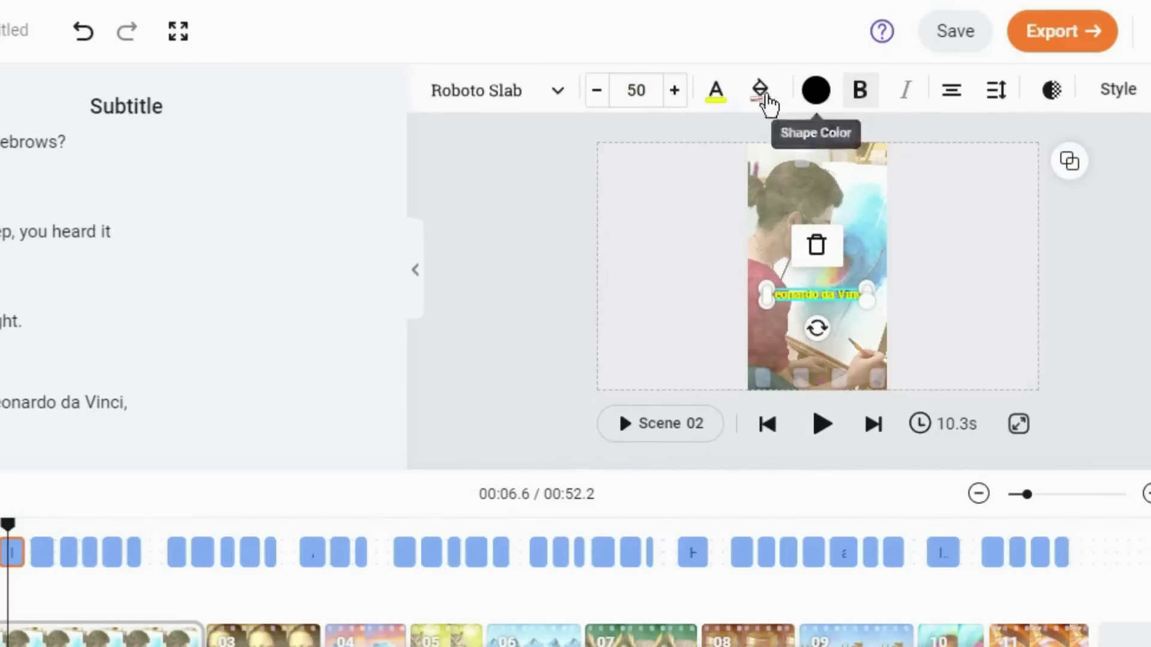
left_click(755, 98)
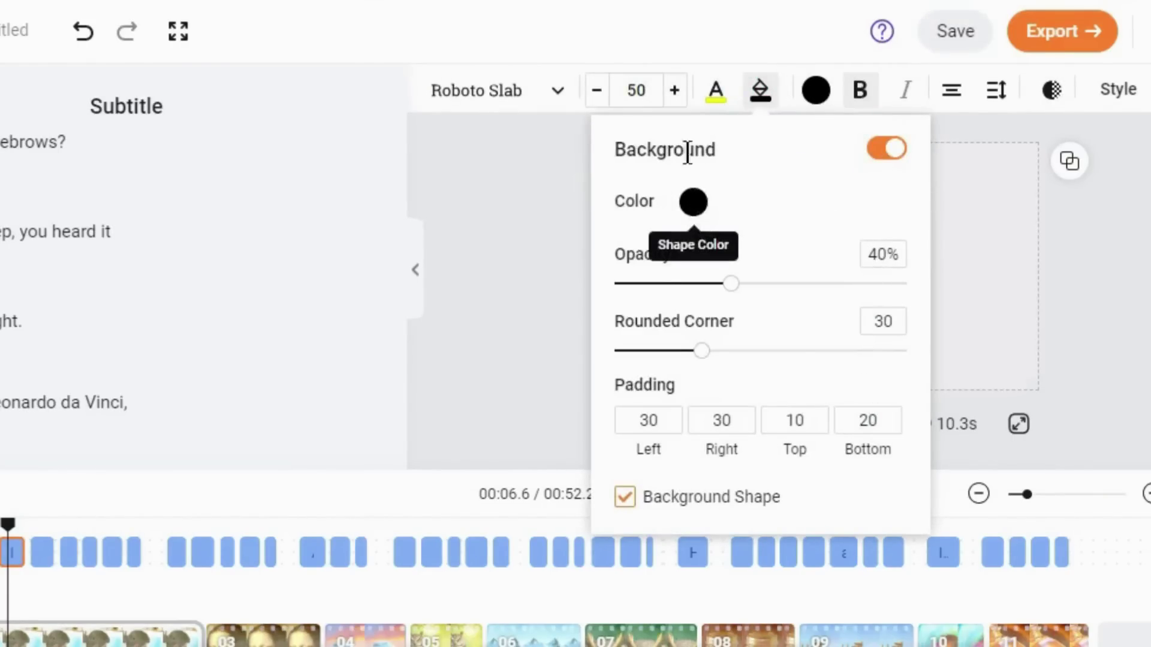
- Set the caption background opacity to 68% and the font size to 45
left_click(819, 425)
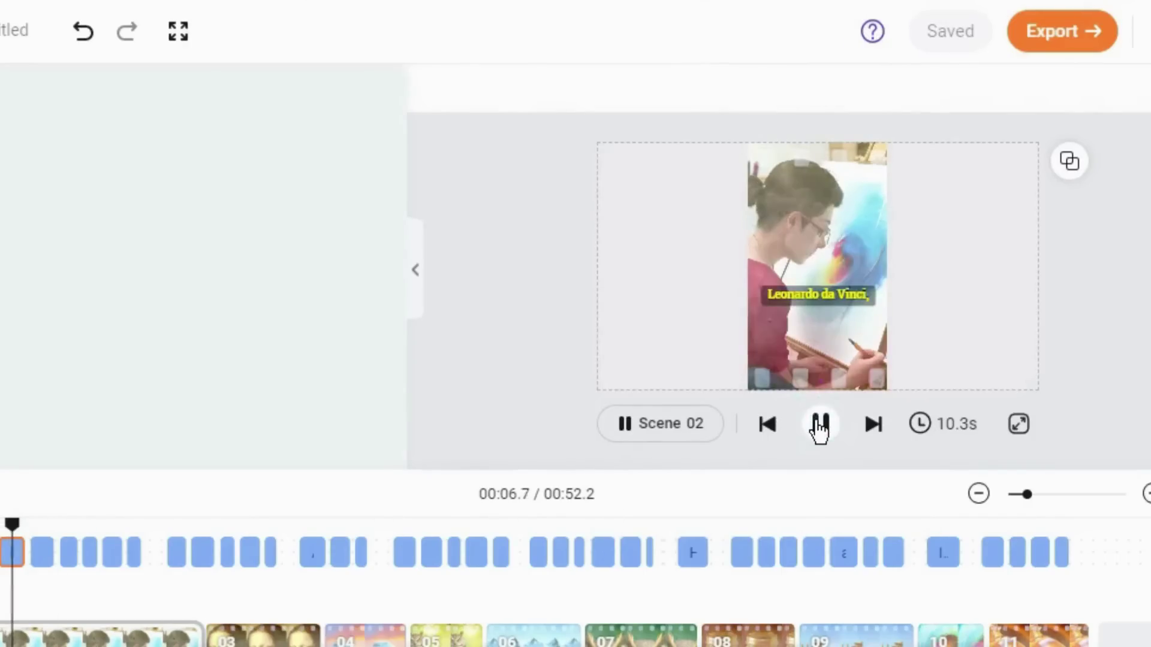
left_click(796, 293)
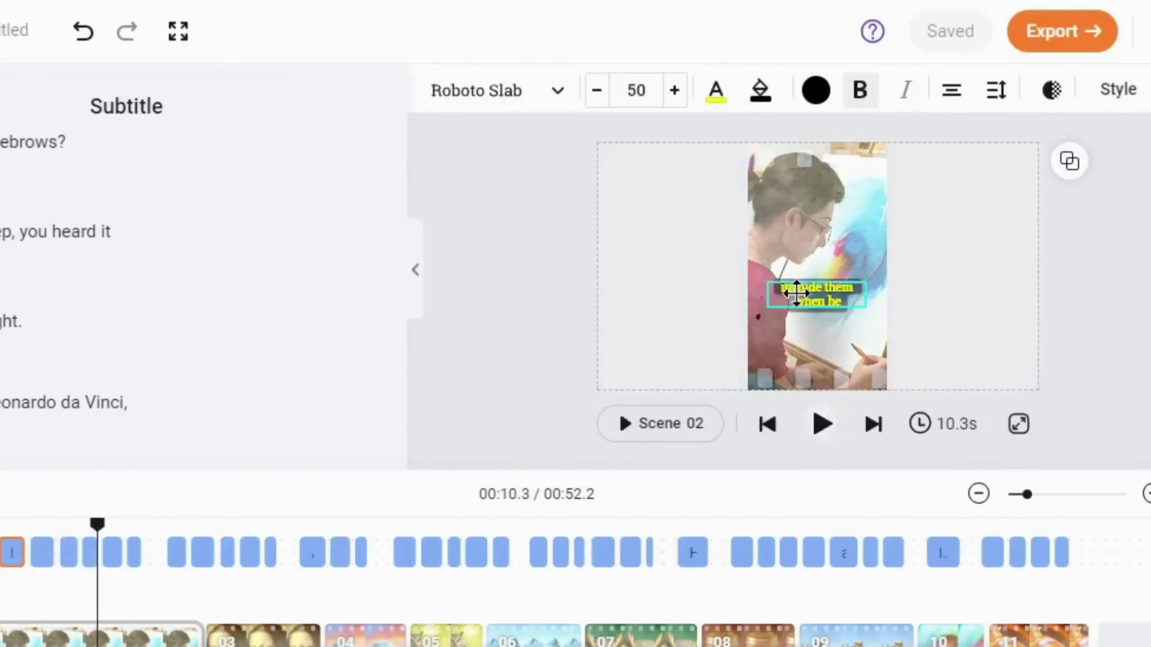
left_click(760, 90)
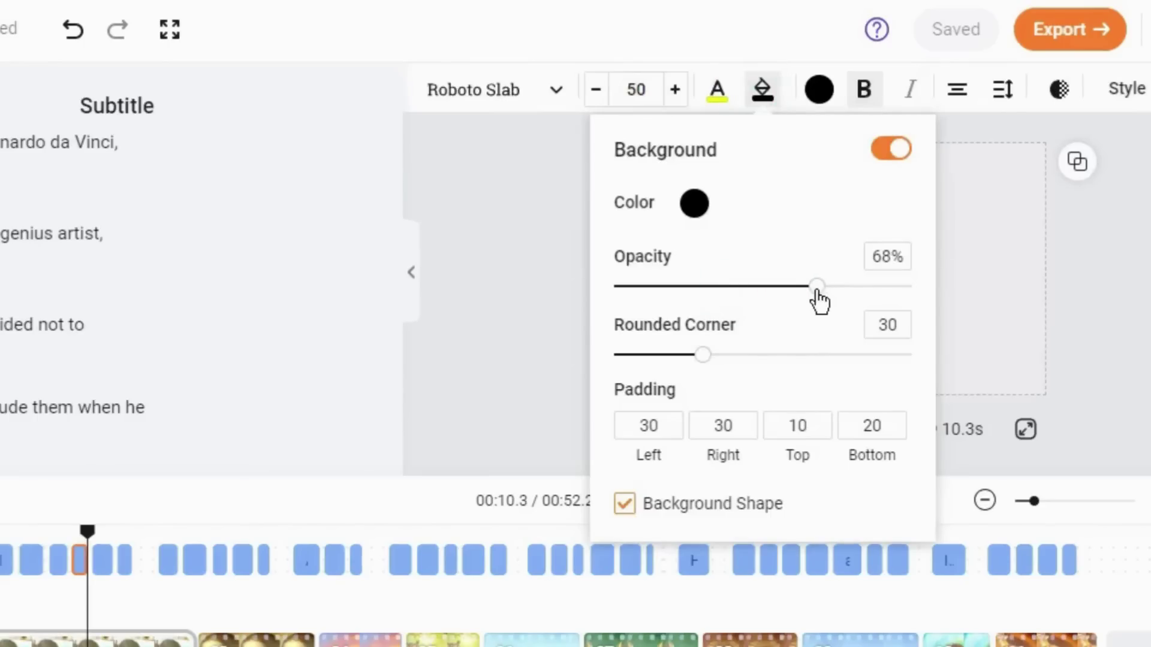
left_click(824, 430)
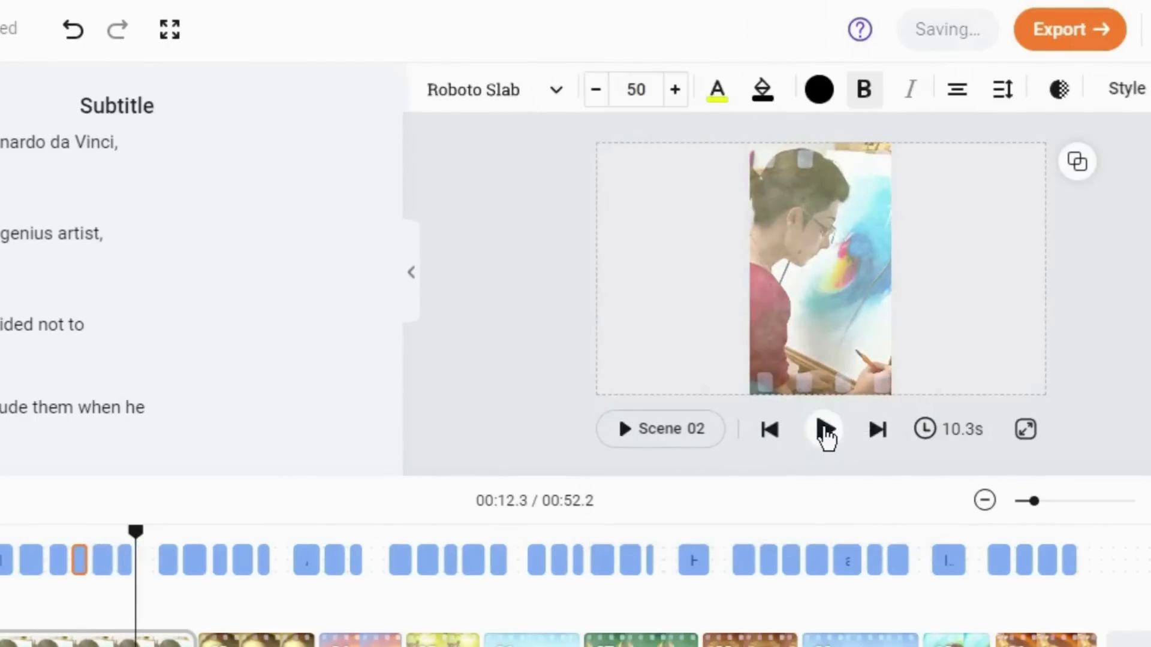
left_click(639, 90)
type("45")
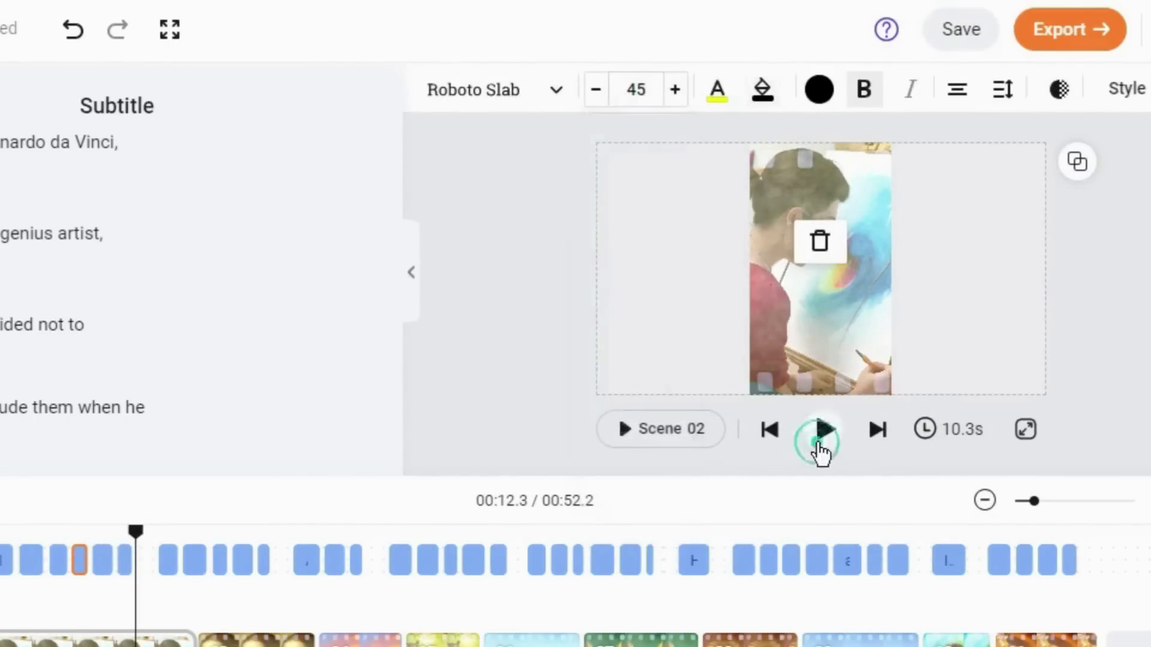
left_click(823, 430)
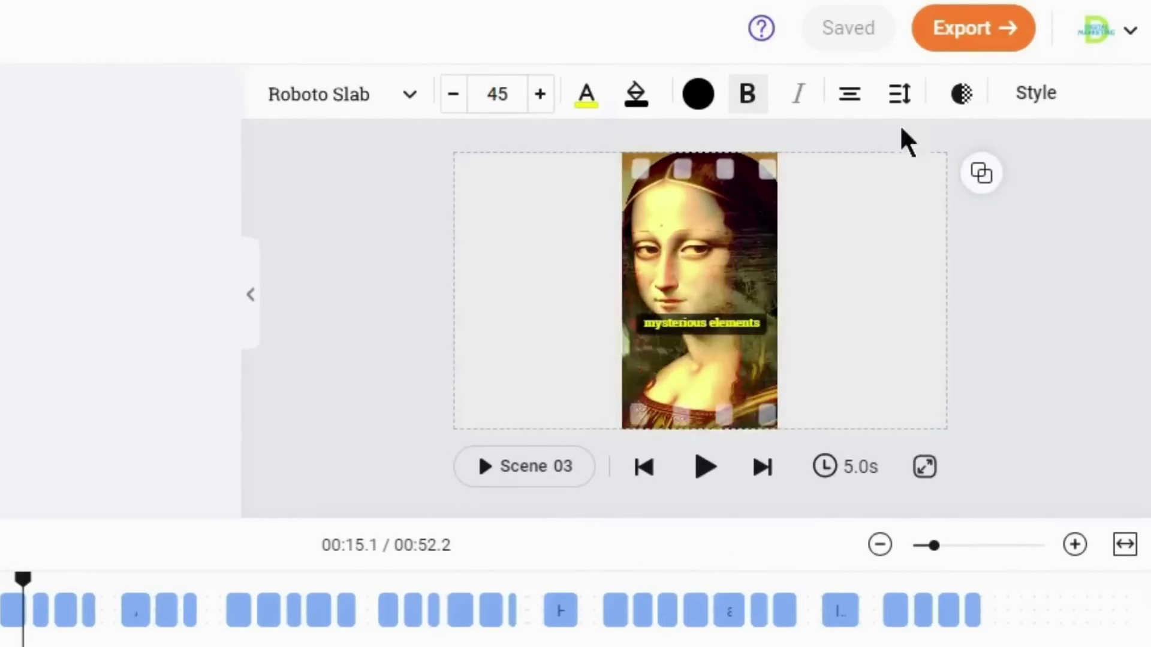
- Choose 720p video as the export format
left_click(987, 45)
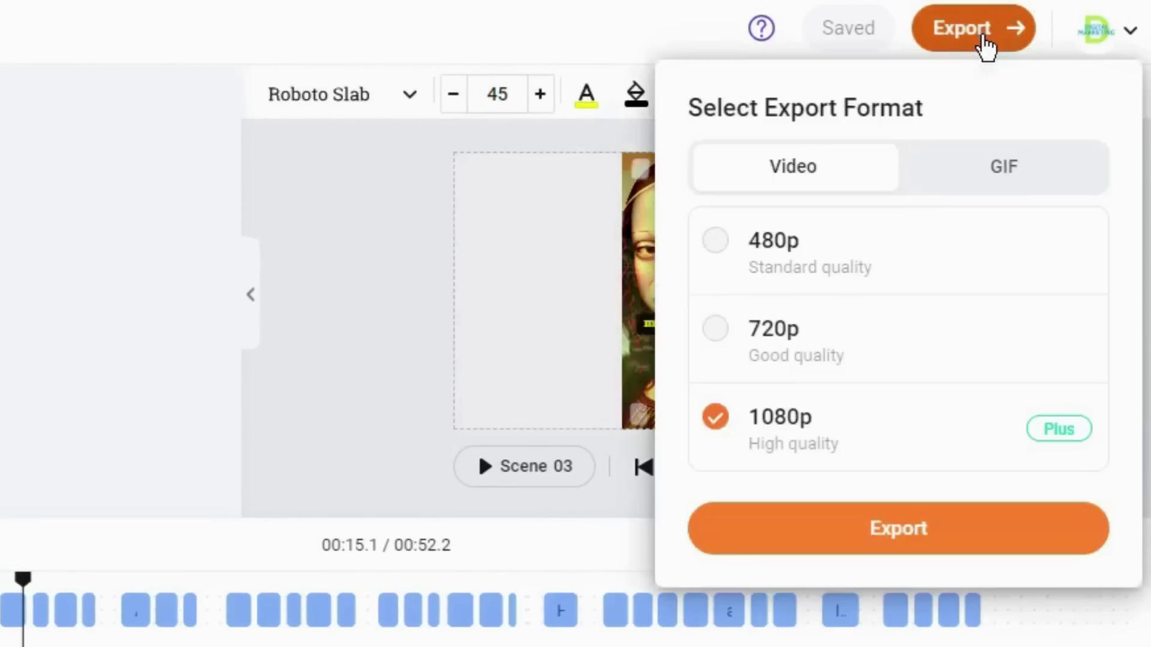
left_click(897, 537)
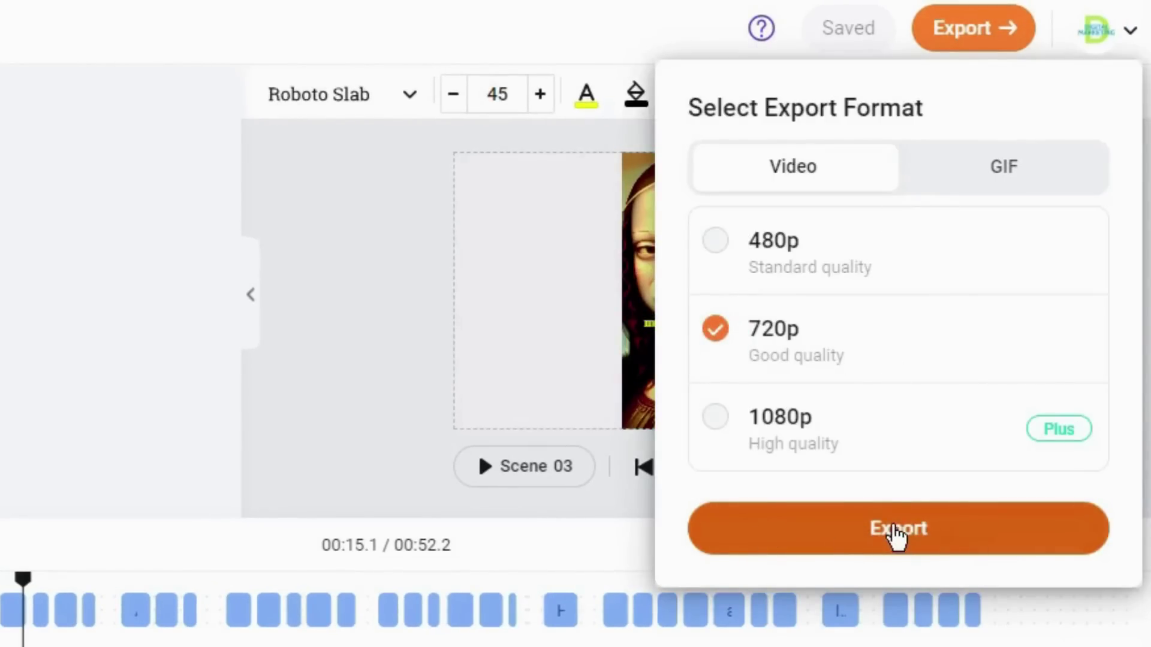